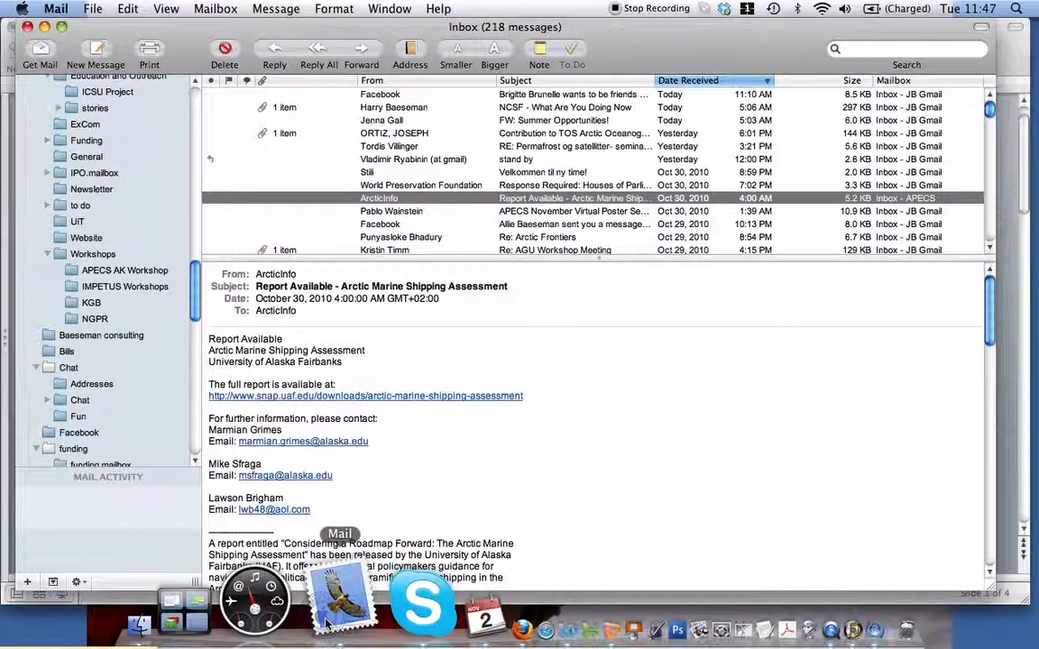
# Read the ArcticInfo 'Report Available' message in Mail, then switch to Firefox
pyautogui.scroll(-3, 659, 402)
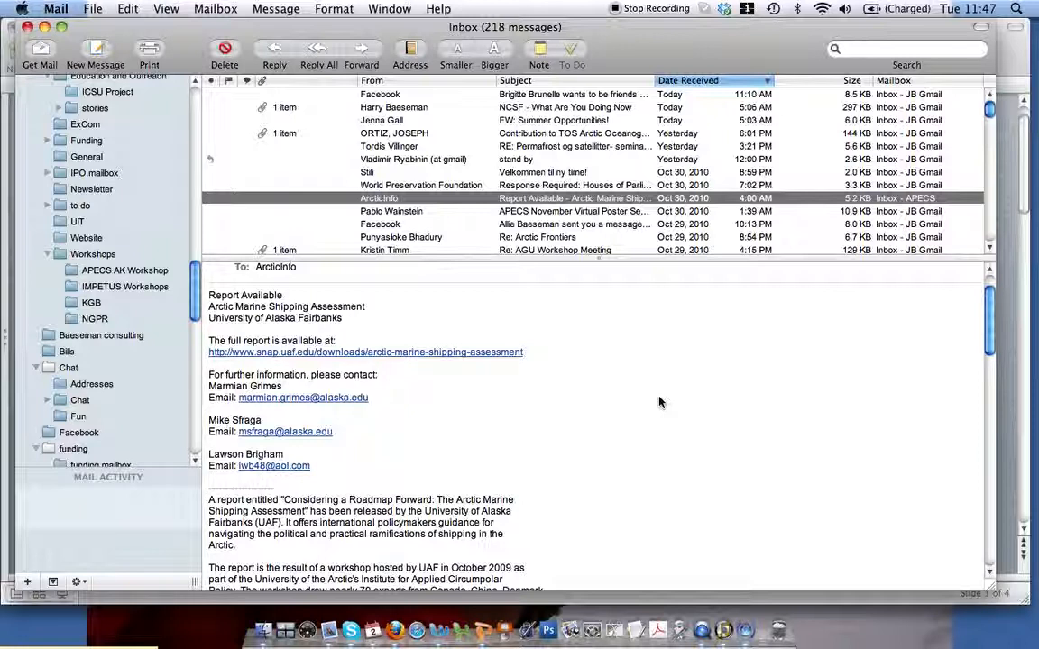
pyautogui.scroll(3, 659, 402)
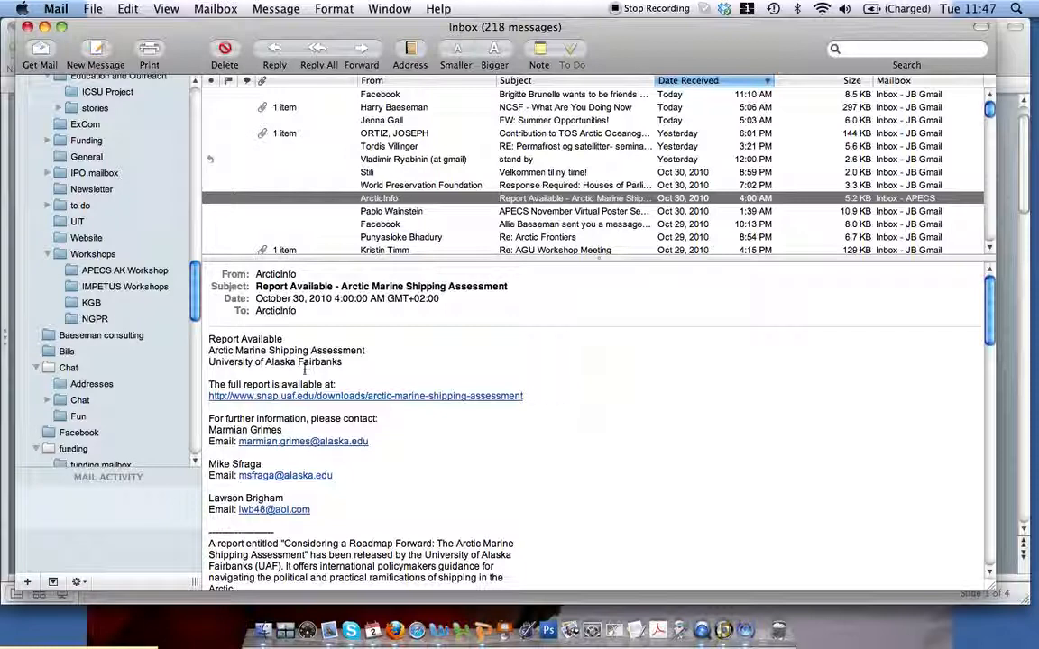
pyautogui.click(401, 595)
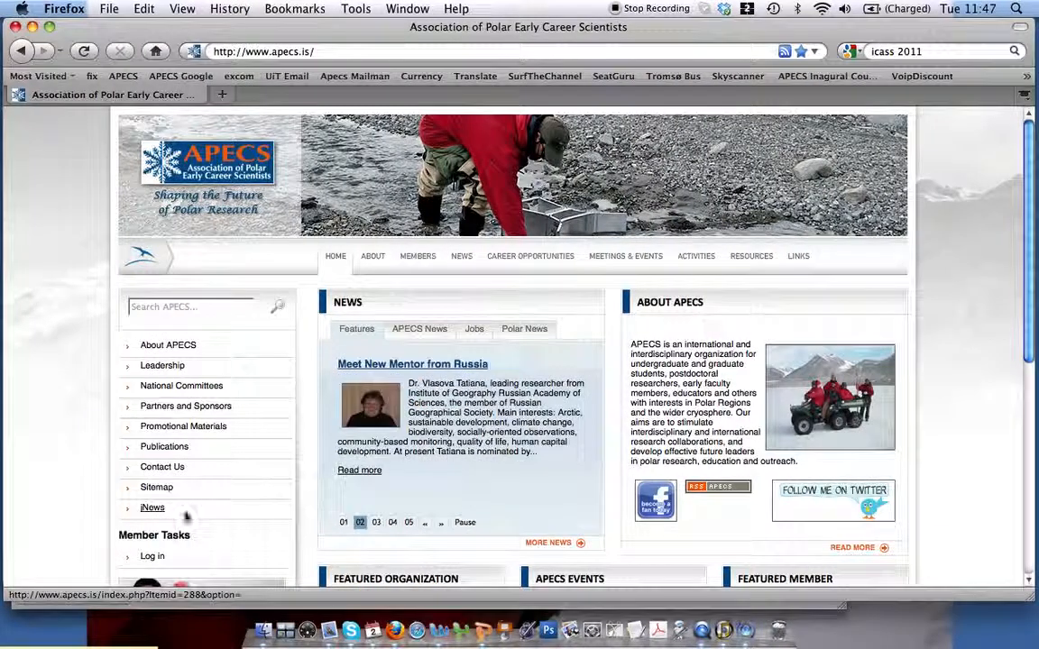
# Log in to apecs.is with the saved member credentials and Remember Me ticked
pyautogui.click(149, 556)
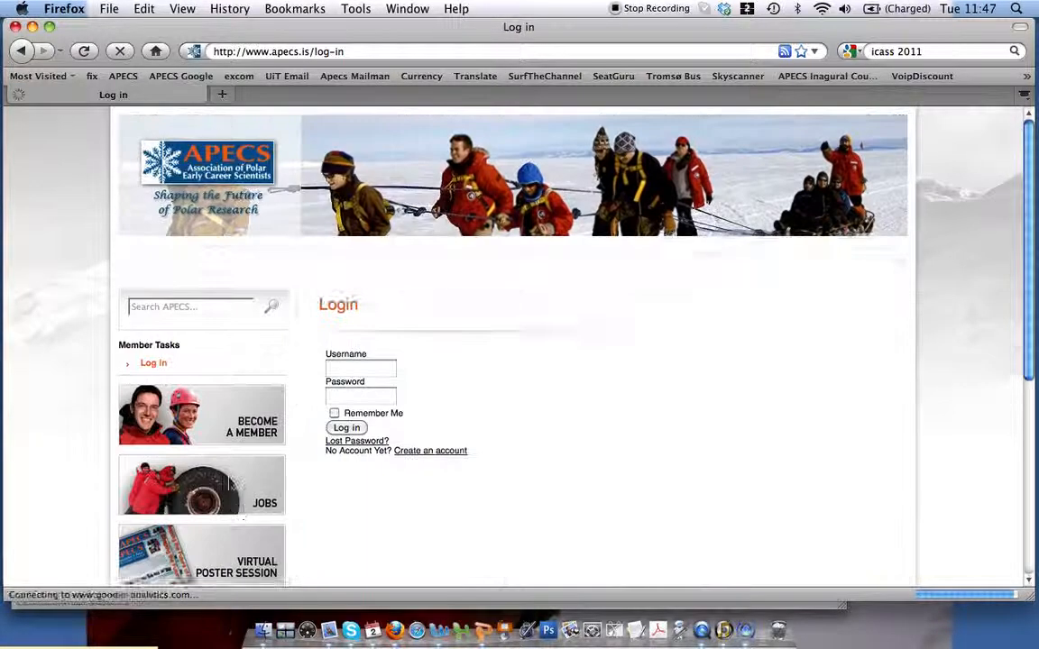
pyautogui.click(368, 370)
pyautogui.write('baese')
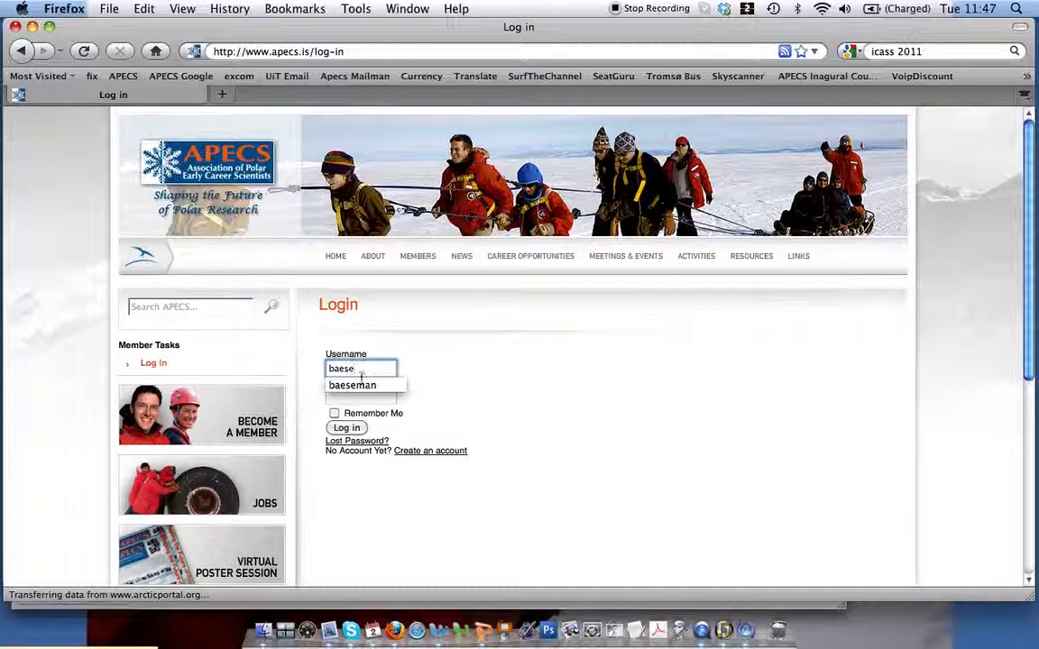
pyautogui.click(351, 385)
pyautogui.click(334, 413)
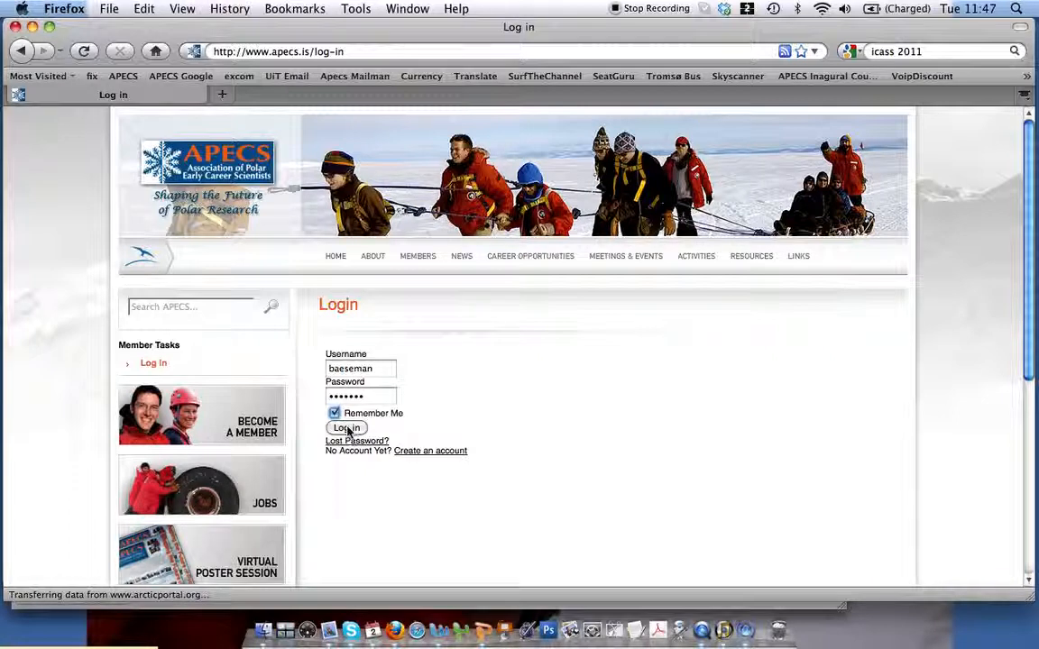
pyautogui.click(346, 428)
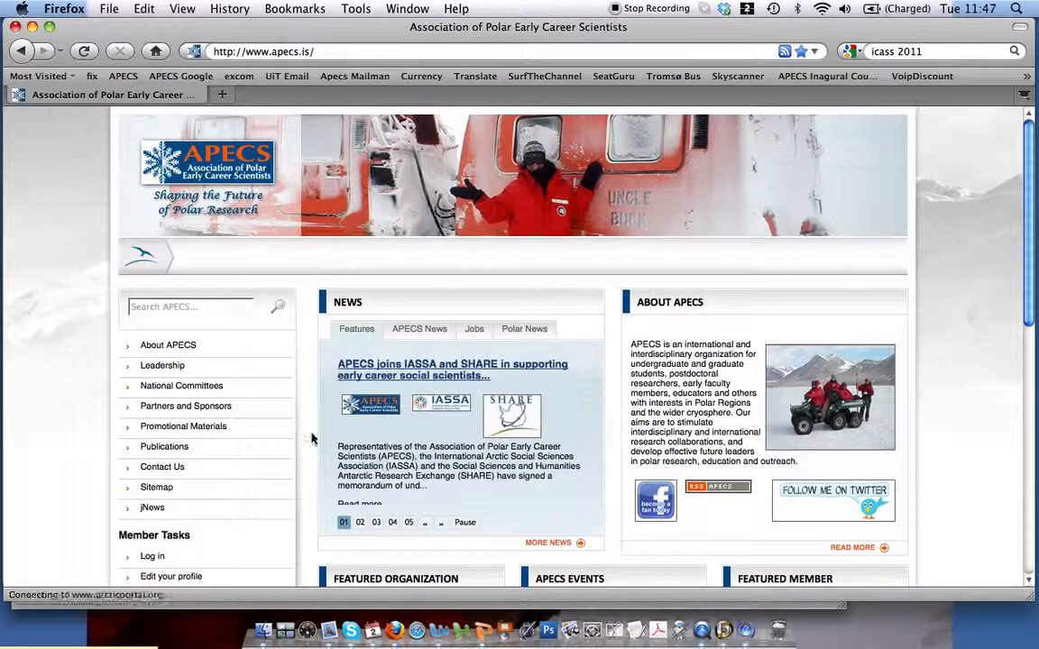
# Open the APECS 'Submit an article' editor page, then return to Mail
pyautogui.scroll(-4, 252, 455)
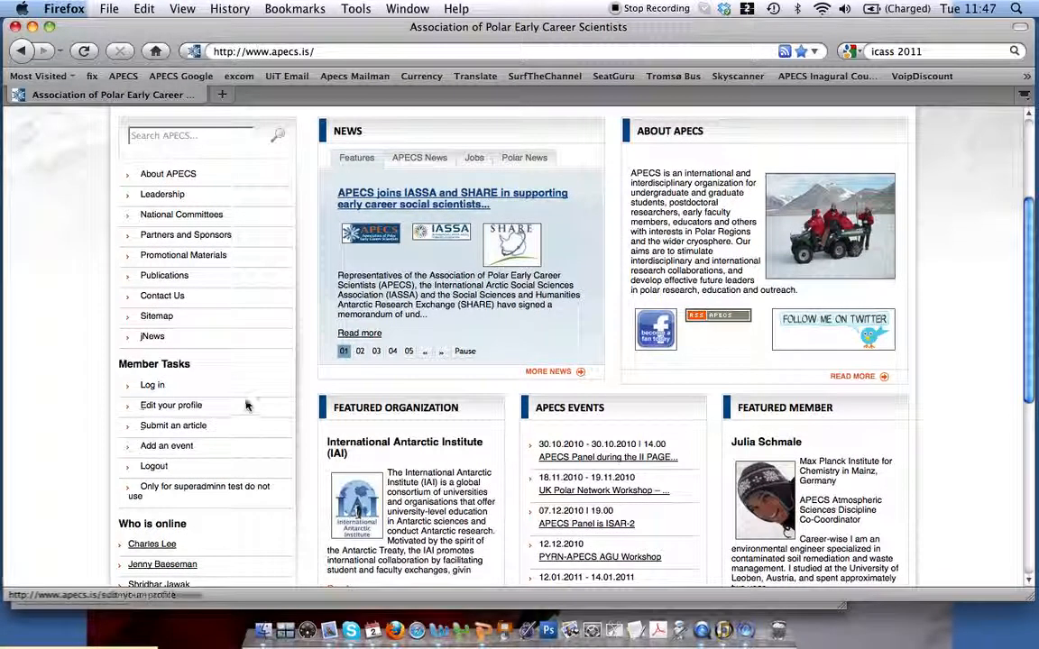
pyautogui.click(195, 430)
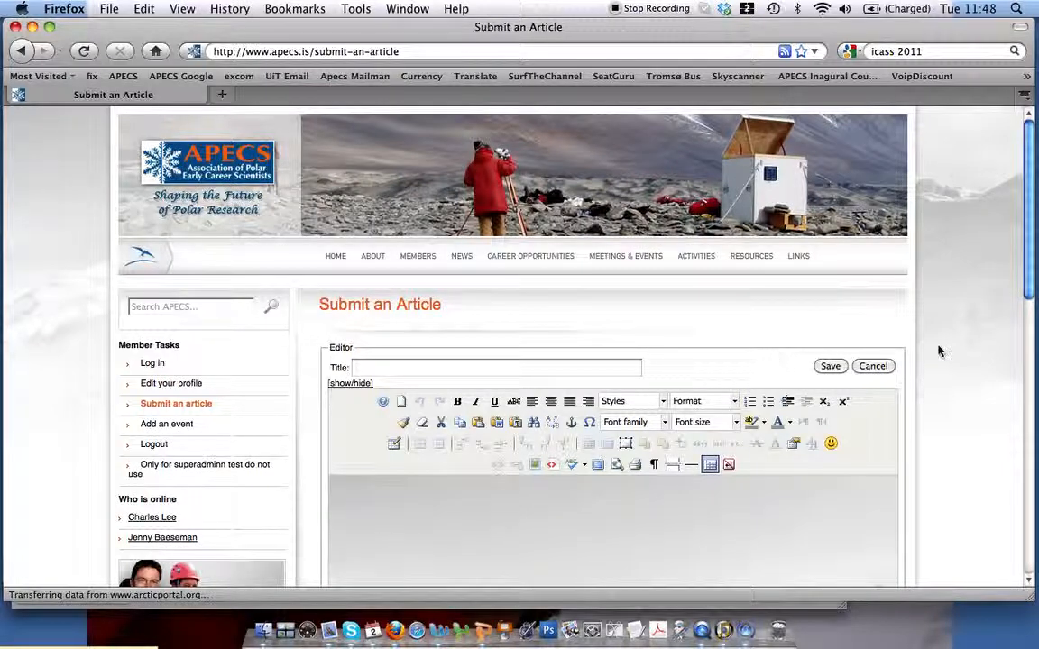
pyautogui.scroll(-5, 938, 352)
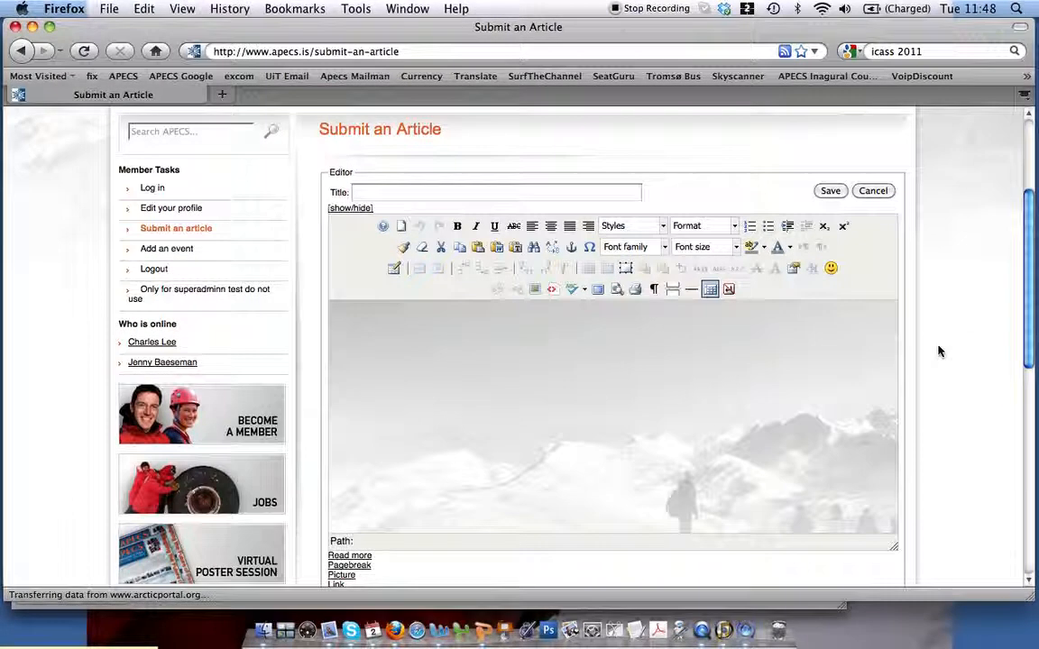
pyautogui.click(332, 616)
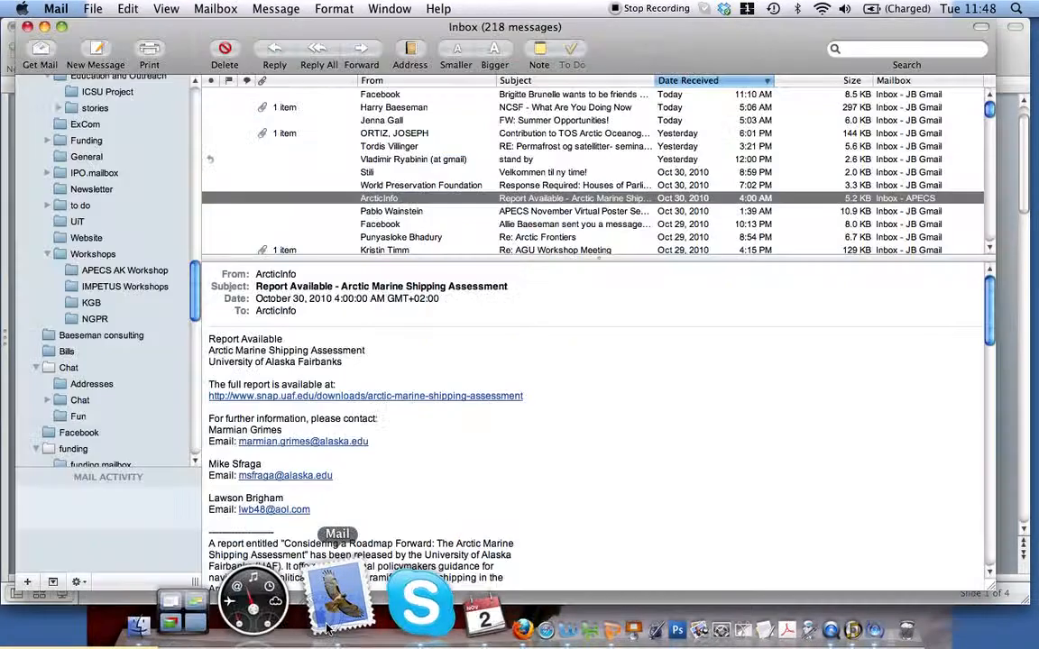
# Paste the announcement's body text into a new, enlarged TextEdit document
pyautogui.moveTo(209, 335); pyautogui.dragTo(414, 509)
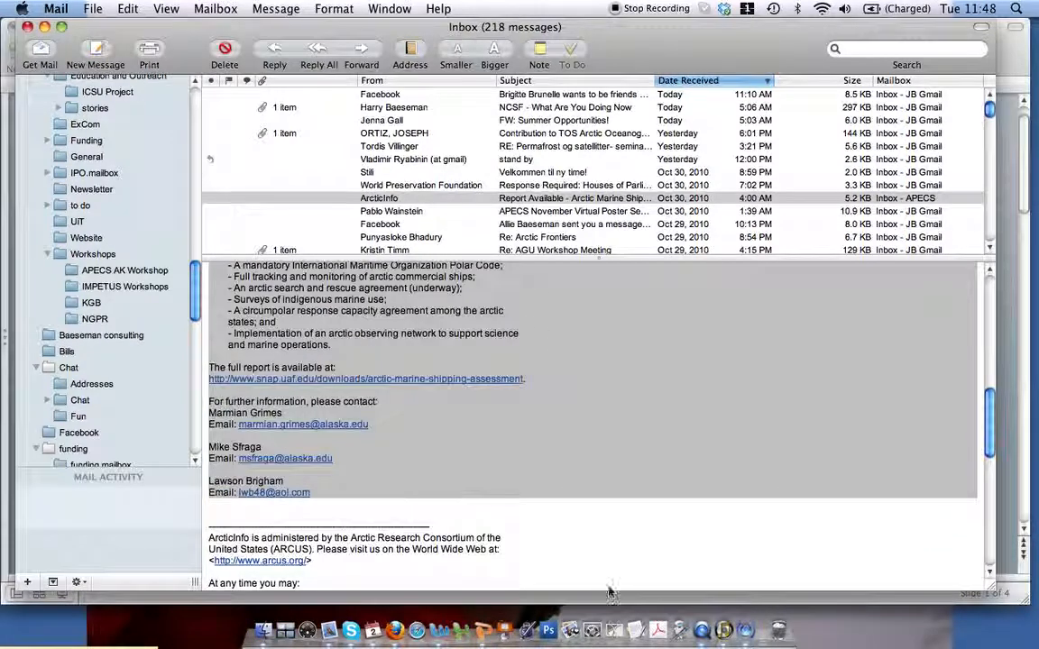
pyautogui.click(636, 628)
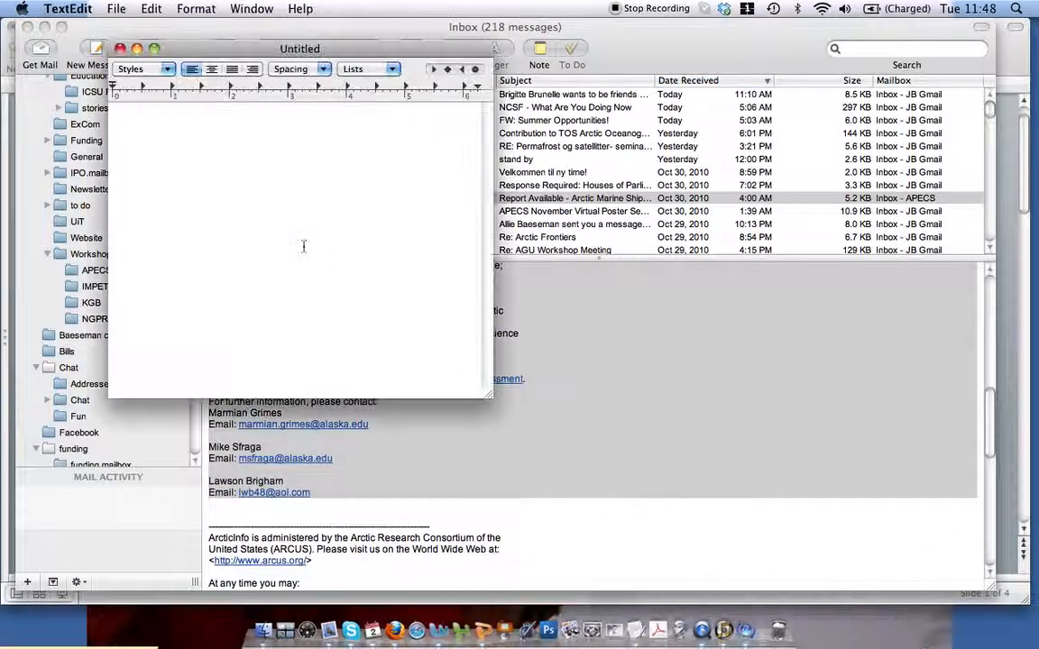
pyautogui.press('super+v')
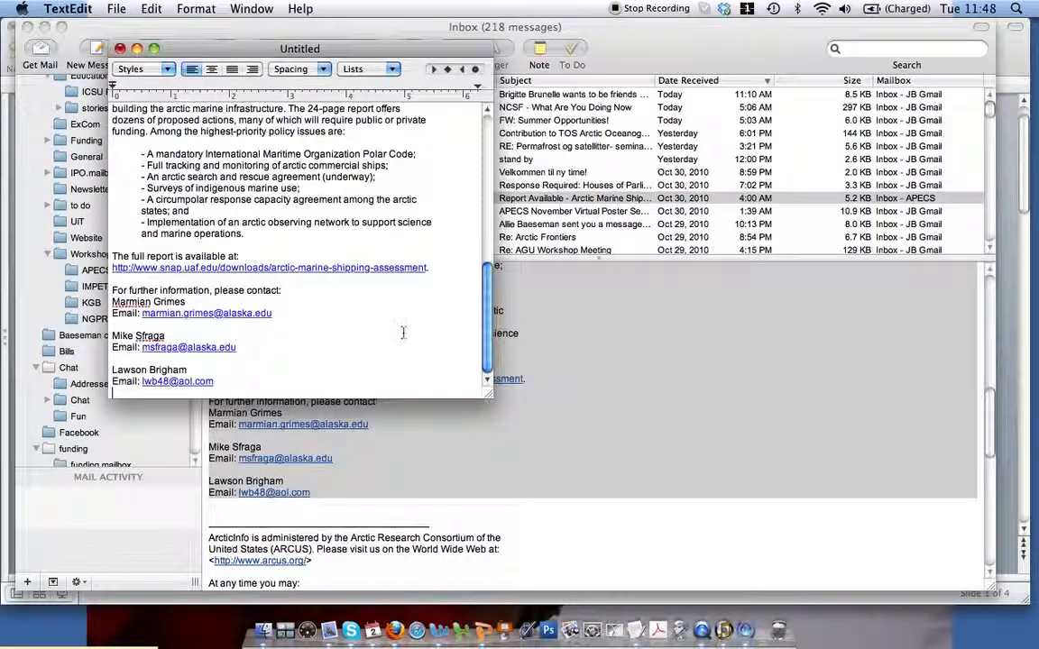
pyautogui.moveTo(489, 397); pyautogui.dragTo(588, 469)
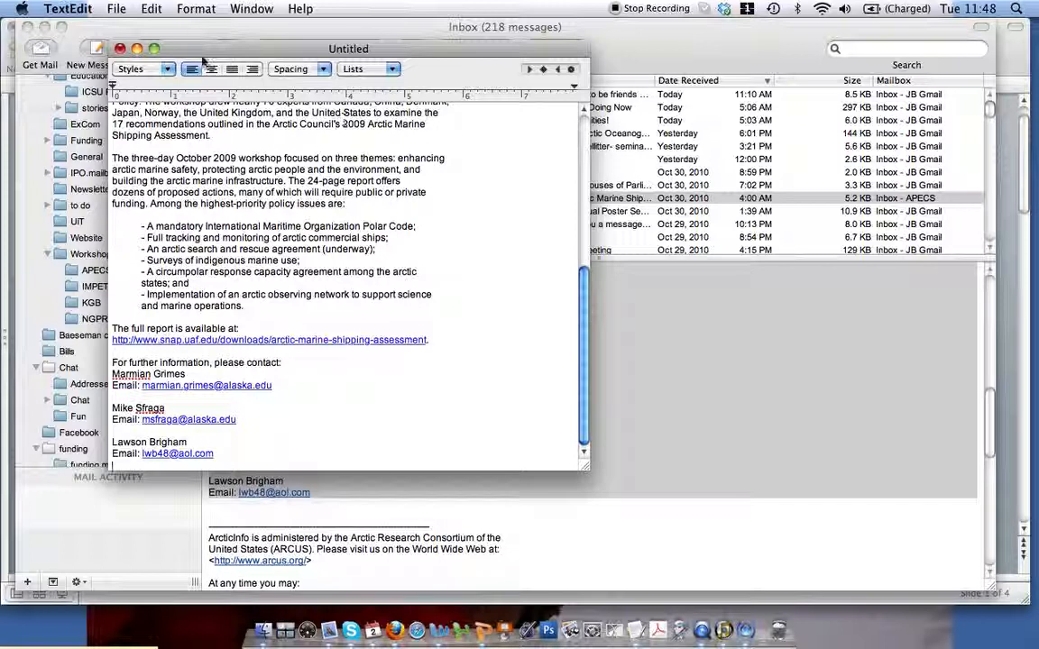
# Convert the TextEdit document to plain text with Format > Make Plain Text
pyautogui.click(200, 8)
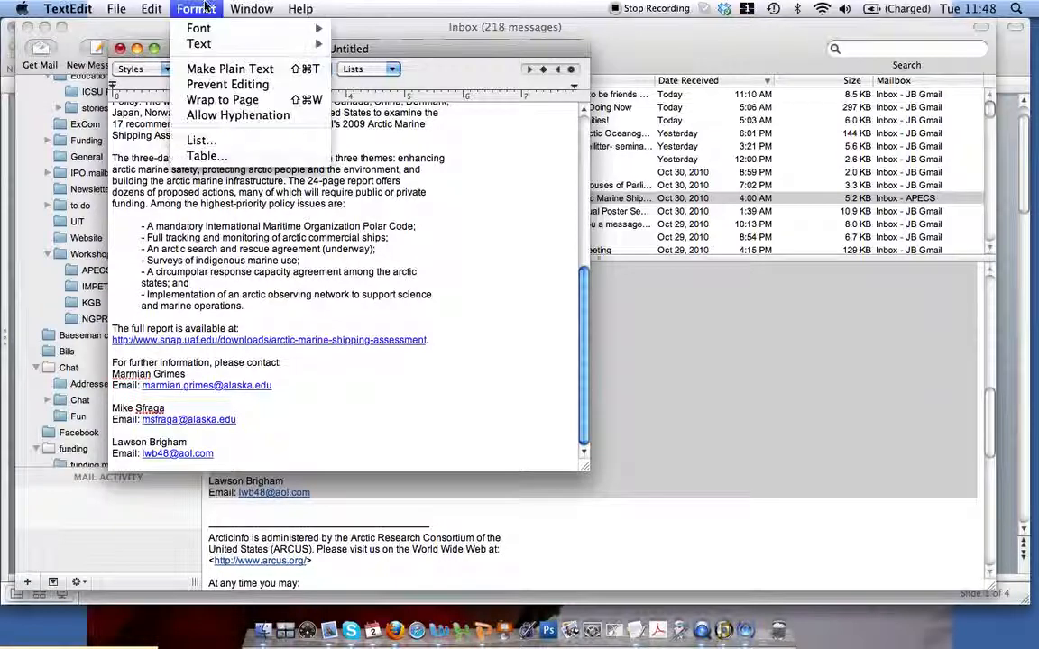
pyautogui.click(189, 68)
pyautogui.click(464, 144)
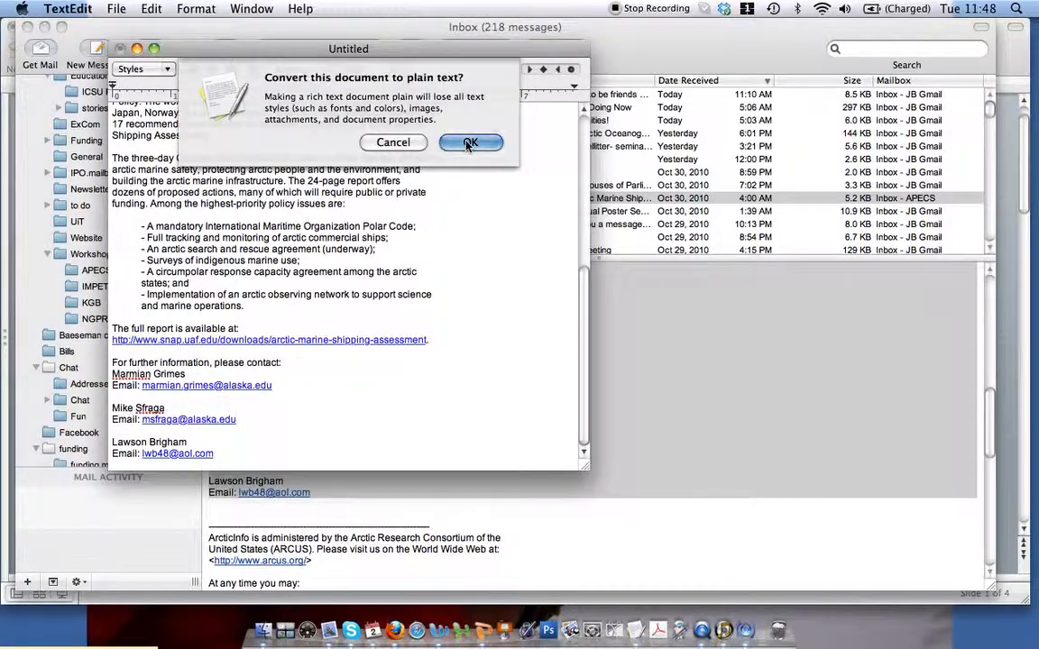
pyautogui.scroll(10, 458, 262)
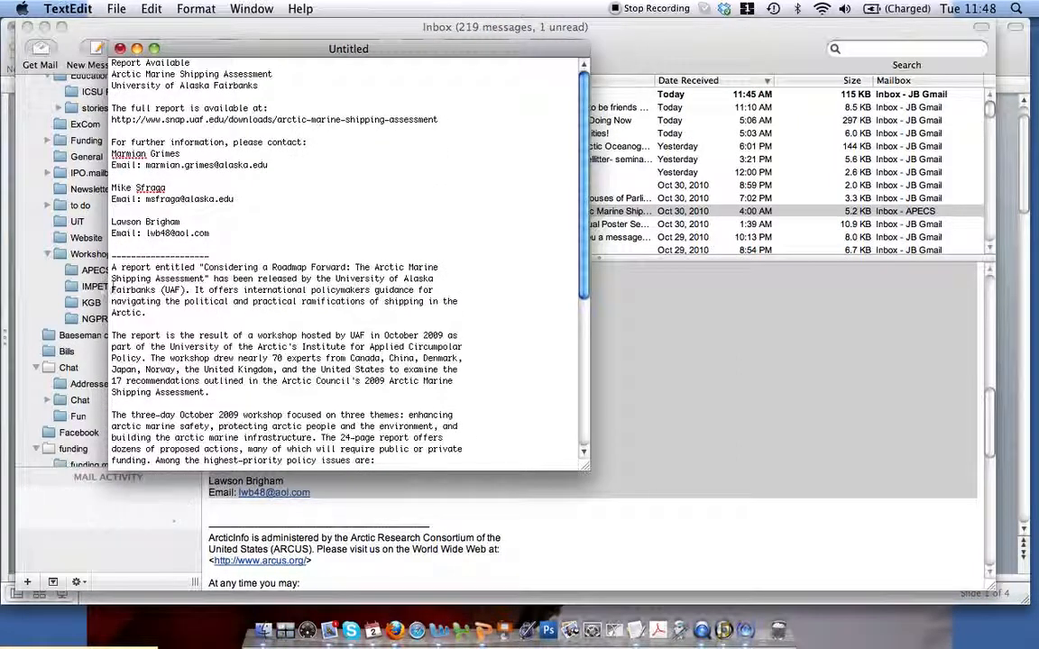
# Rejoin the broken lines of the report title and opening paragraph (Shipping, Arctic., Circumpolar Policy, Denmark)
pyautogui.click(111, 278)
pyautogui.press('BackSpace')
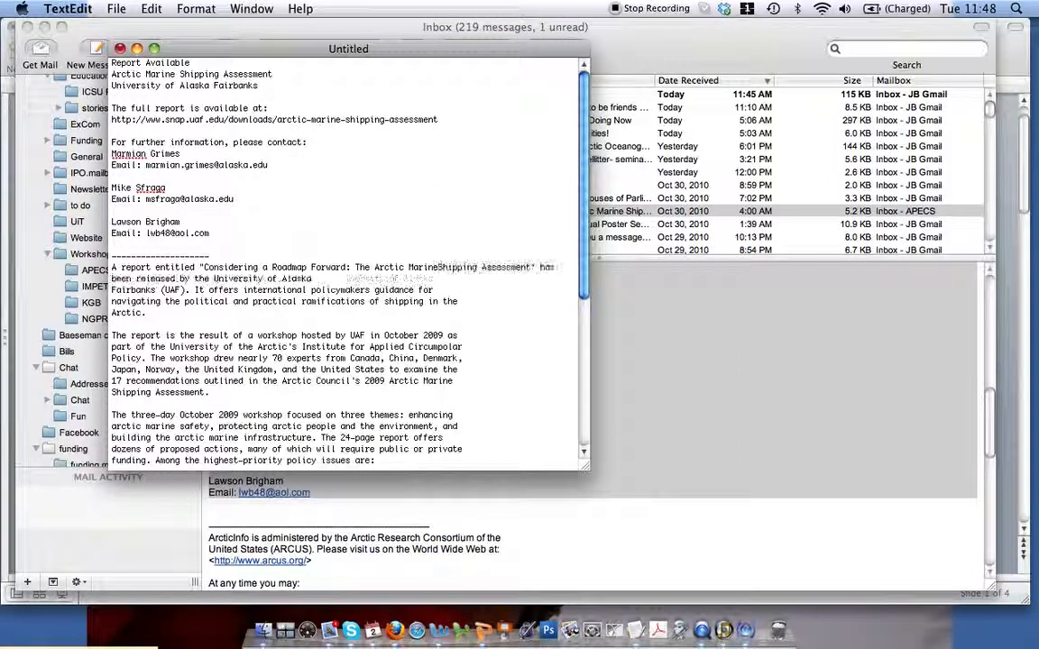
pyautogui.press('Down')
pyautogui.hotkey('shift', 'Right')
pyautogui.hotkey('shift', 'Right')
pyautogui.press('Down')
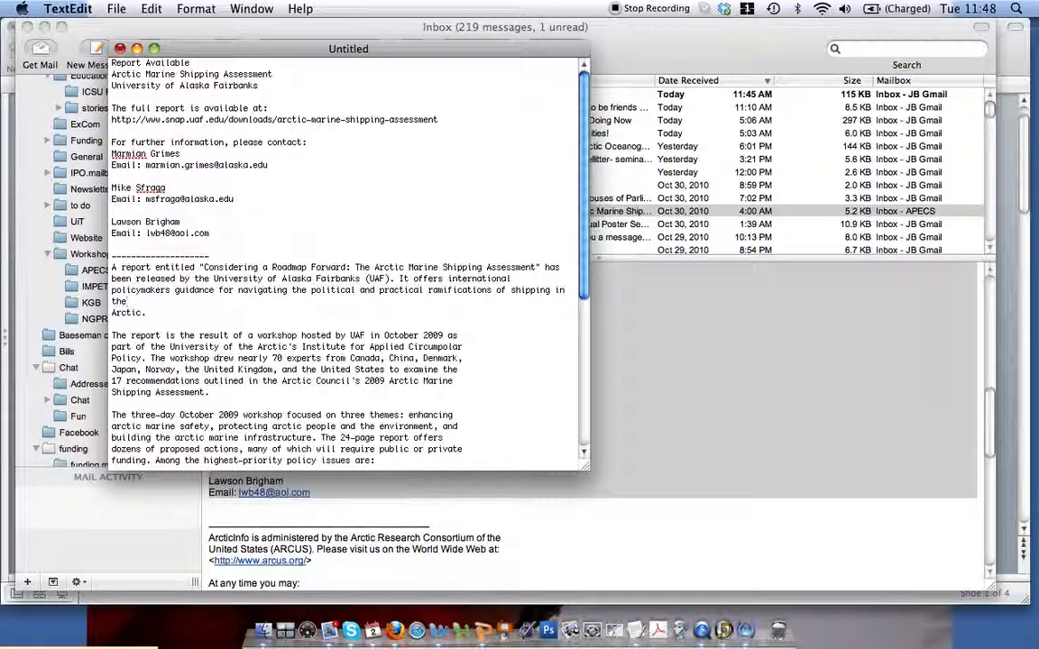
pyautogui.hotkey('shift', 'Right')
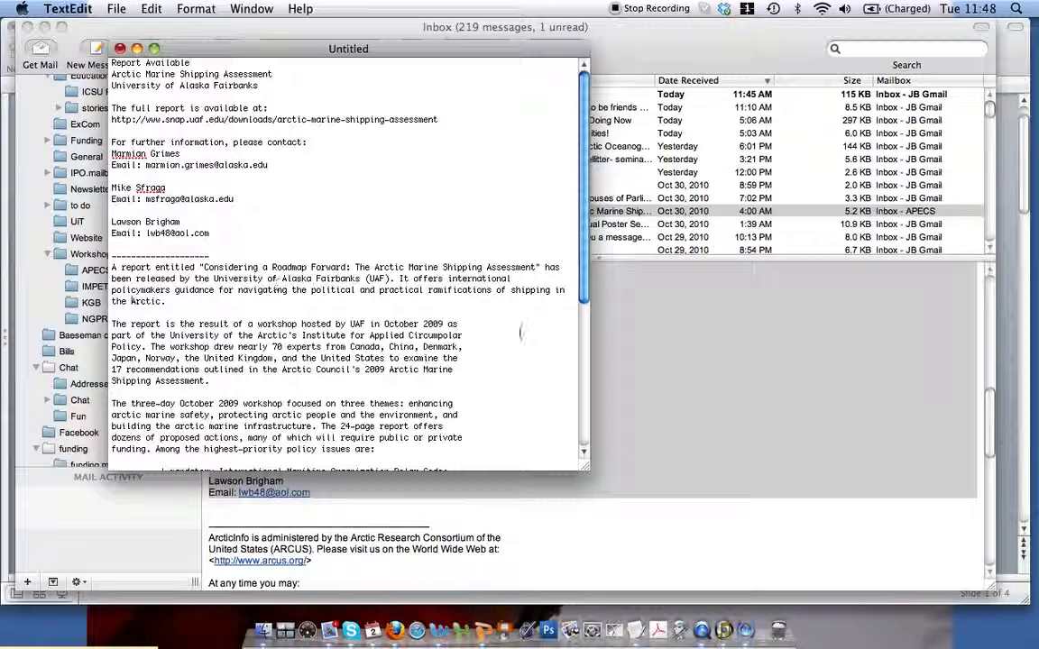
pyautogui.hotkey('shift', 'Right')
pyautogui.press('Down')
pyautogui.hotkey('shift', 'Right')
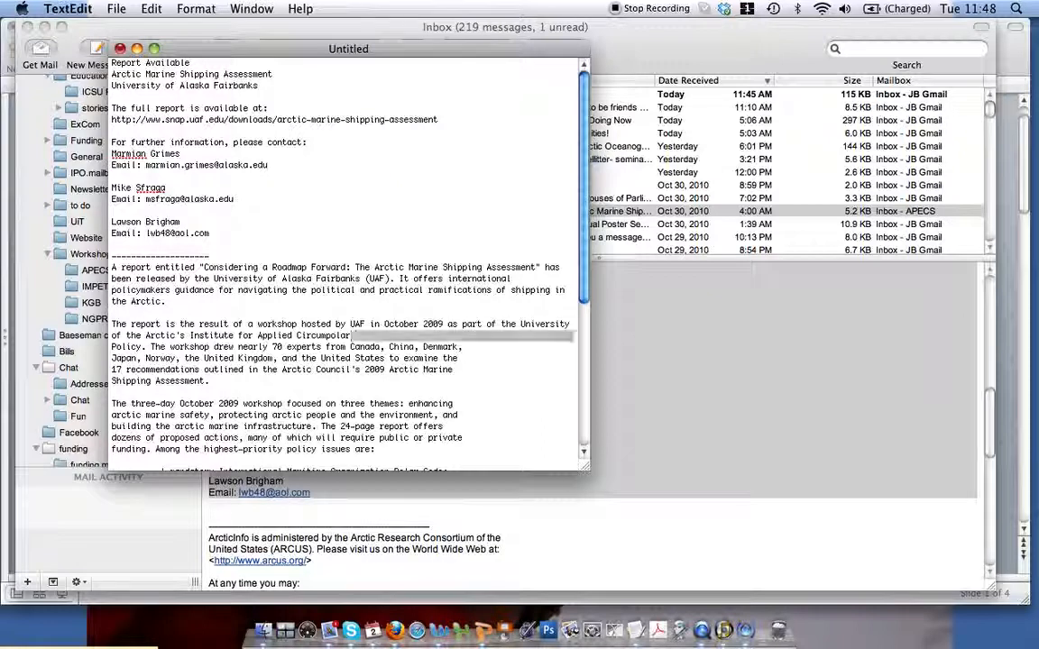
pyautogui.press('Down')
pyautogui.hotkey('shift', 'Right')
pyautogui.press('Down')
pyautogui.hotkey('shift', 'Right')
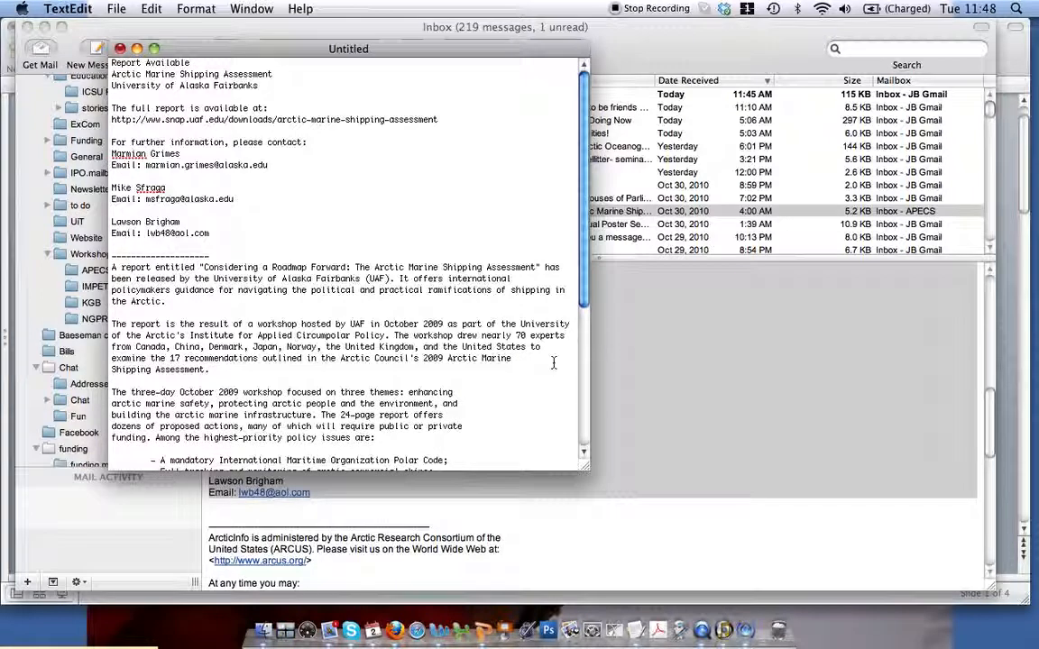
pyautogui.hotkey('shift', 'Right')
pyautogui.press('Down')
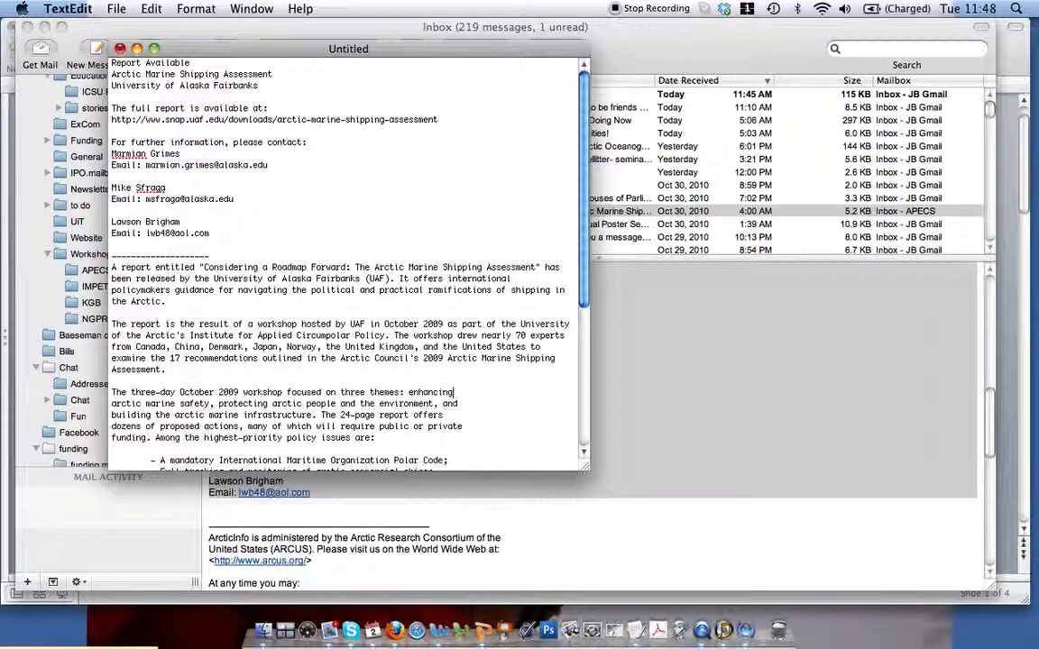
# Rejoin the wrapped lines of the next paragraph (enhancing, environment and building, offers, private funding)
pyautogui.hotkey('shift', 'Right')
pyautogui.press('Down')
pyautogui.hotkey('shift', 'Right')
pyautogui.press('Down')
pyautogui.hotkey('shift', 'Right')
pyautogui.press('Down')
pyautogui.hotkey('shift', 'Right')
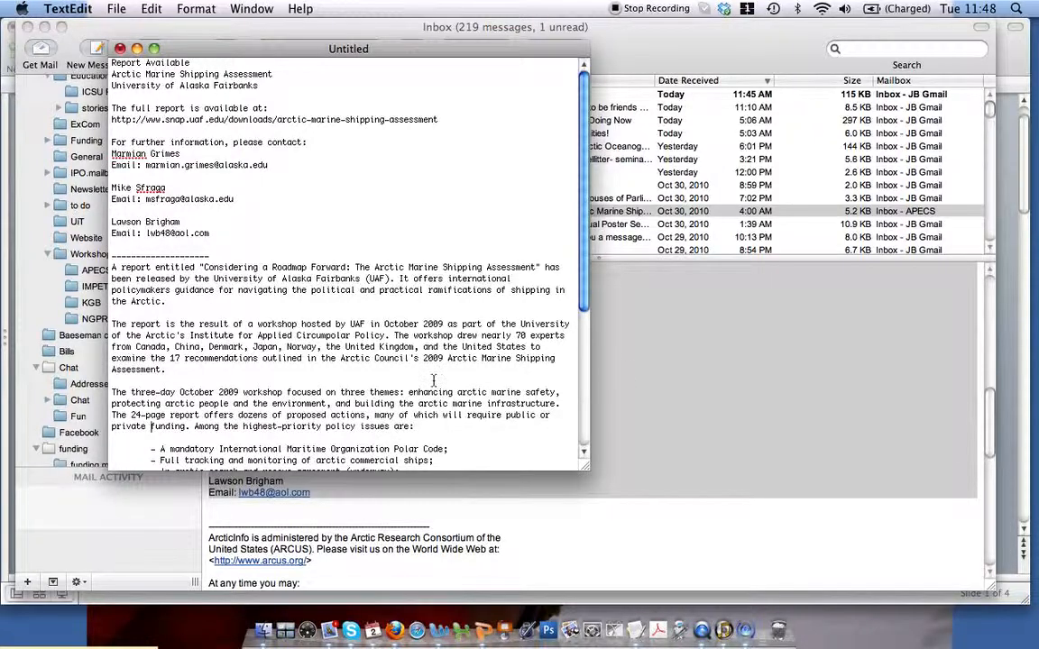
# Pull 'states;' and 'and marine operations' up onto their bullets and remove the extra gaps
pyautogui.scroll(-5, 433, 379)
pyautogui.click(466, 363)
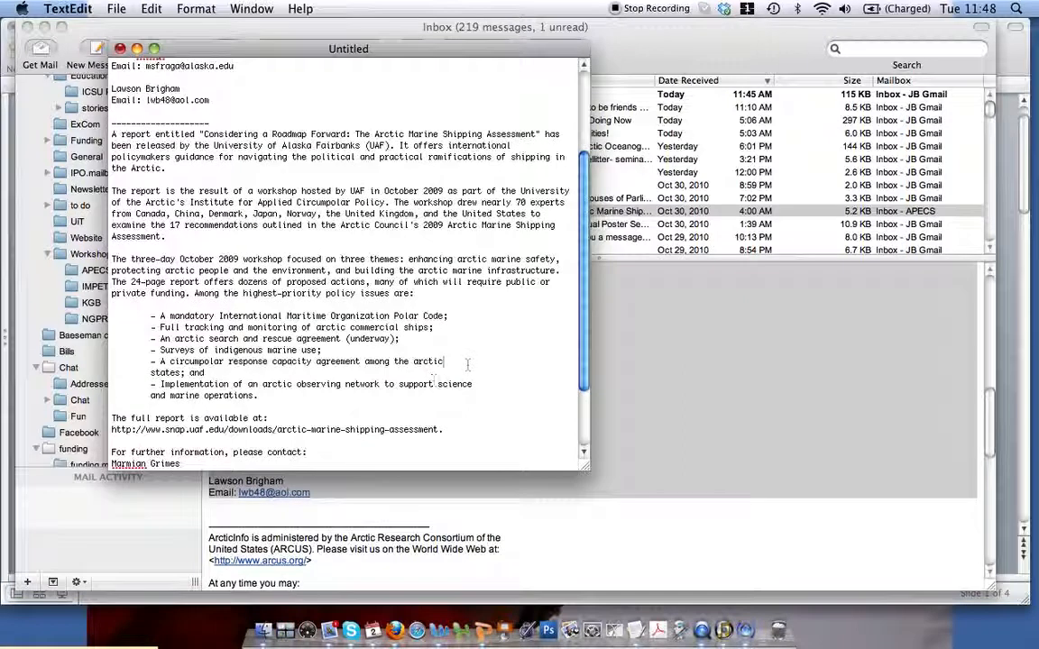
pyautogui.hotkey('shift', 'Right')
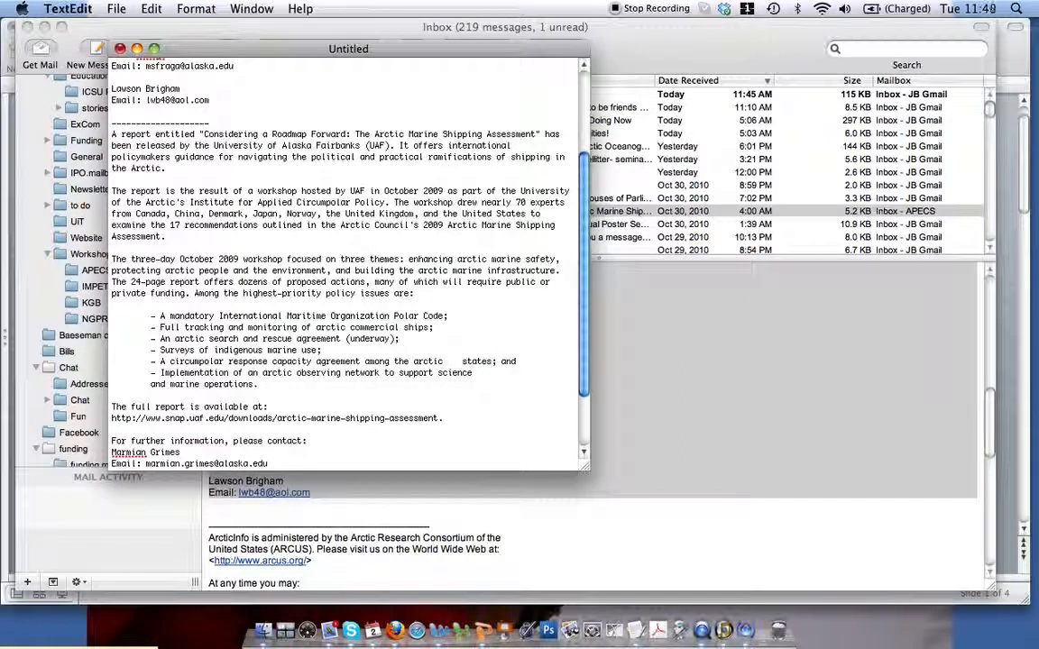
pyautogui.click(488, 375)
pyautogui.hotkey('shift', 'Right')
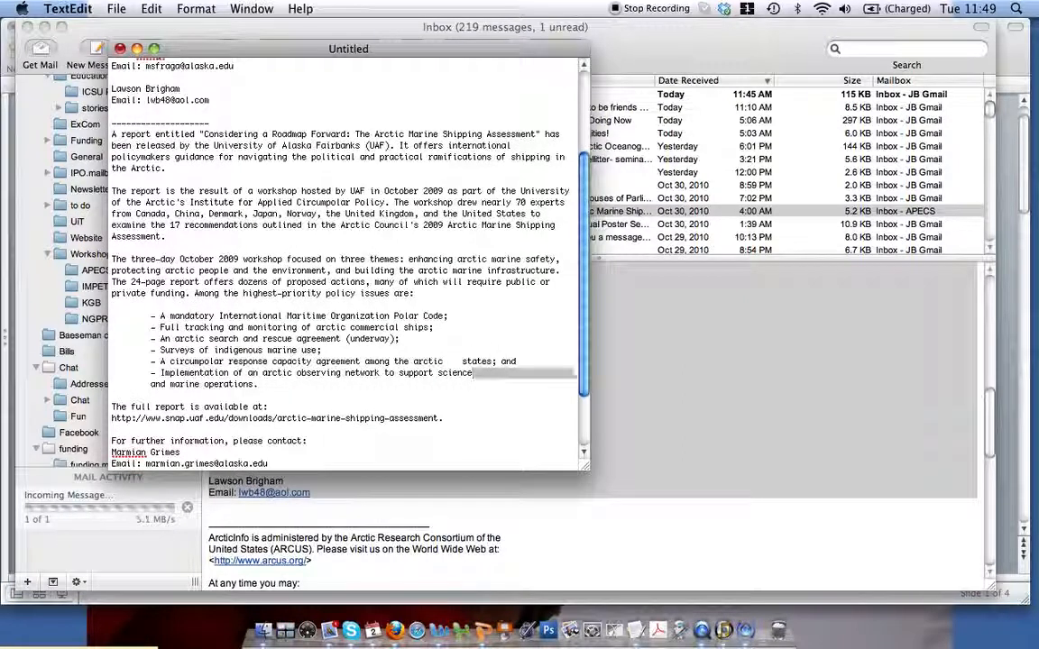
pyautogui.hotkey('shift', 'Right')
pyautogui.hotkey('shift', 'Right')
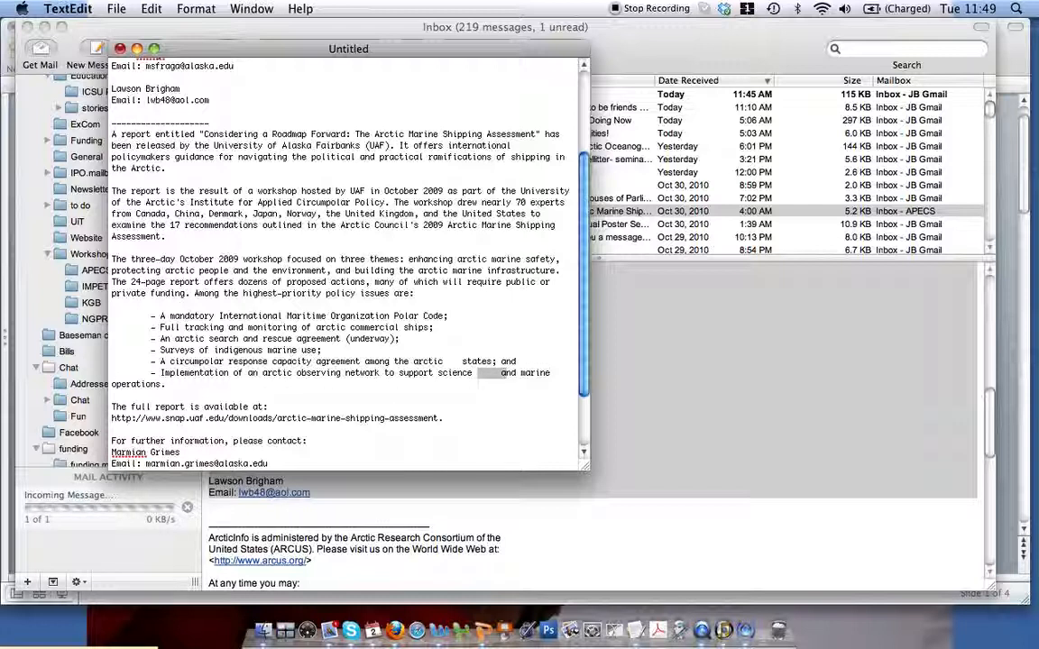
pyautogui.press('BackSpace')
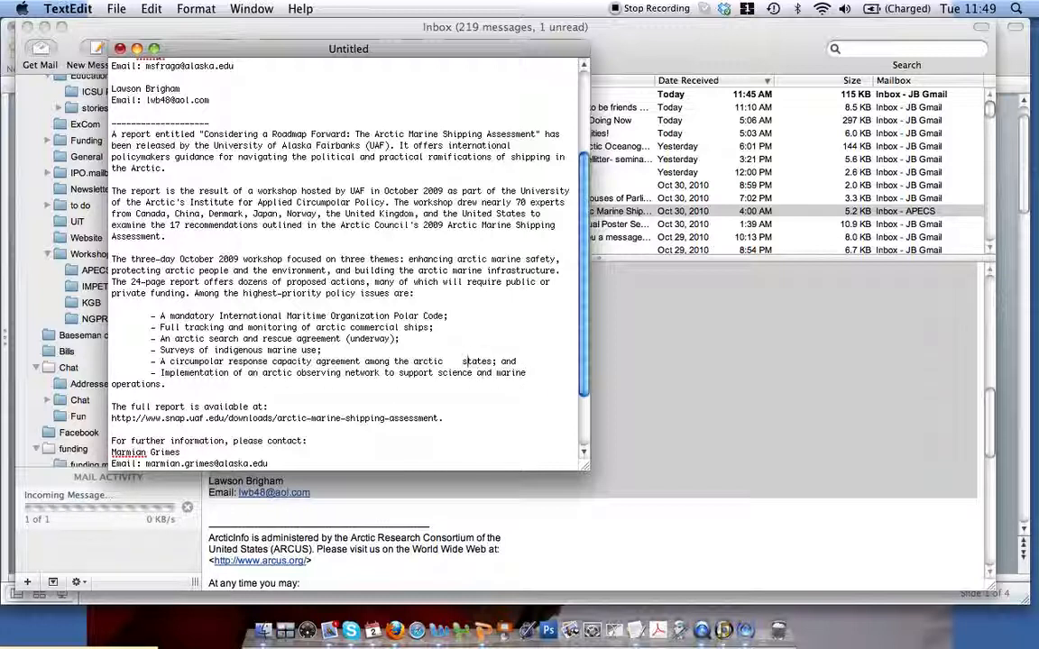
pyautogui.press('BackSpace')
pyautogui.scroll(4, 470, 355)
pyautogui.scroll(2, 470, 355)
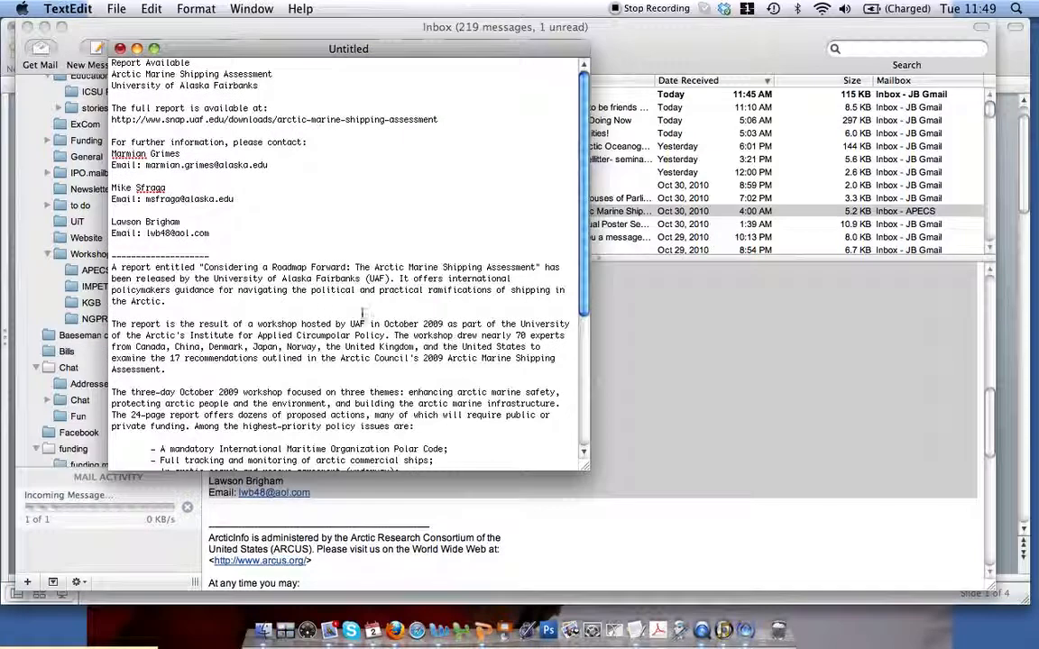
# Copy the Report Available lines below the dashed line and join them with ': '
pyautogui.press('Return')
pyautogui.press('Return')
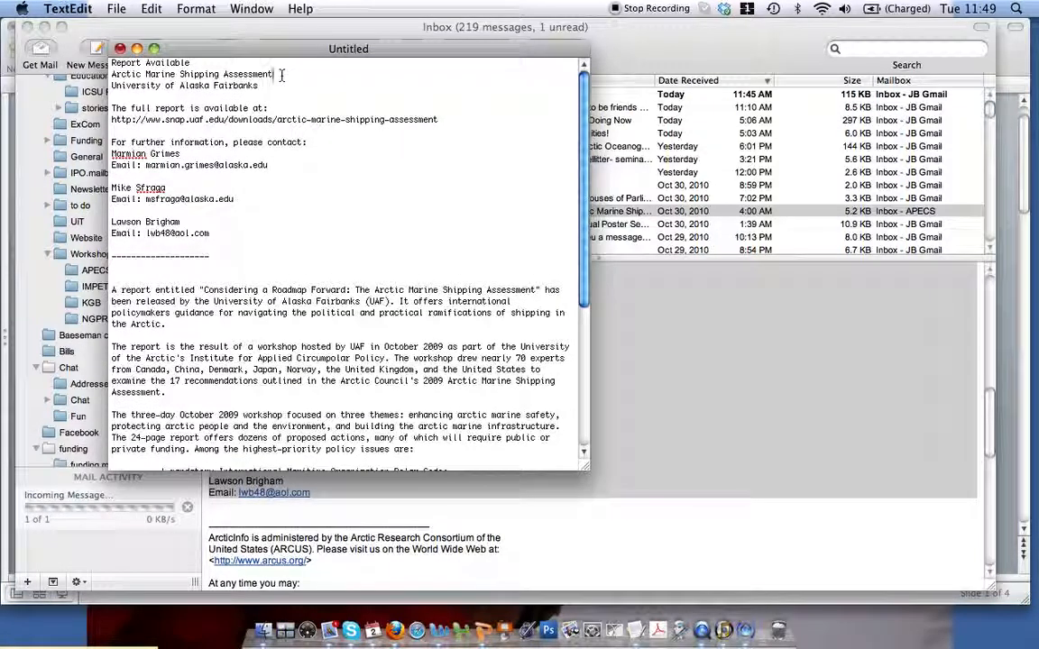
pyautogui.moveTo(282, 76); pyautogui.dragTo(110, 74)
pyautogui.press('cmd+c')
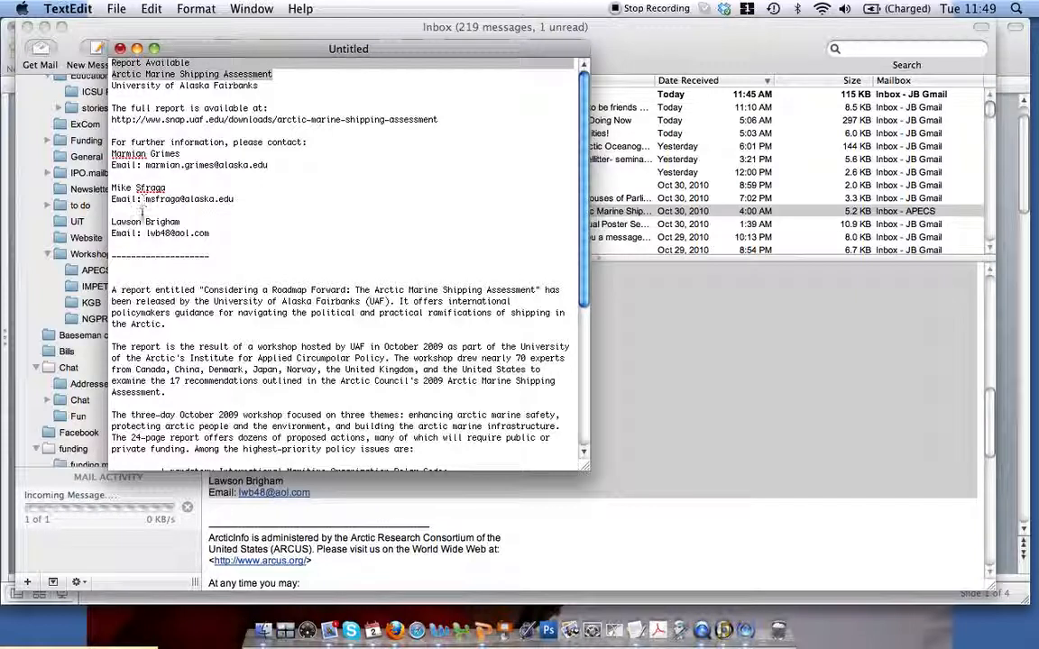
pyautogui.click(113, 267)
pyautogui.press('cmd+v')
pyautogui.click(112, 278)
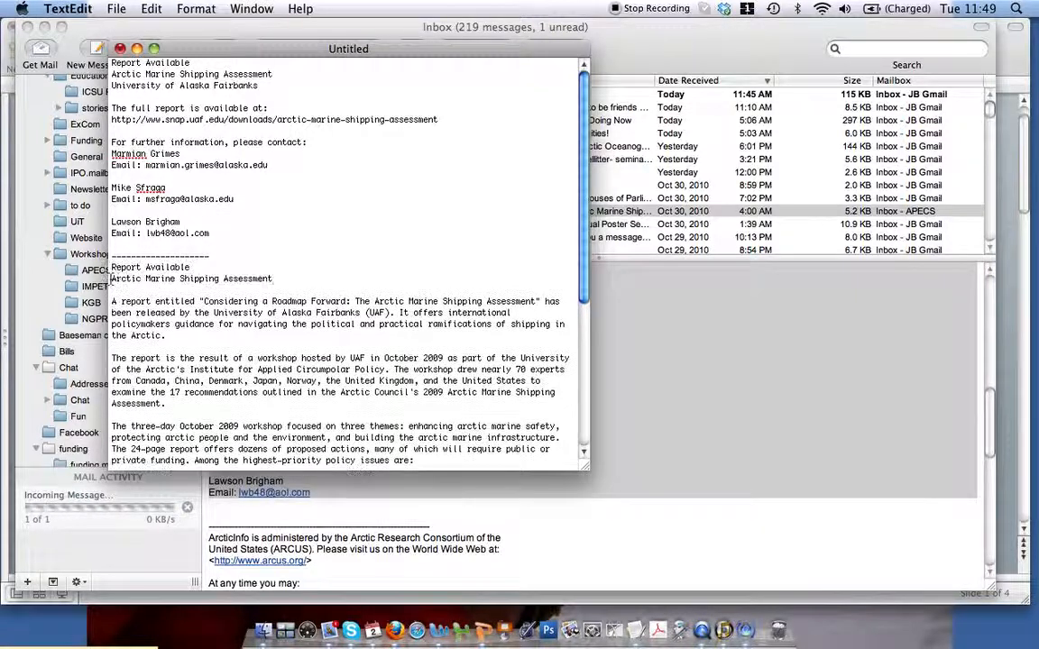
pyautogui.press('BackSpace')
pyautogui.write(':')
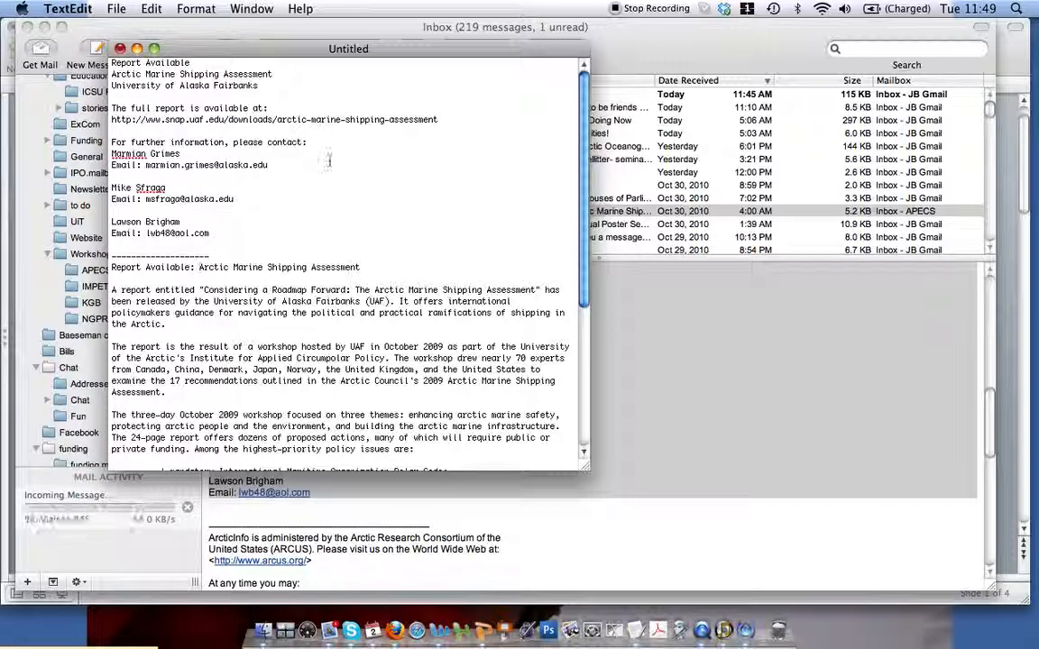
# Copy the full report URL to the clipboard
pyautogui.scroll(-5, 445, 188)
pyautogui.scroll(5, 444, 189)
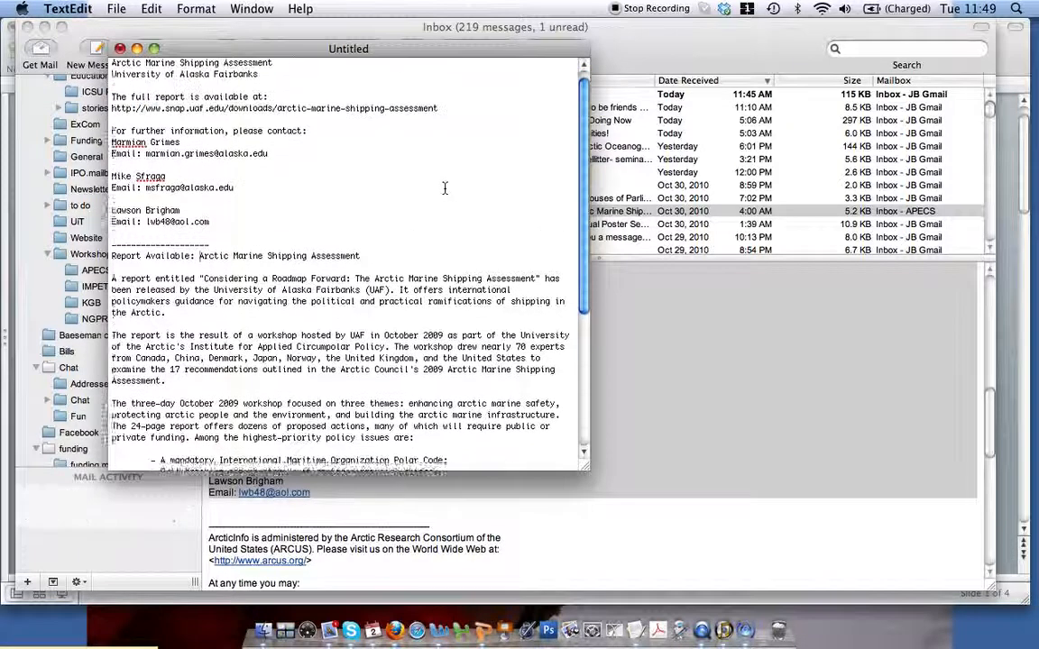
pyautogui.moveTo(455, 118); pyautogui.dragTo(105, 120)
pyautogui.press('super+c')
pyautogui.scroll(-10, 503, 285)
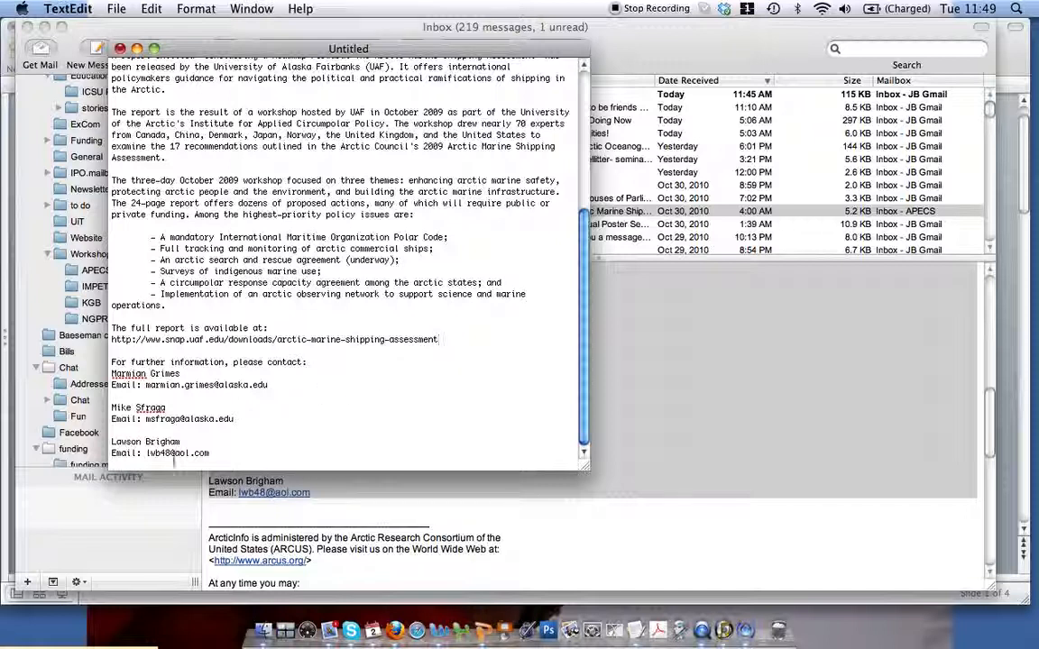
pyautogui.scroll(8, 314, 281)
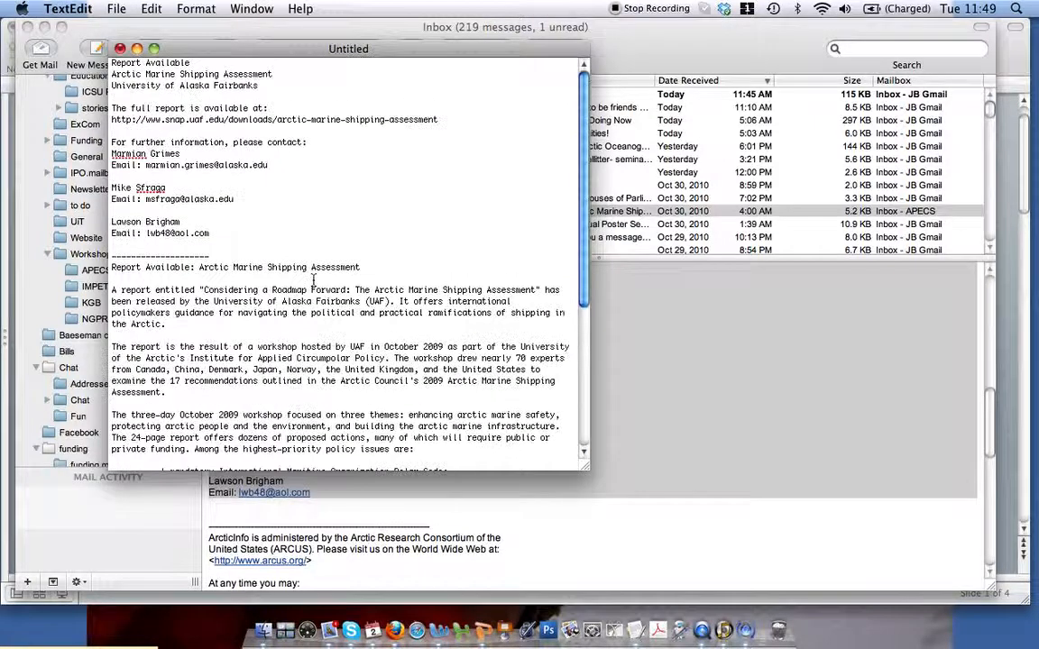
pyautogui.click(233, 256)
# Delete everything above the dashed line, then select the whole article text
pyautogui.moveTo(233, 256); pyautogui.dragTo(103, 61)
pyautogui.press('BackSpace')
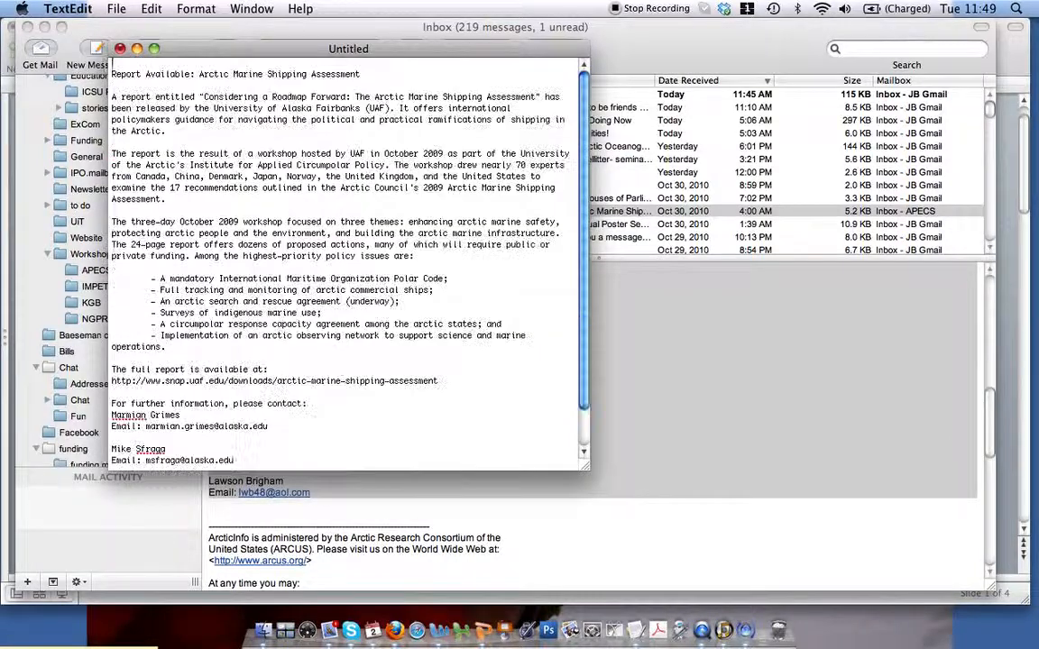
pyautogui.press('BackSpace')
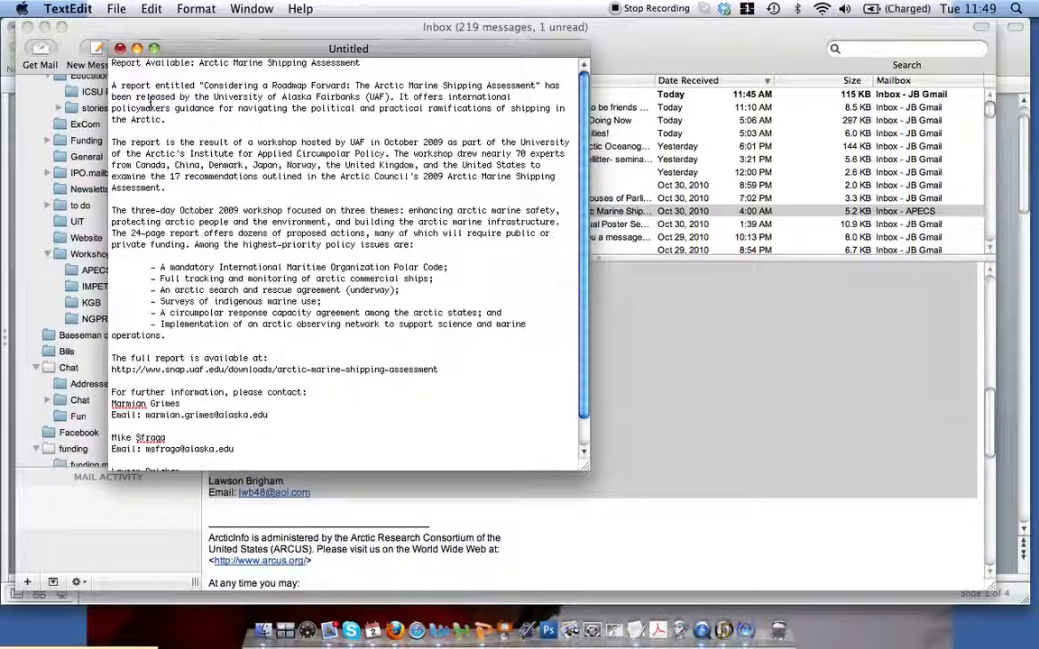
pyautogui.click(193, 9)
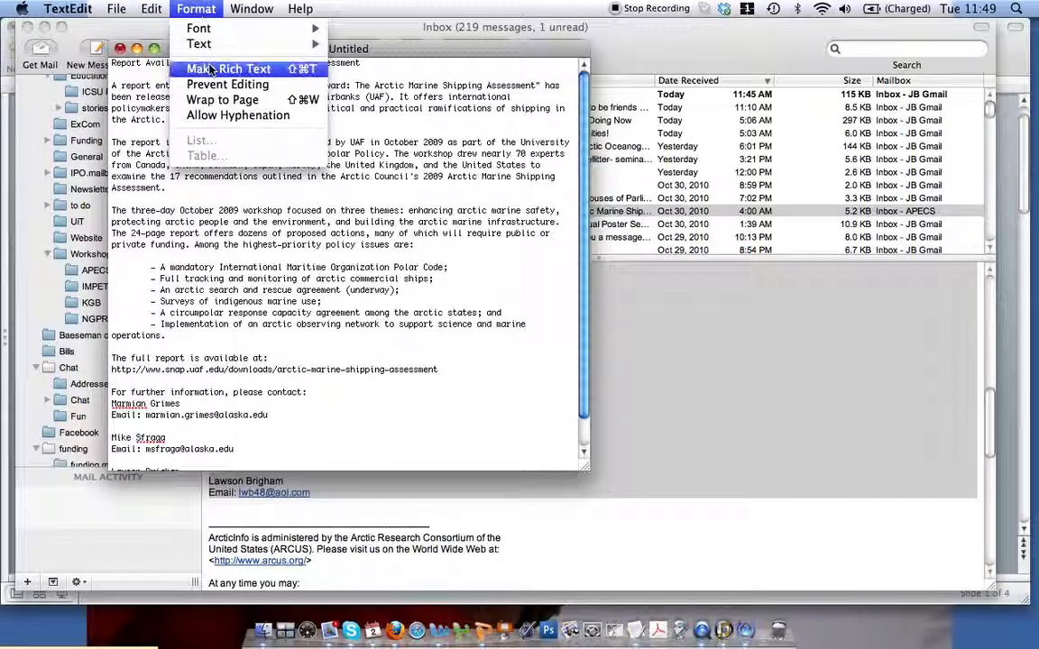
pyautogui.click(197, 7)
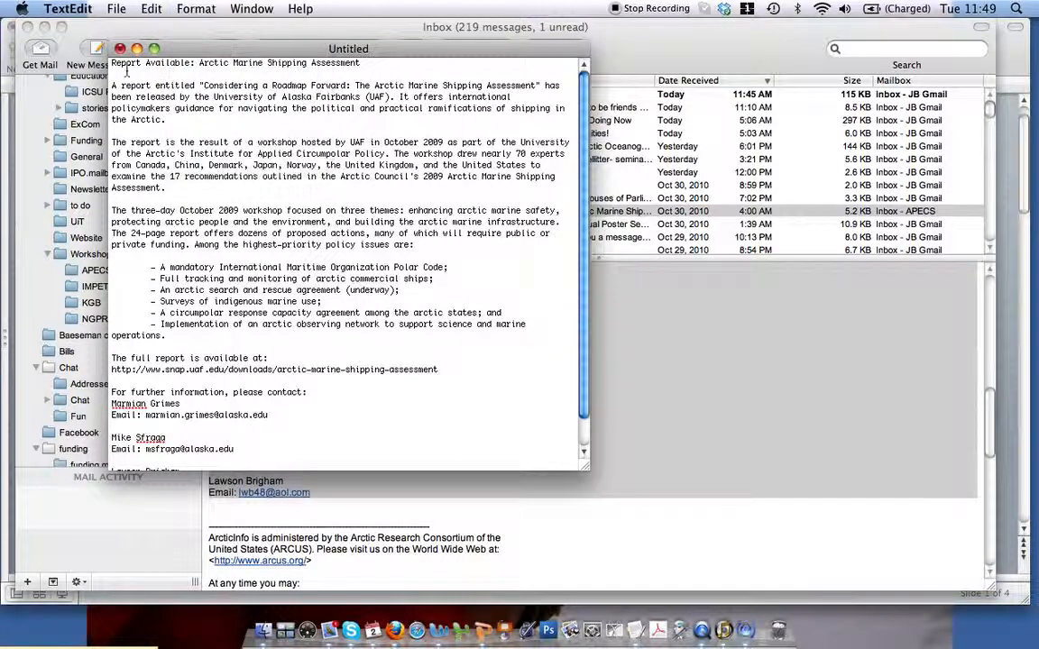
pyautogui.moveTo(114, 65); pyautogui.dragTo(316, 482)
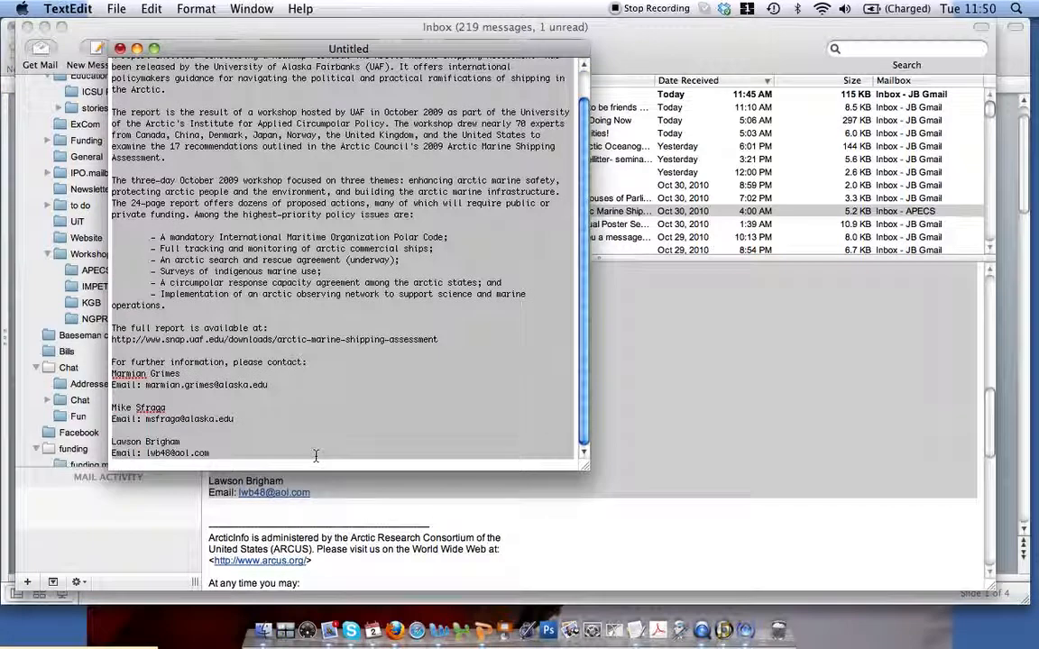
# Paste the article text into the APECS editor body in Firefox
pyautogui.click(397, 627)
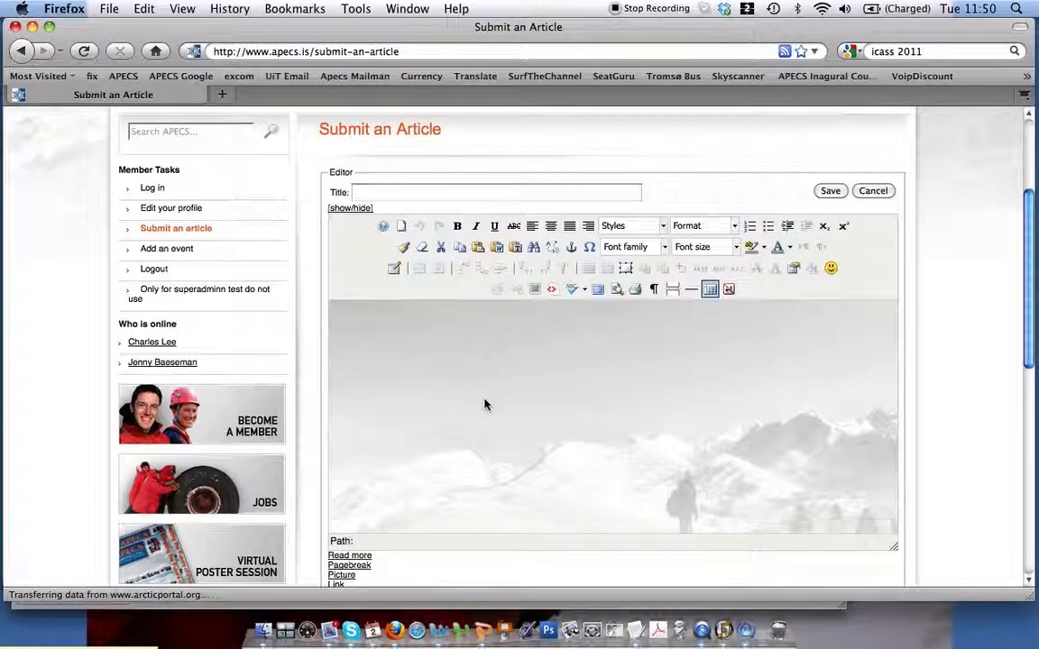
pyautogui.press('super+v')
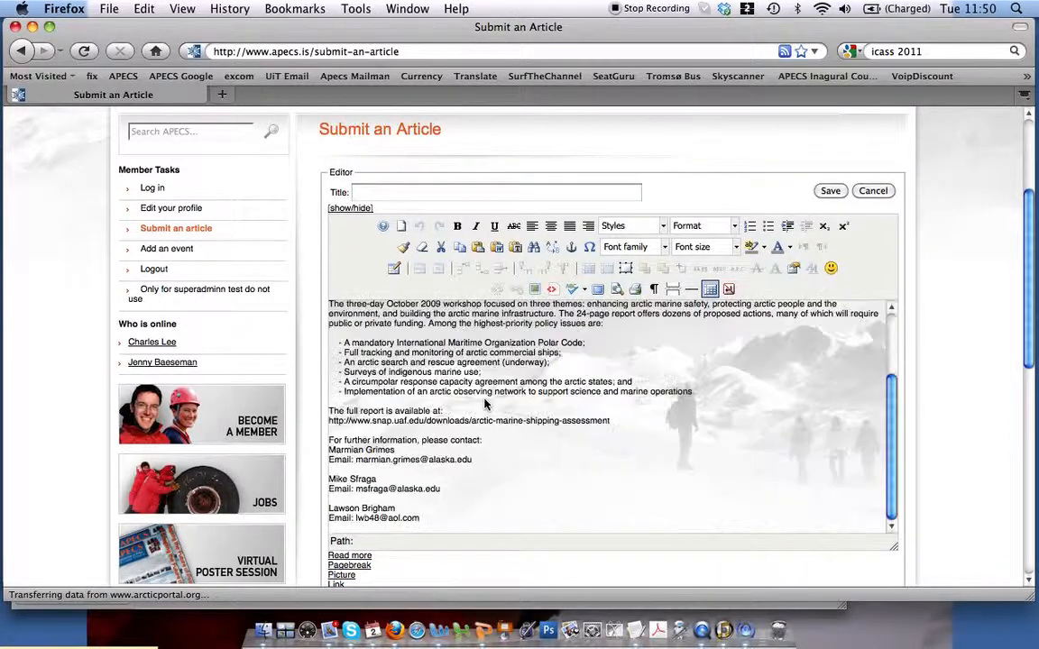
pyautogui.scroll(5, 485, 404)
# Move the 'Report Available: Arctic Marine Shipping Assessment' heading into the Title field and remove blank lines
pyautogui.click(544, 306)
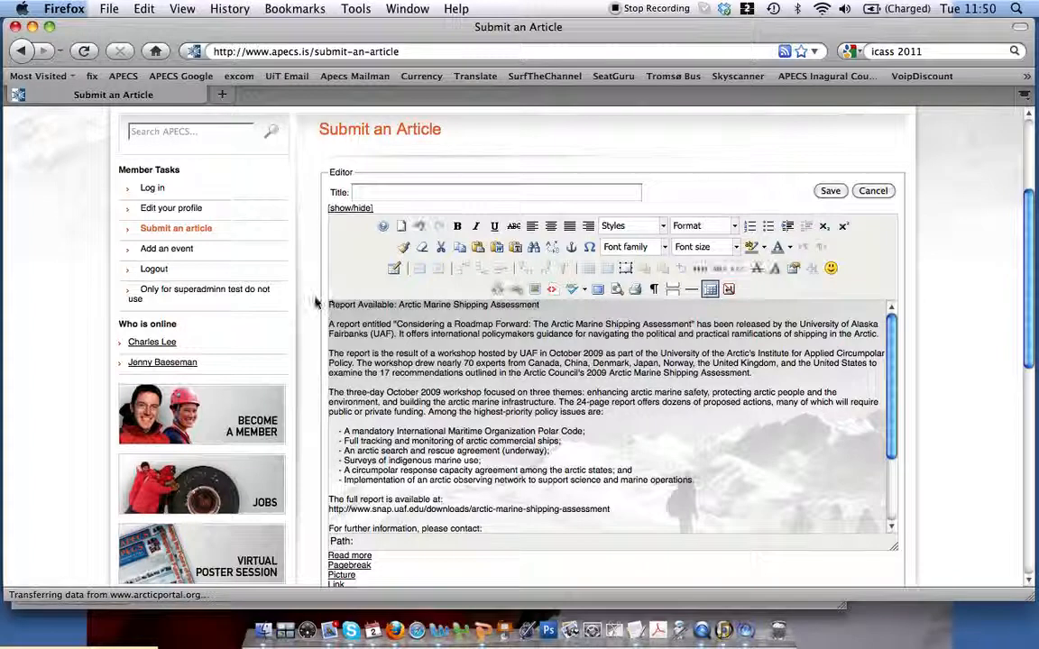
pyautogui.press('BackSpace')
pyautogui.click(396, 196)
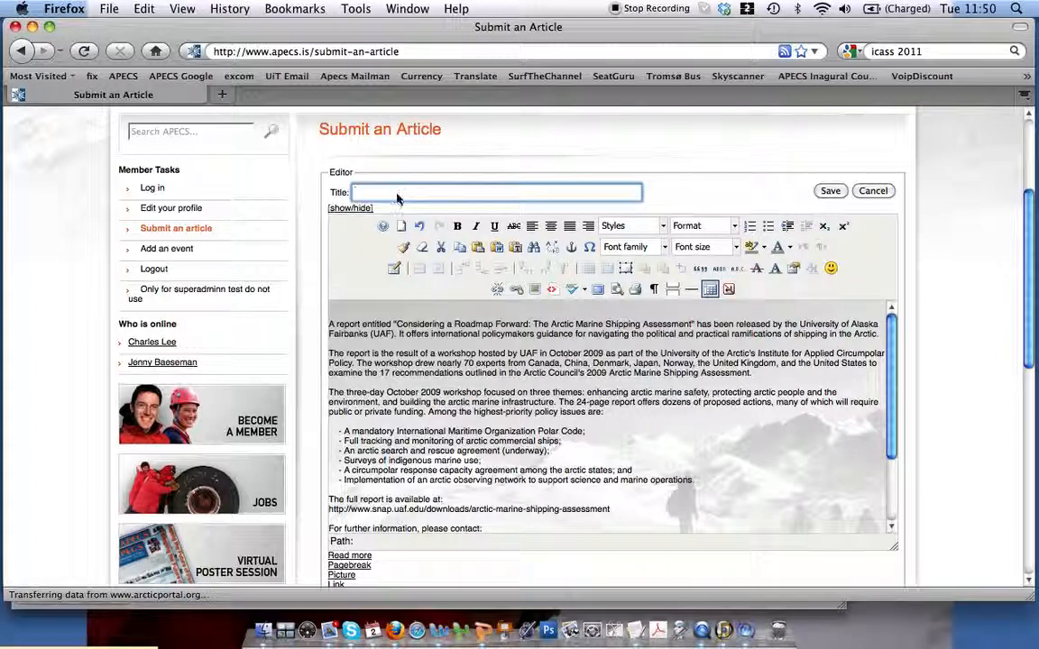
pyautogui.press('super+v')
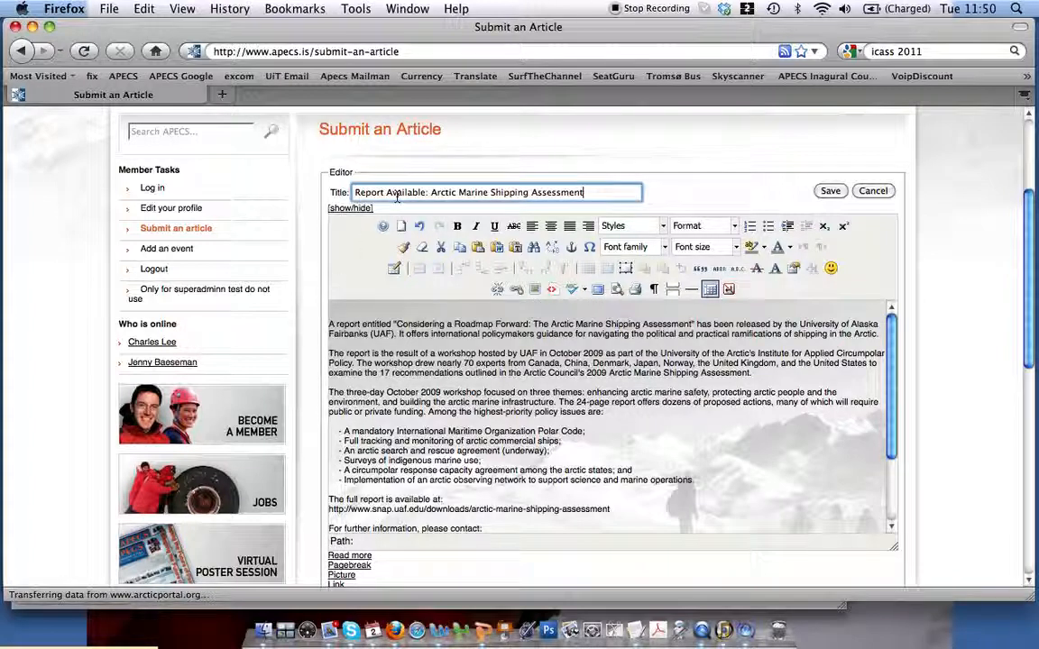
pyautogui.click(330, 324)
pyautogui.press('BackSpace')
pyautogui.press('BackSpace')
pyautogui.scroll(-3, 487, 350)
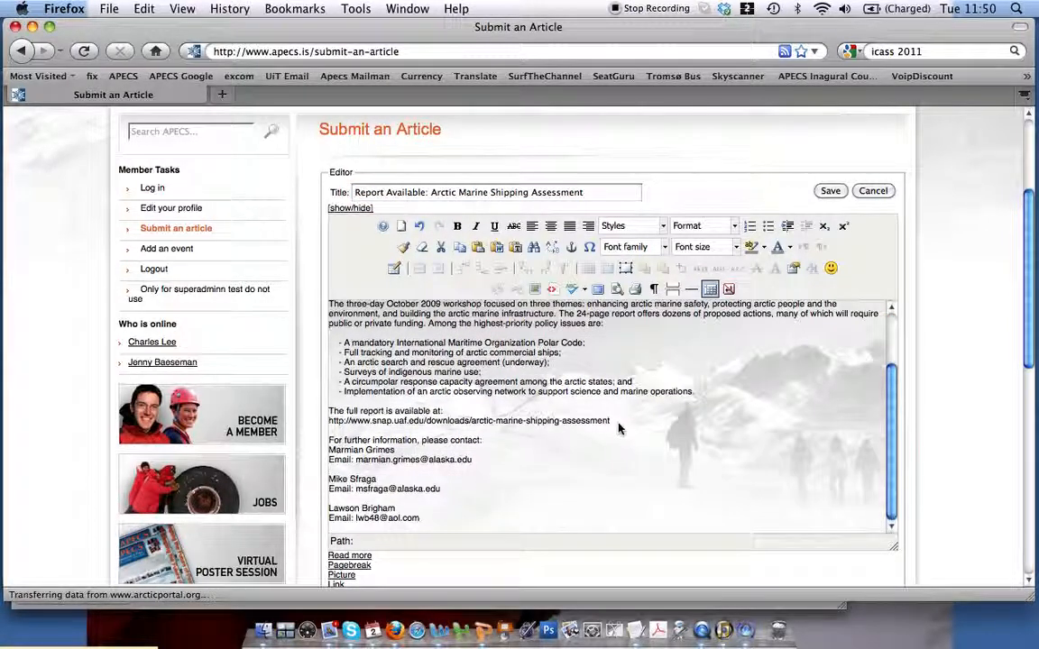
# Turn the report URL in the article body into a hyperlink to that address
pyautogui.moveTo(611, 421); pyautogui.dragTo(431, 421)
pyautogui.moveTo(520, 419); pyautogui.dragTo(329, 422)
pyautogui.press('super+c')
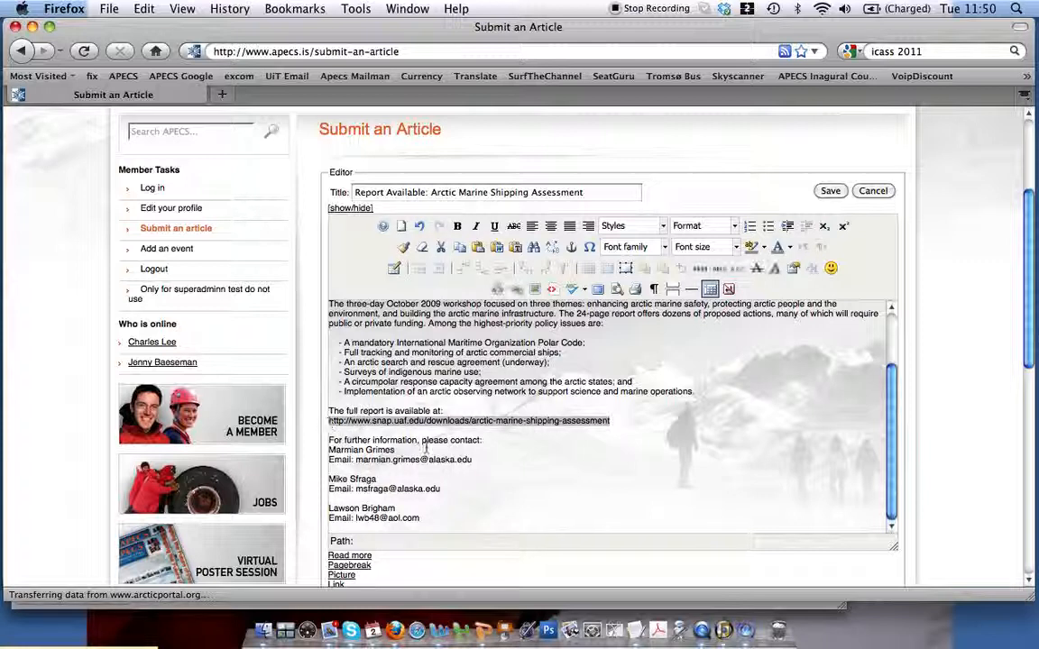
pyautogui.click(518, 293)
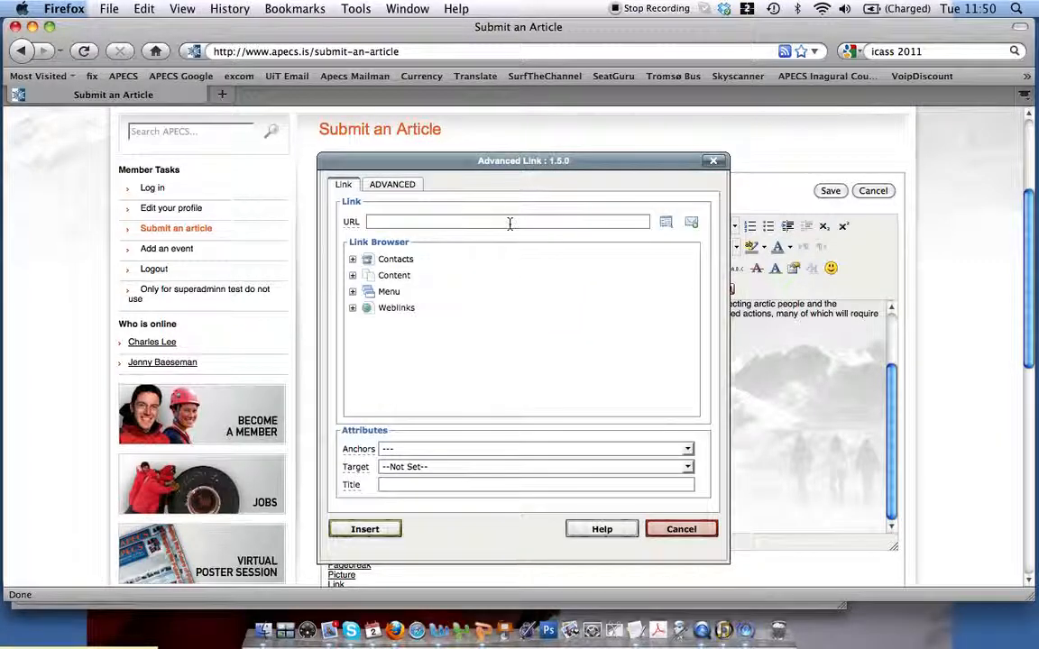
pyautogui.press('super+v')
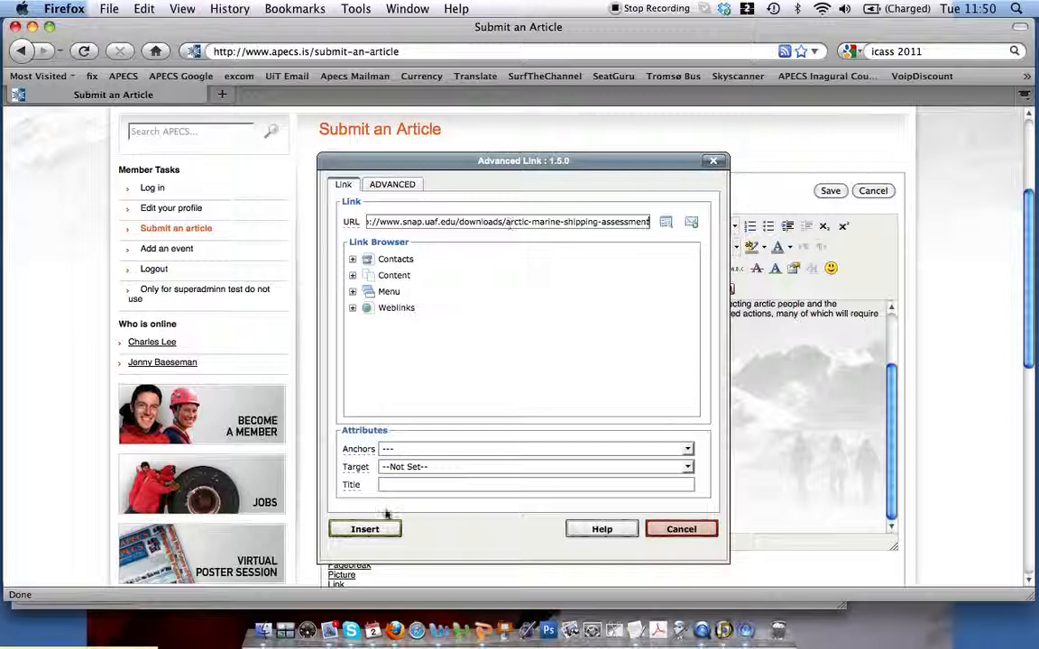
pyautogui.click(365, 528)
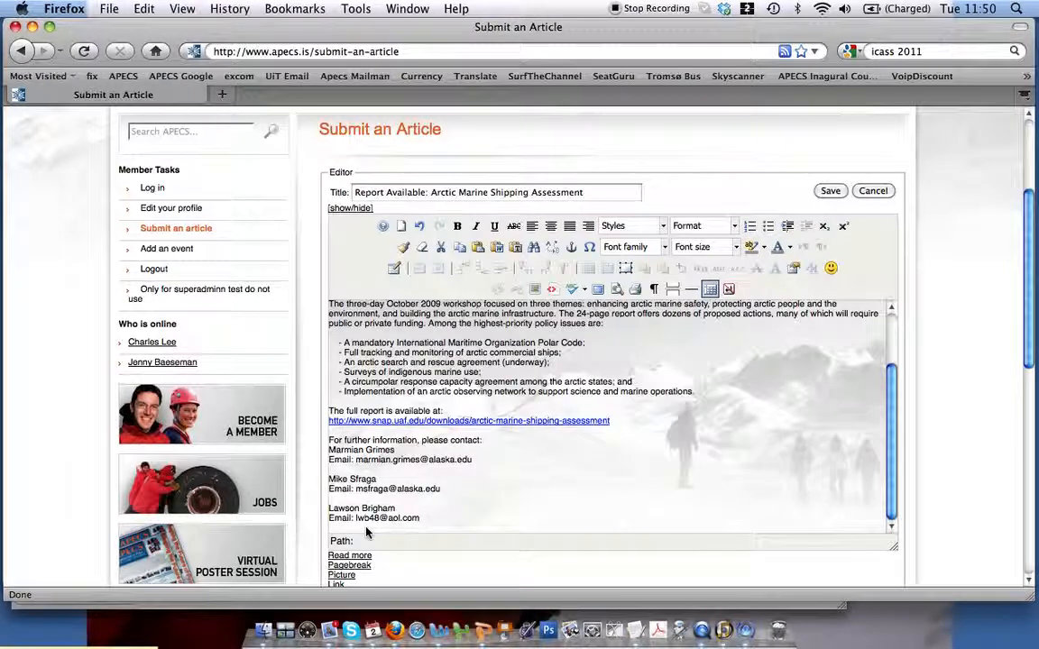
# Link the report title to the full-report URL, then select the first contact's e-mail address
pyautogui.scroll(3, 654, 309)
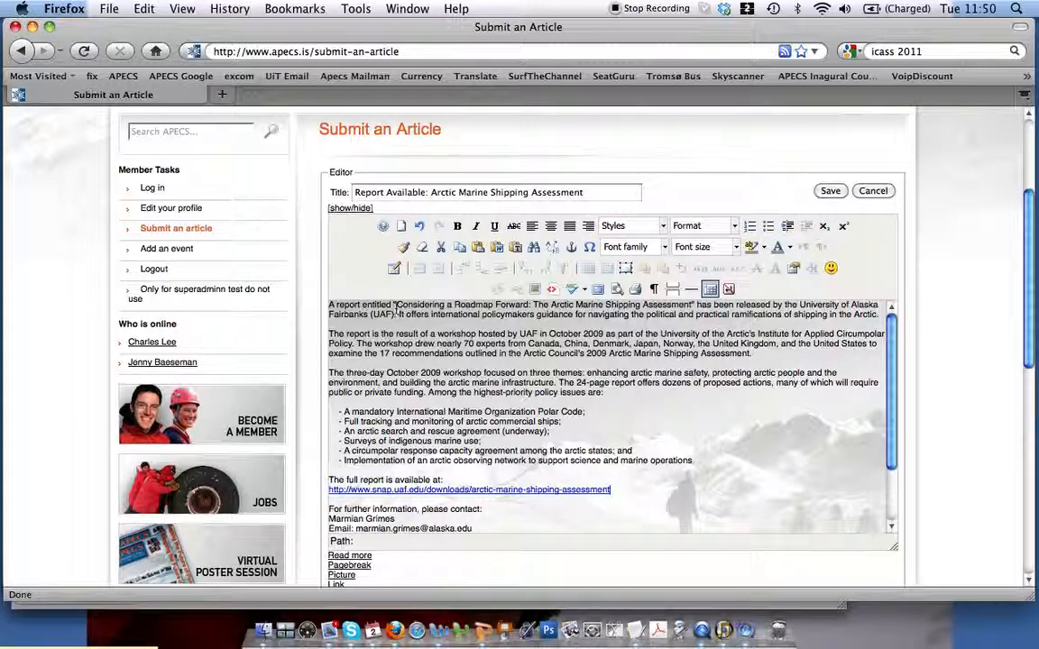
pyautogui.moveTo(529, 306); pyautogui.dragTo(692, 305)
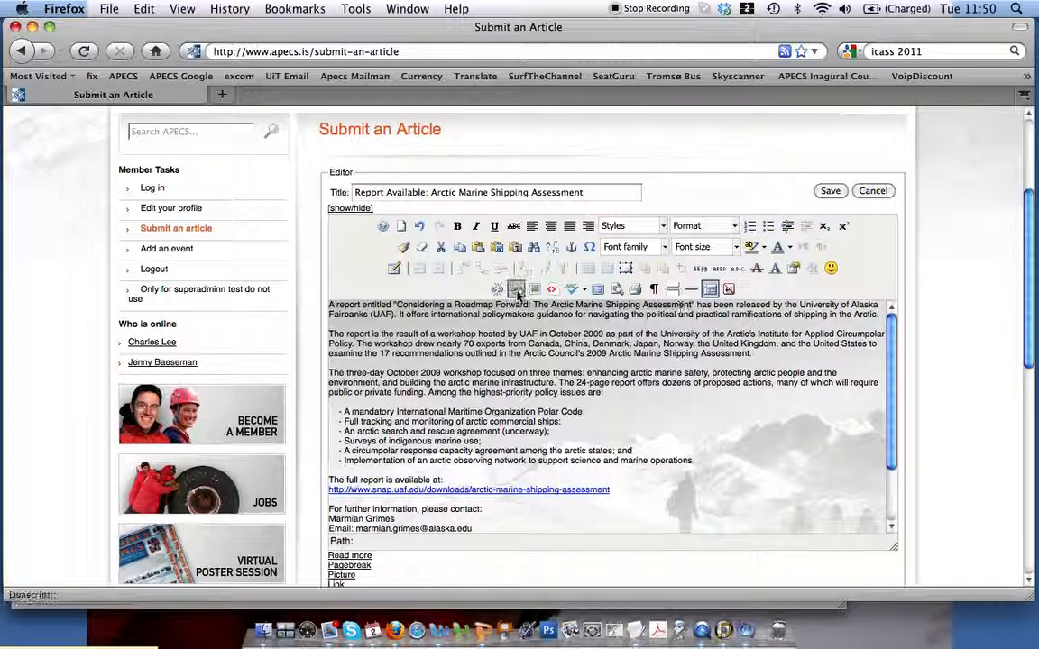
pyautogui.click(469, 268)
pyautogui.click(543, 222)
pyautogui.press('super+v')
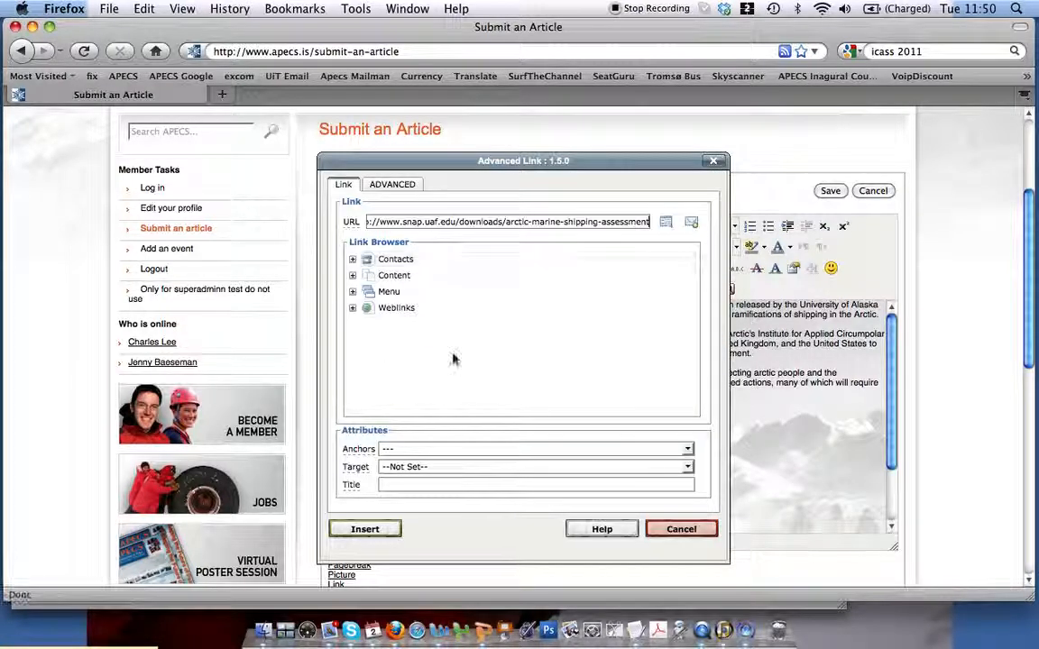
pyautogui.click(391, 529)
pyautogui.scroll(-3, 616, 420)
pyautogui.moveTo(472, 460); pyautogui.dragTo(357, 463)
pyautogui.press('super+c')
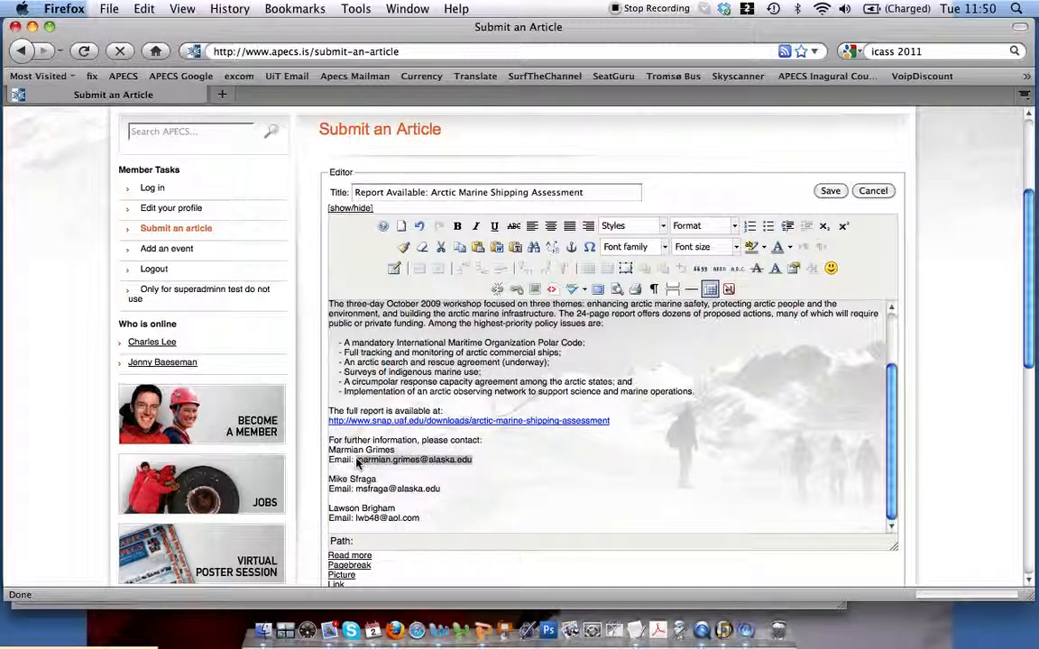
# Delete the first contact's e-mail line and make their name an e-mail link to that address
pyautogui.press('BackSpace')
pyautogui.press('BackSpace')
pyautogui.press('BackSpace')
pyautogui.press('BackSpace')
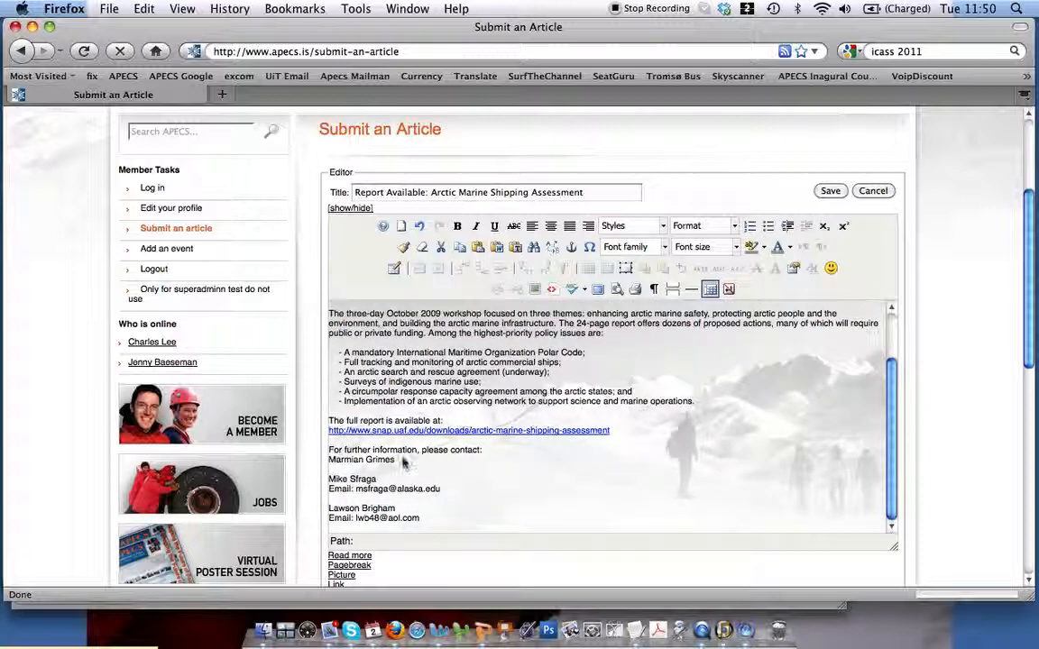
pyautogui.moveTo(402, 462); pyautogui.dragTo(326, 459)
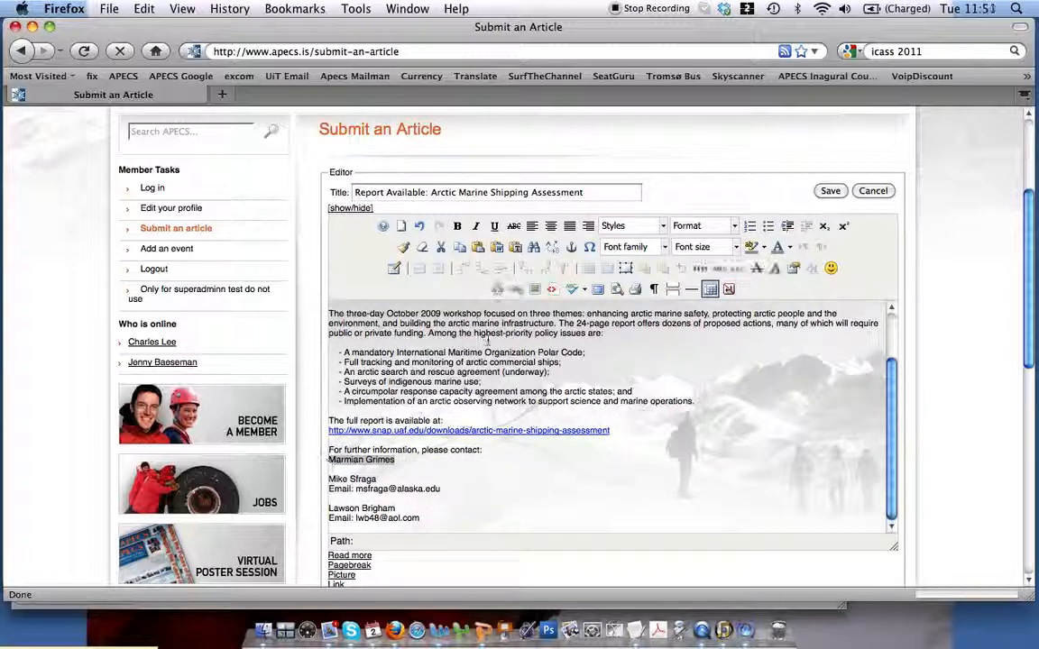
pyautogui.click(514, 290)
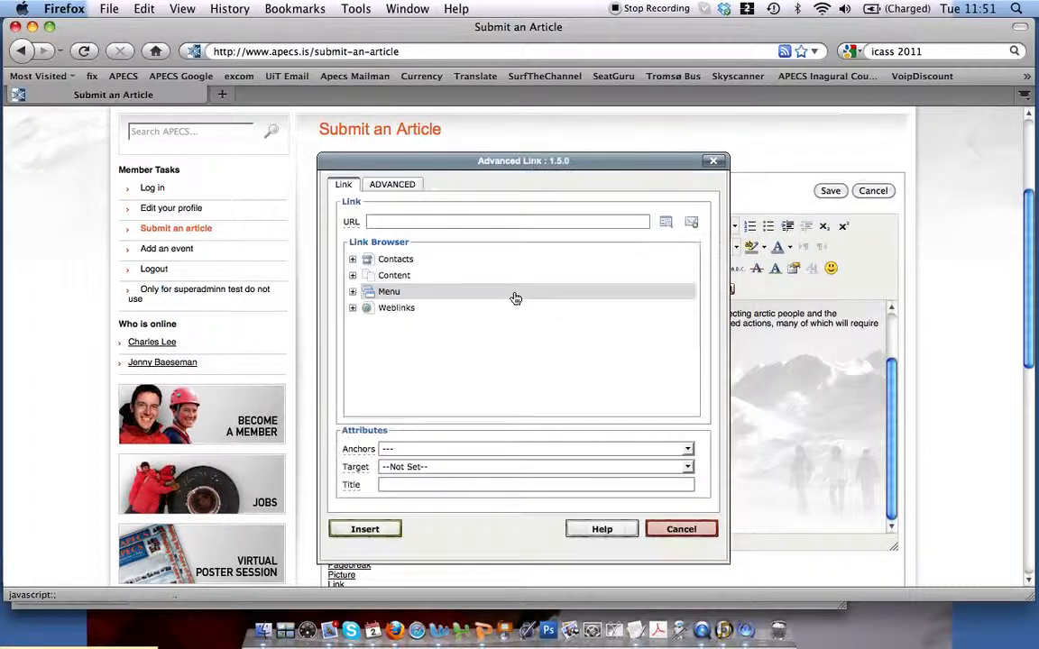
pyautogui.click(691, 224)
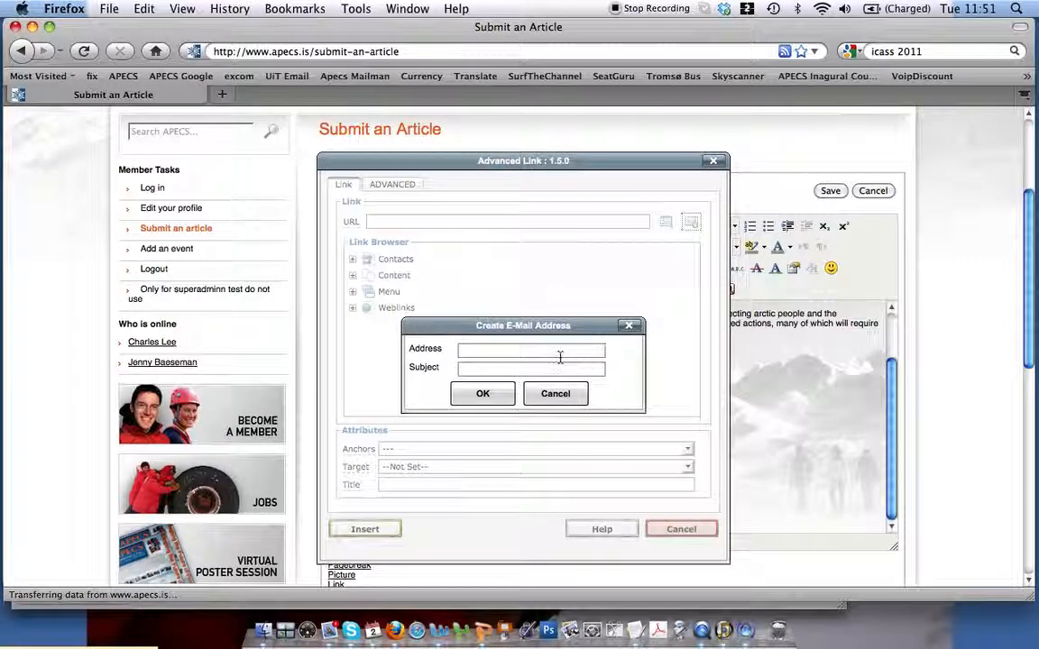
pyautogui.press('super+v')
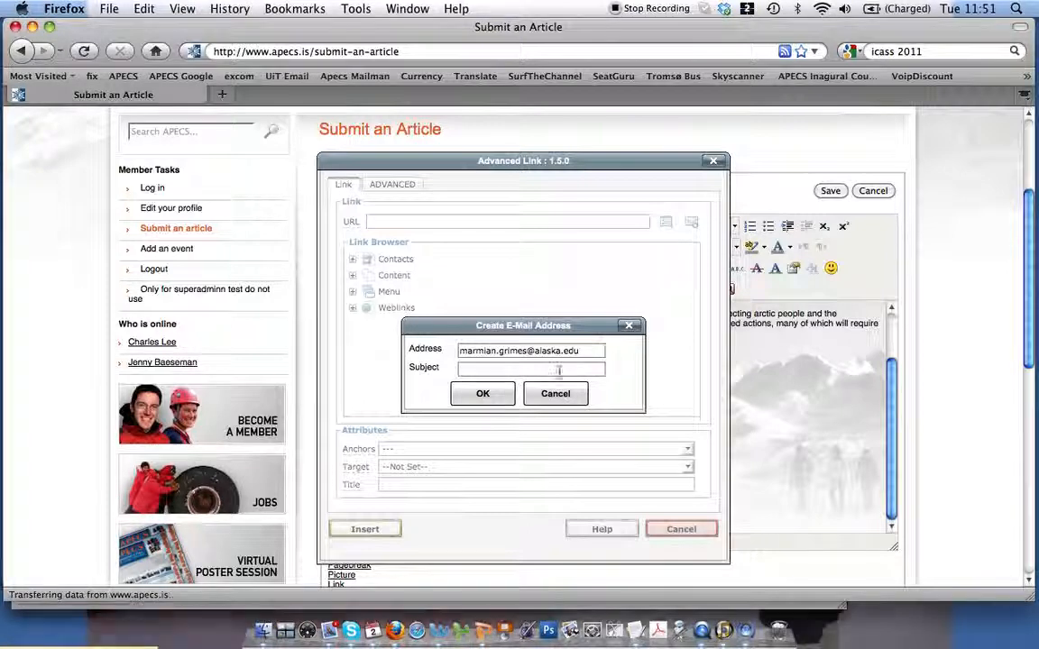
pyautogui.click(484, 399)
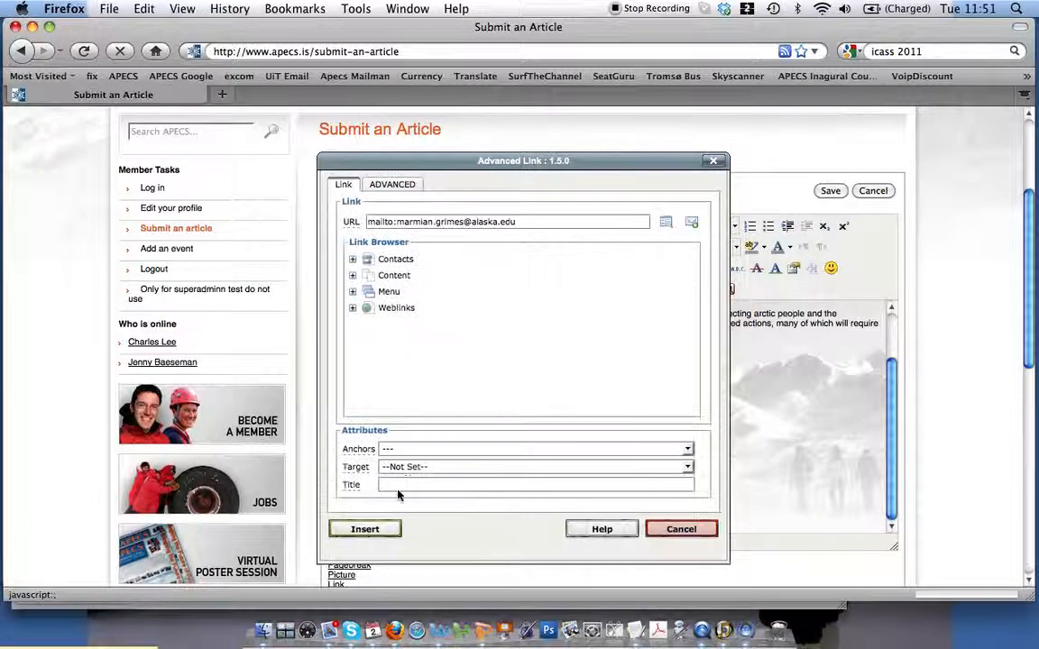
pyautogui.click(365, 528)
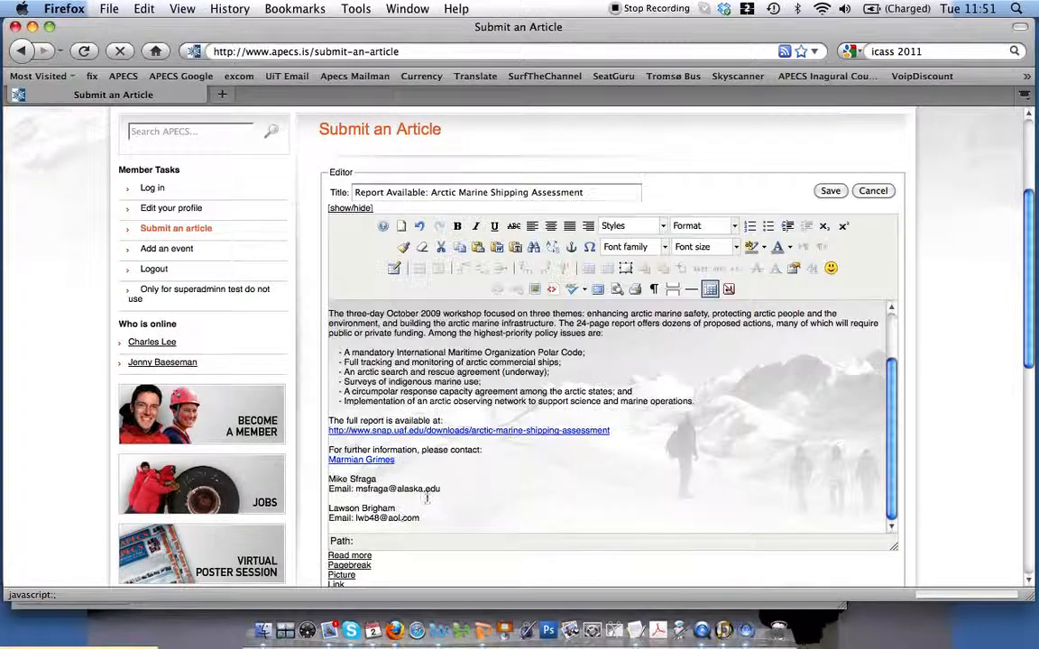
pyautogui.moveTo(440, 490); pyautogui.dragTo(355, 493)
pyautogui.press('super+c')
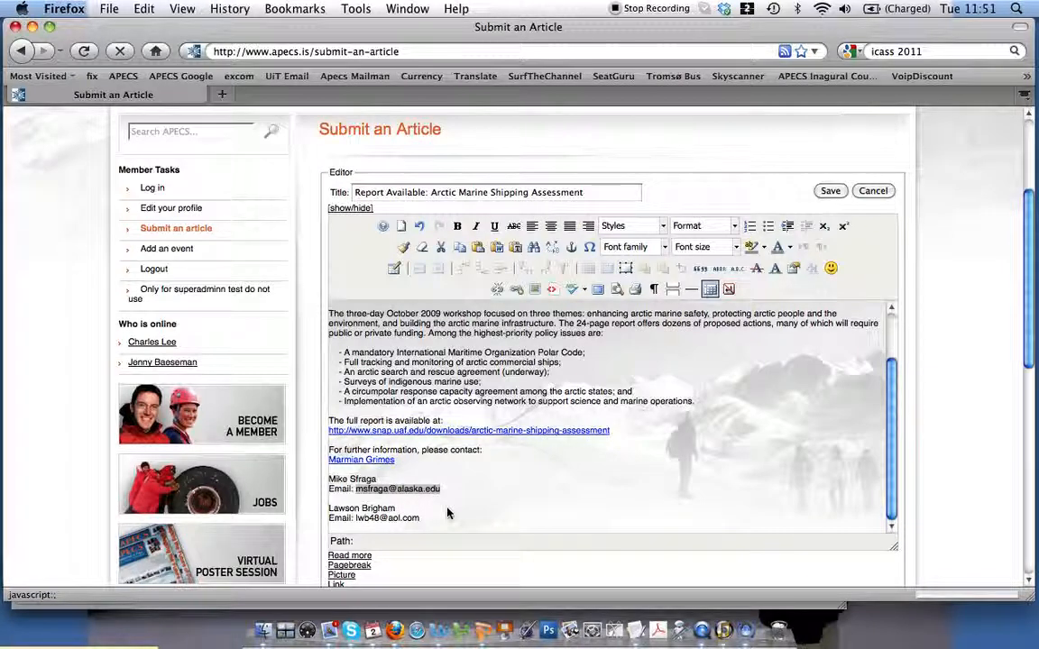
# Remove the second contact's e-mail line and link their name to the pasted e-mail address
pyautogui.press('BackSpace')
pyautogui.press('BackSpace')
pyautogui.press('BackSpace')
pyautogui.press('BackSpace')
pyautogui.press('BackSpace')
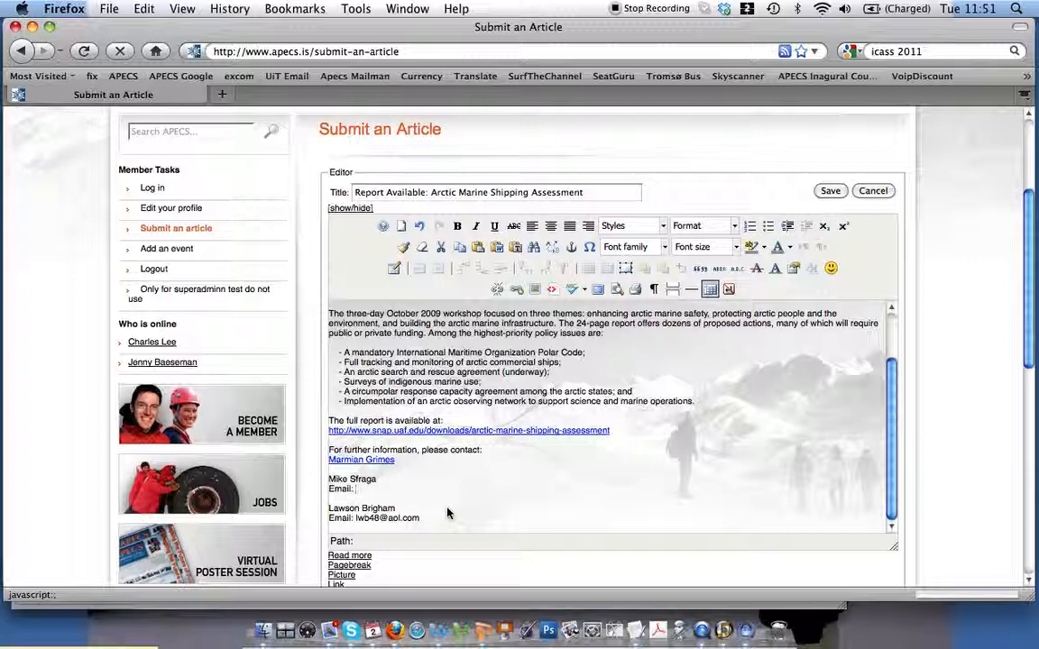
pyautogui.press('BackSpace')
pyautogui.press('BackSpace')
pyautogui.press('BackSpace')
pyautogui.press('BackSpace')
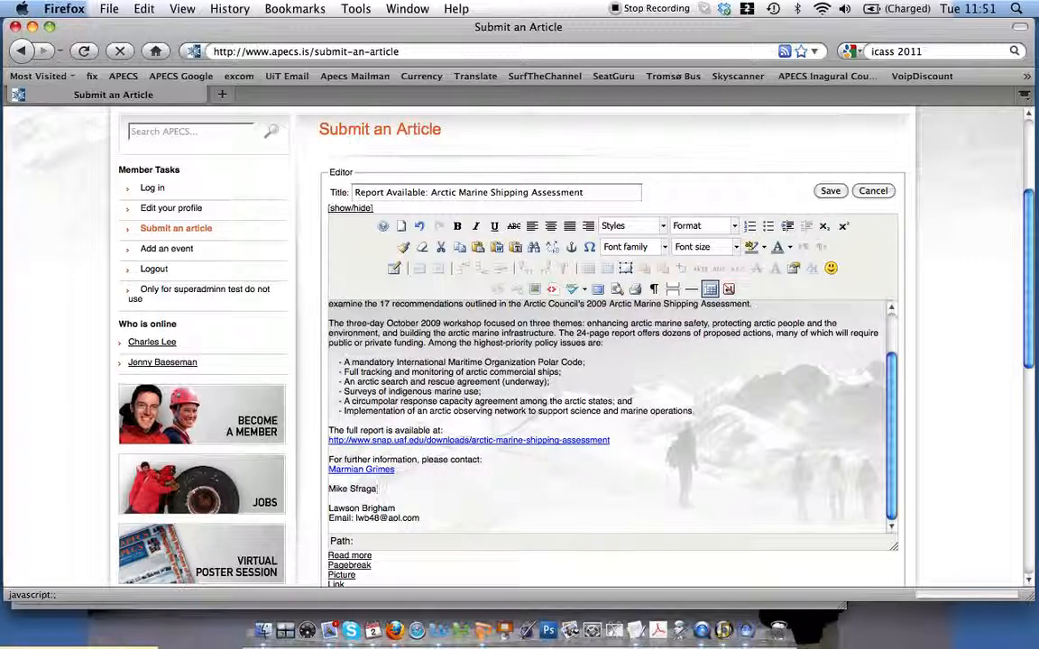
pyautogui.moveTo(376, 489); pyautogui.dragTo(329, 490)
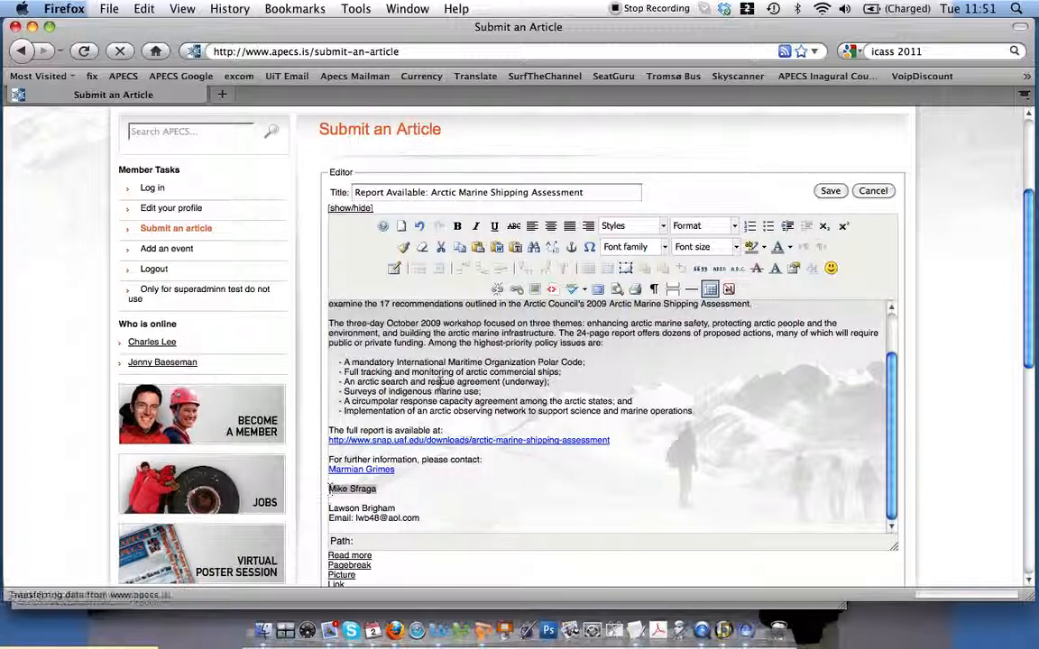
pyautogui.click(516, 289)
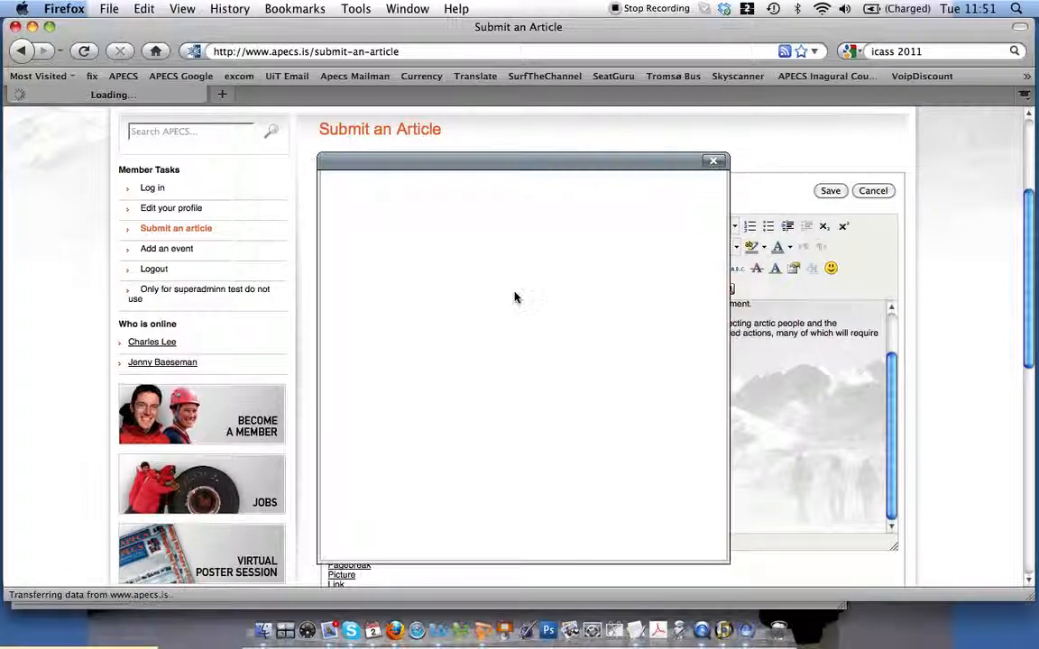
pyautogui.click(690, 223)
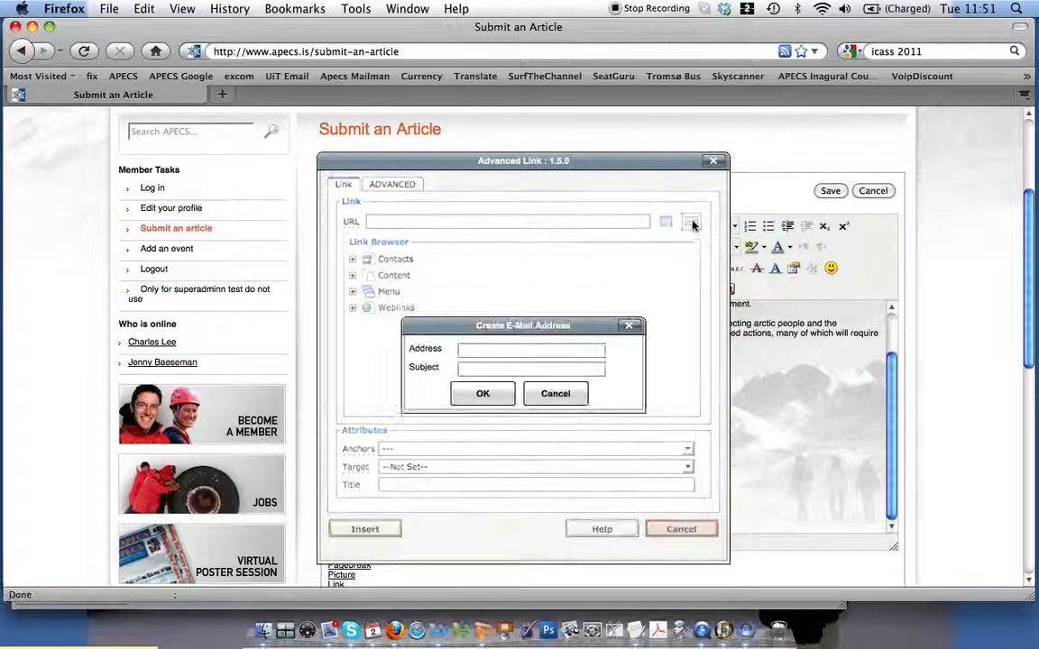
pyautogui.press('super+v')
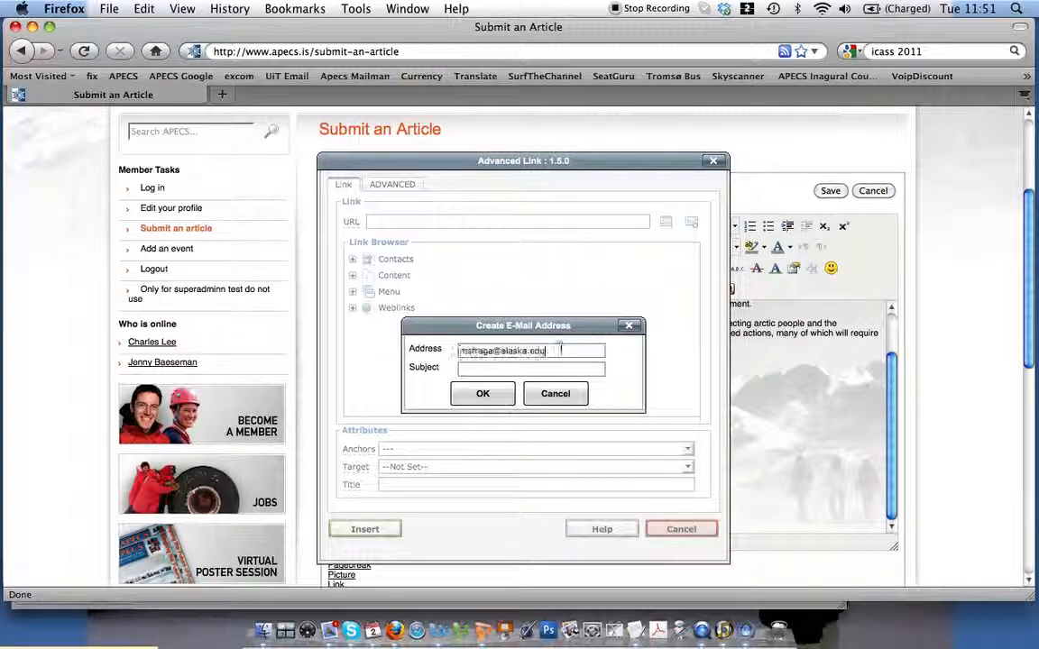
pyautogui.click(483, 394)
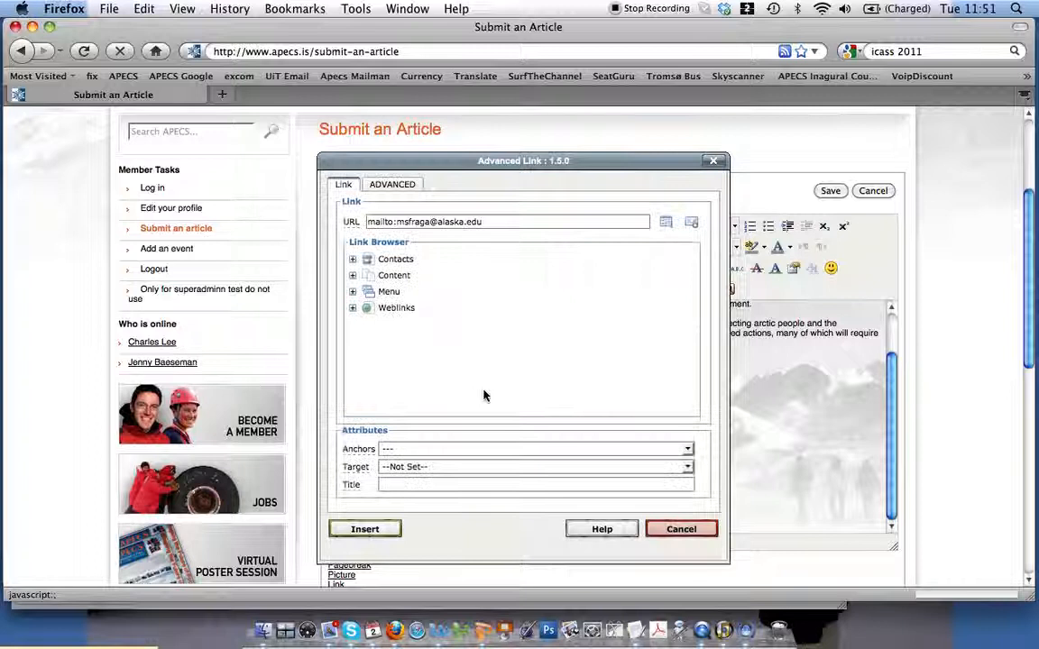
pyautogui.click(365, 530)
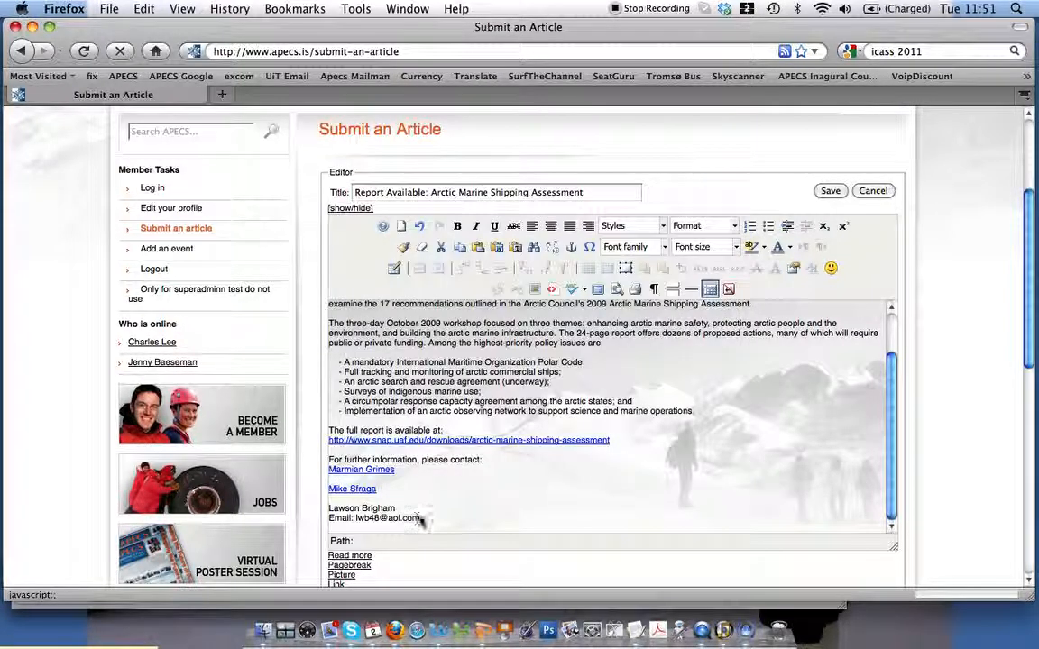
# Cut the third contact's e-mail line and link their name to that e-mail address
pyautogui.moveTo(420, 519); pyautogui.dragTo(357, 520)
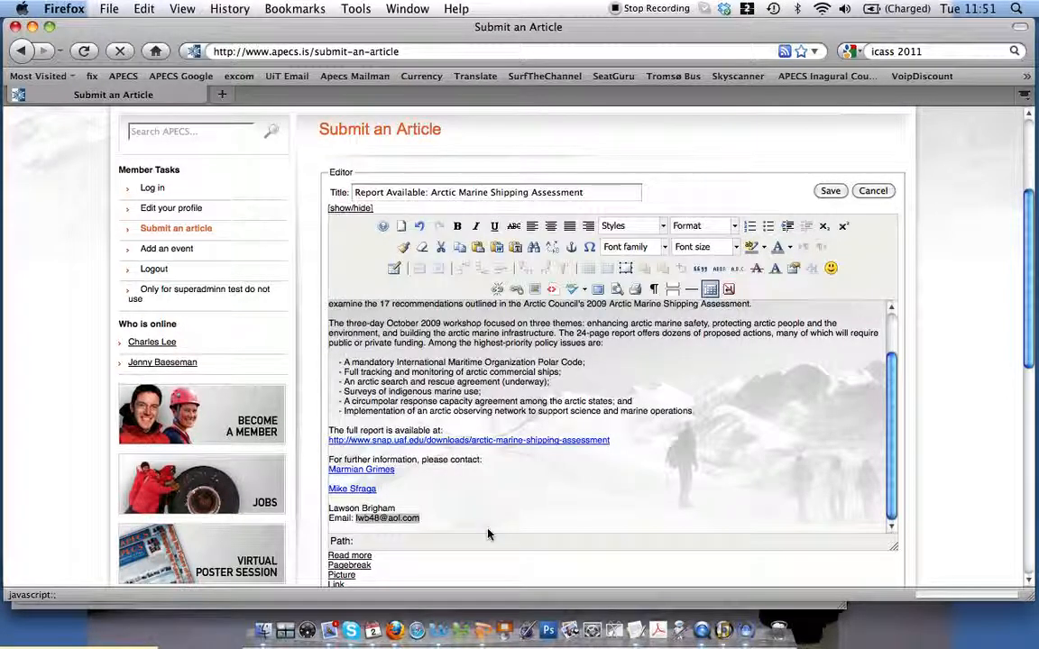
pyautogui.press('super+x')
pyautogui.press('BackSpace')
pyautogui.press('BackSpace')
pyautogui.press('BackSpace')
pyautogui.press('BackSpace')
pyautogui.press('BackSpace')
pyautogui.press('BackSpace')
pyautogui.press('BackSpace')
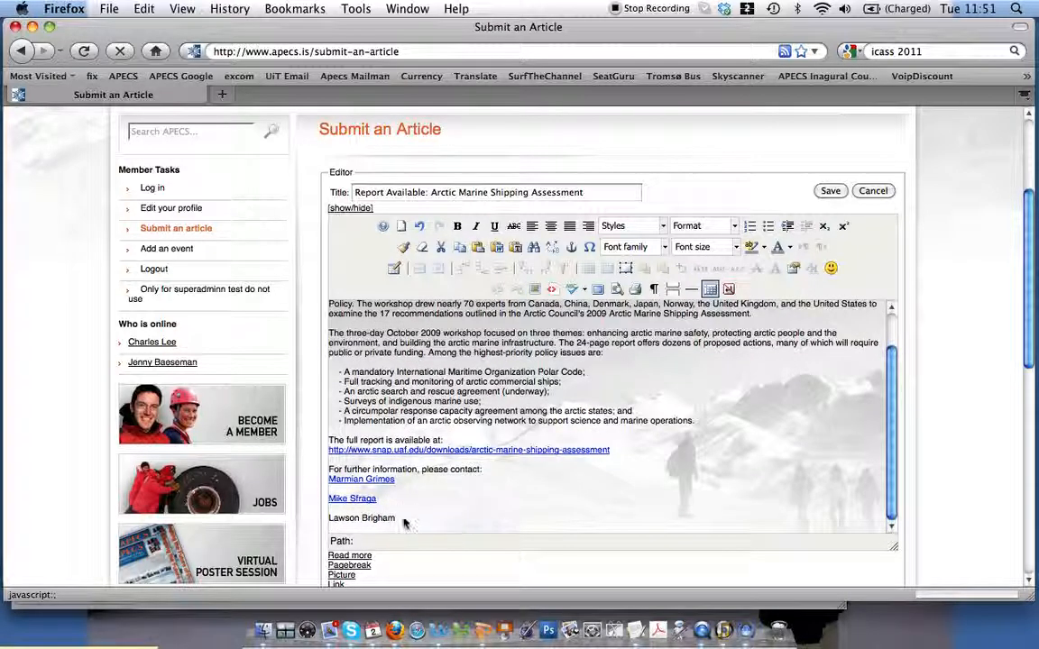
pyautogui.moveTo(398, 521); pyautogui.dragTo(330, 523)
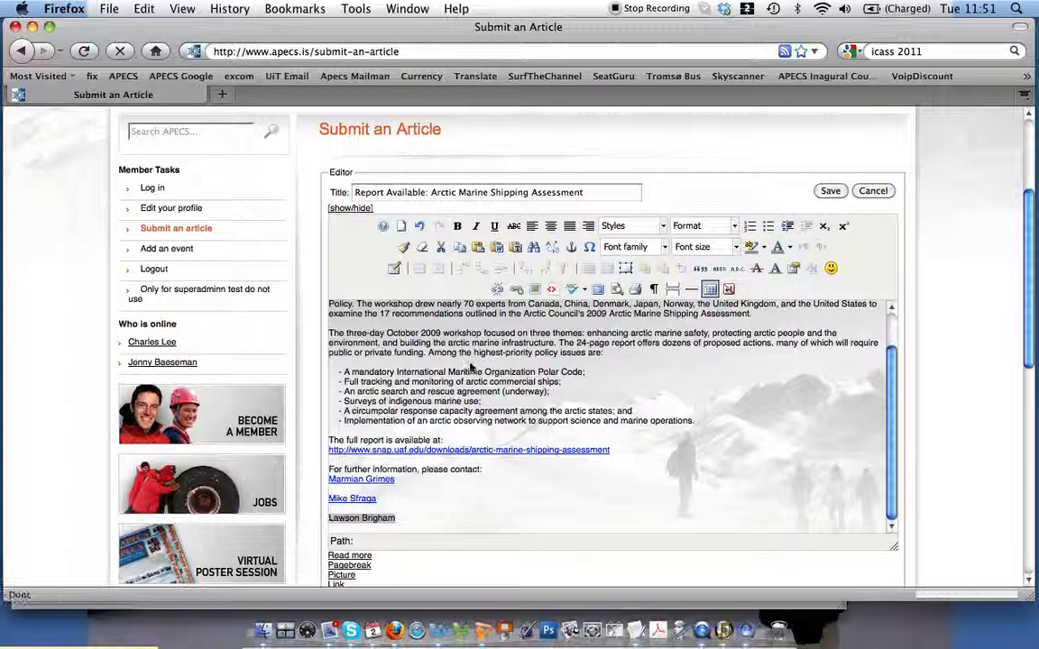
pyautogui.click(497, 288)
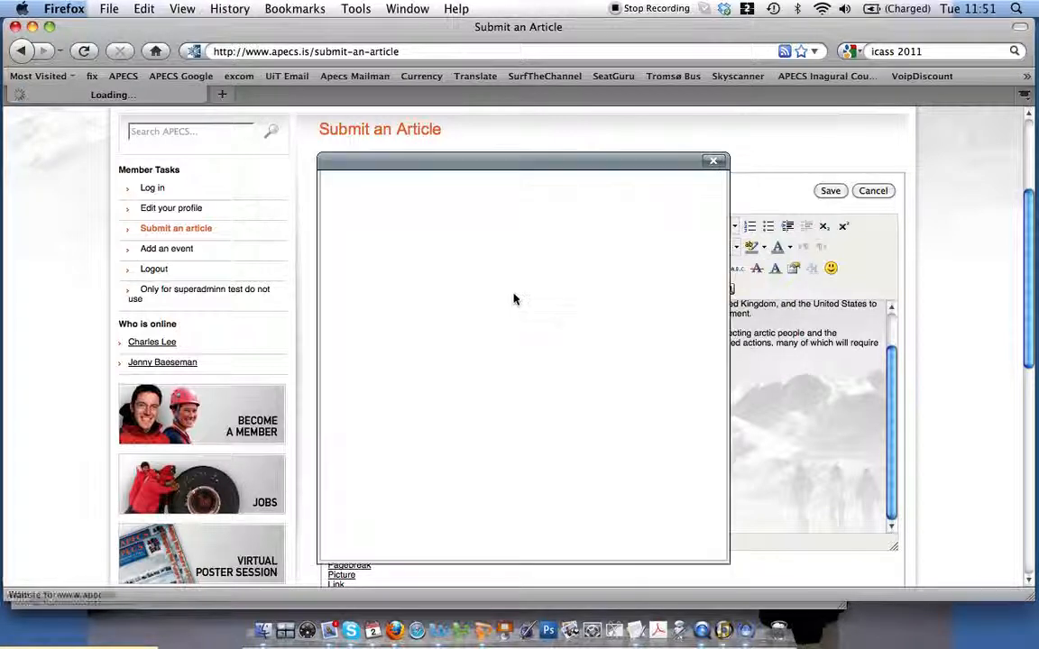
pyautogui.click(690, 223)
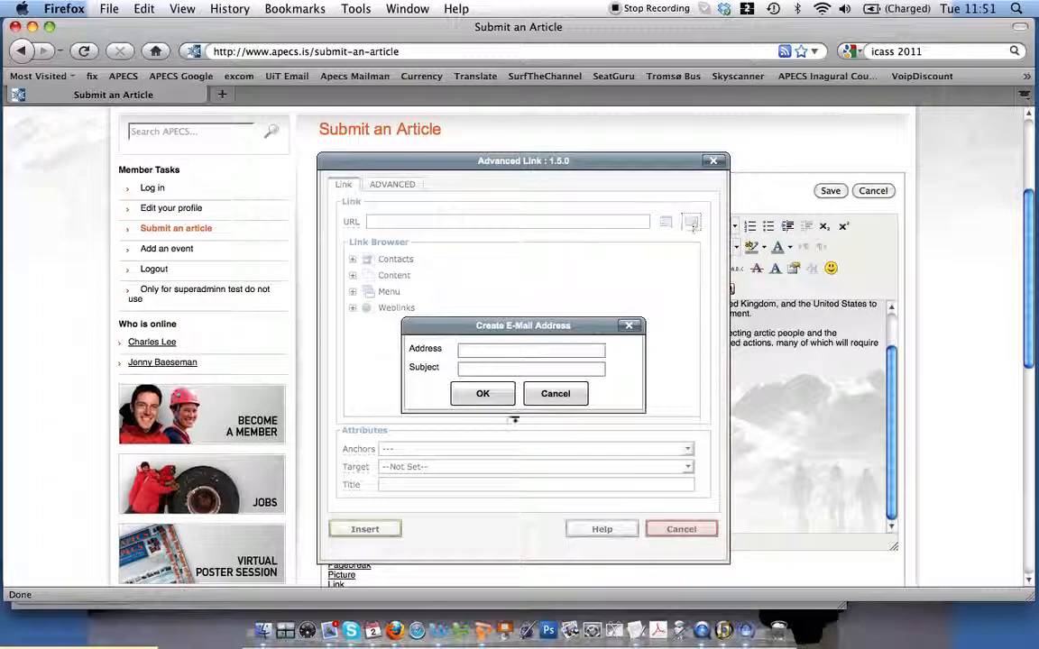
pyautogui.press('super+v')
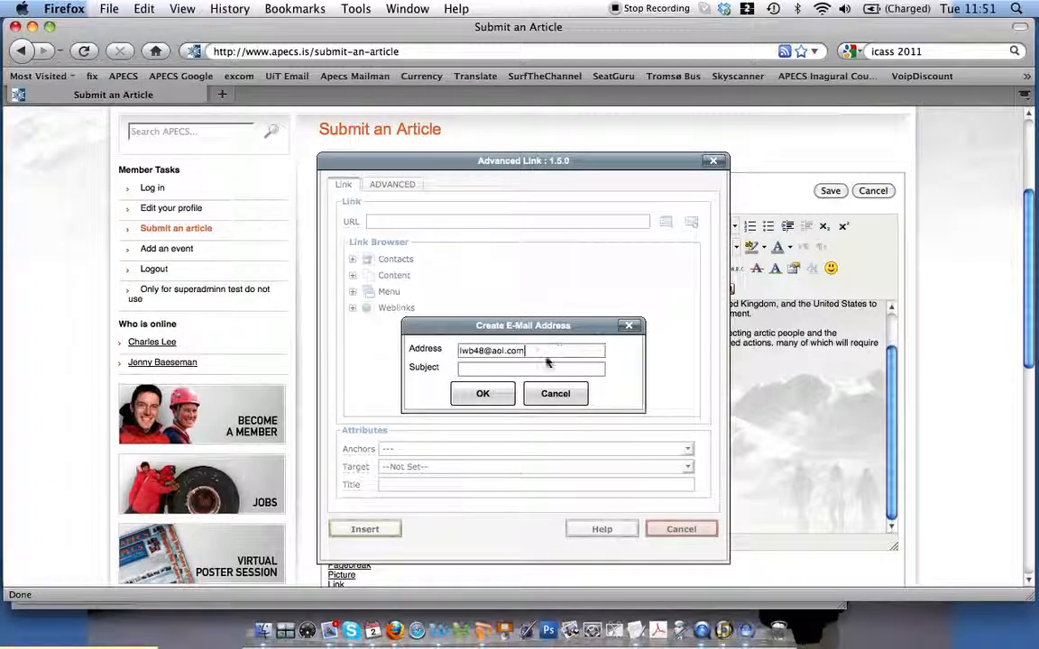
pyautogui.click(483, 393)
pyautogui.click(365, 529)
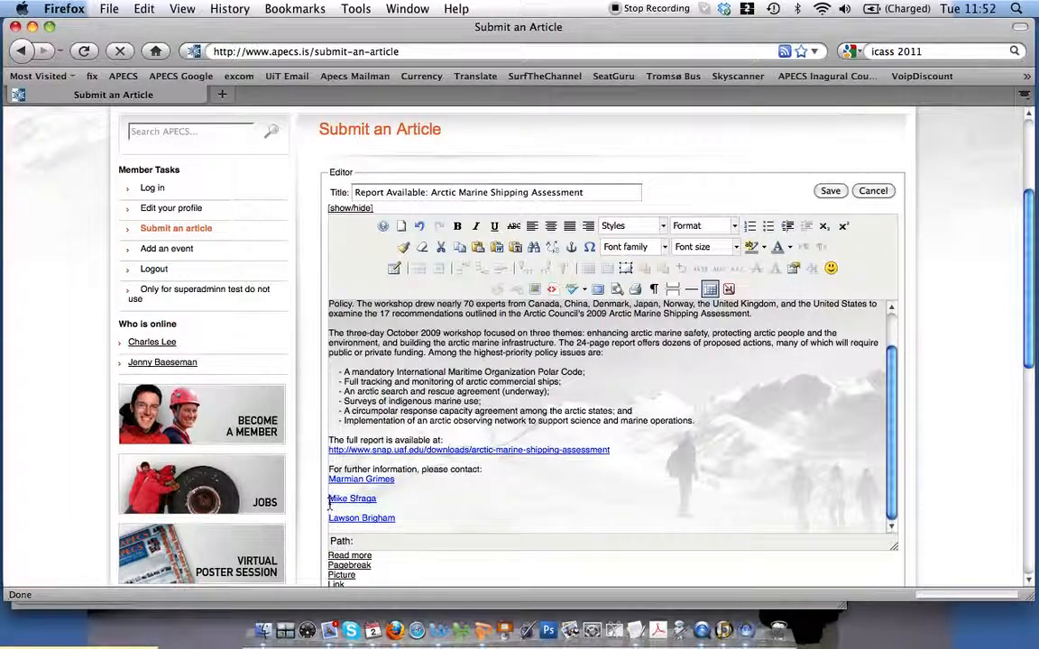
# Pull the second and third contact names onto one line, separated by commas
pyautogui.press('BackSpace')
pyautogui.press('BackSpace')
pyautogui.write(', Mike Sfraga')
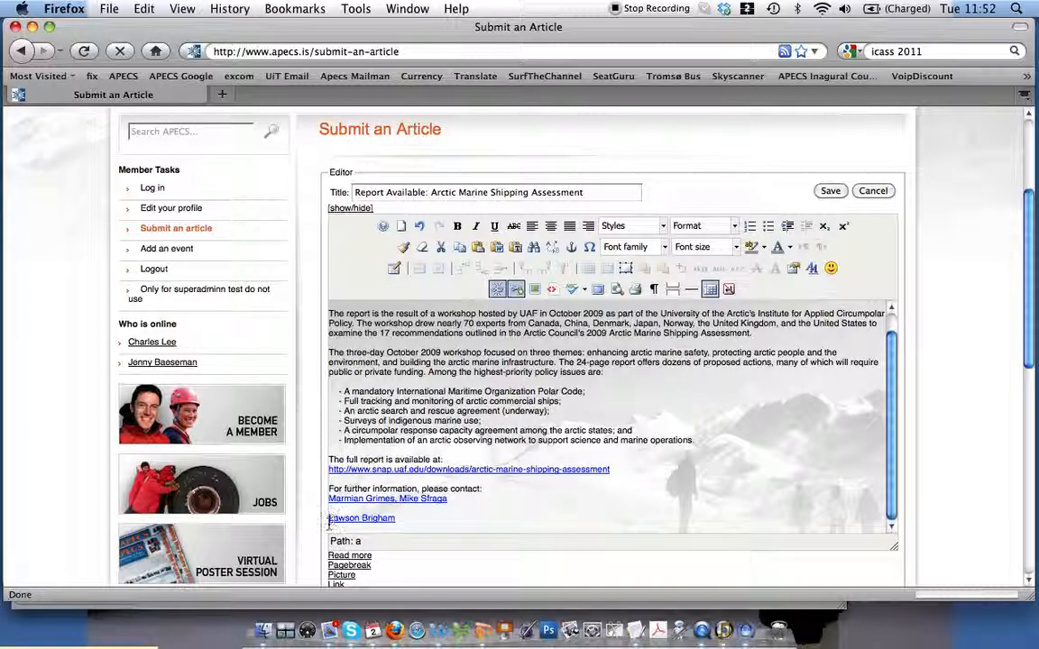
pyautogui.press('BackSpace')
pyautogui.press('BackSpace')
pyautogui.write(', Lawson Brigham')
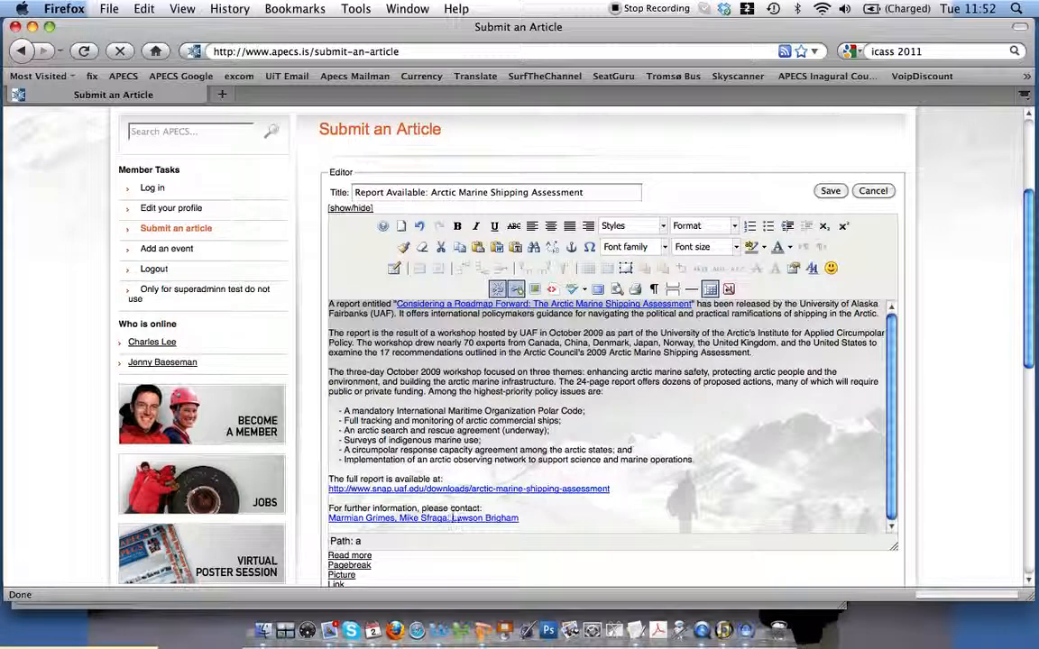
# Unlink both comma separators so only the names remain linked
pyautogui.hotkey('shift', 'Left')
pyautogui.hotkey('shift', 'Left')
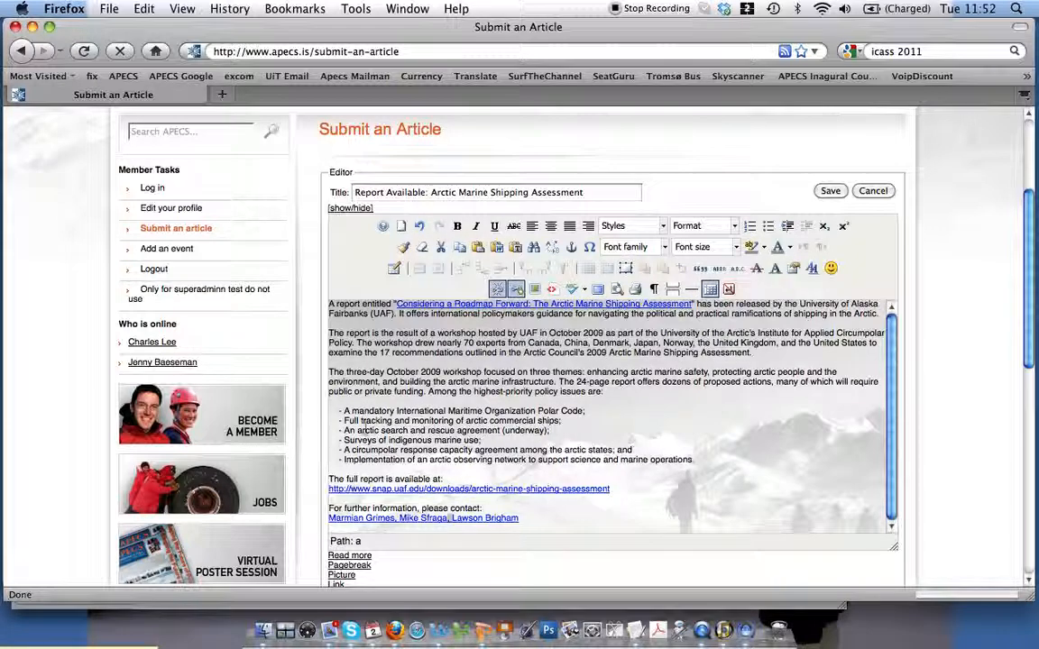
pyautogui.click(498, 290)
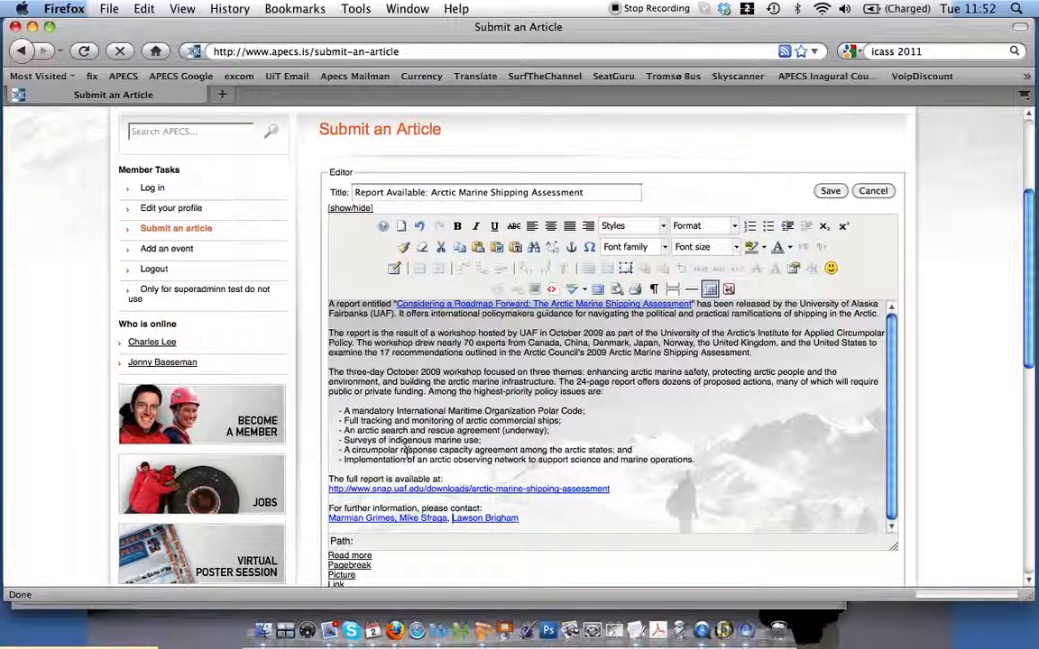
pyautogui.press('Left')
pyautogui.press('Left')
pyautogui.press('Left')
pyautogui.press('Left')
pyautogui.press('Left')
pyautogui.press('Left')
pyautogui.press('Left')
pyautogui.press('Left')
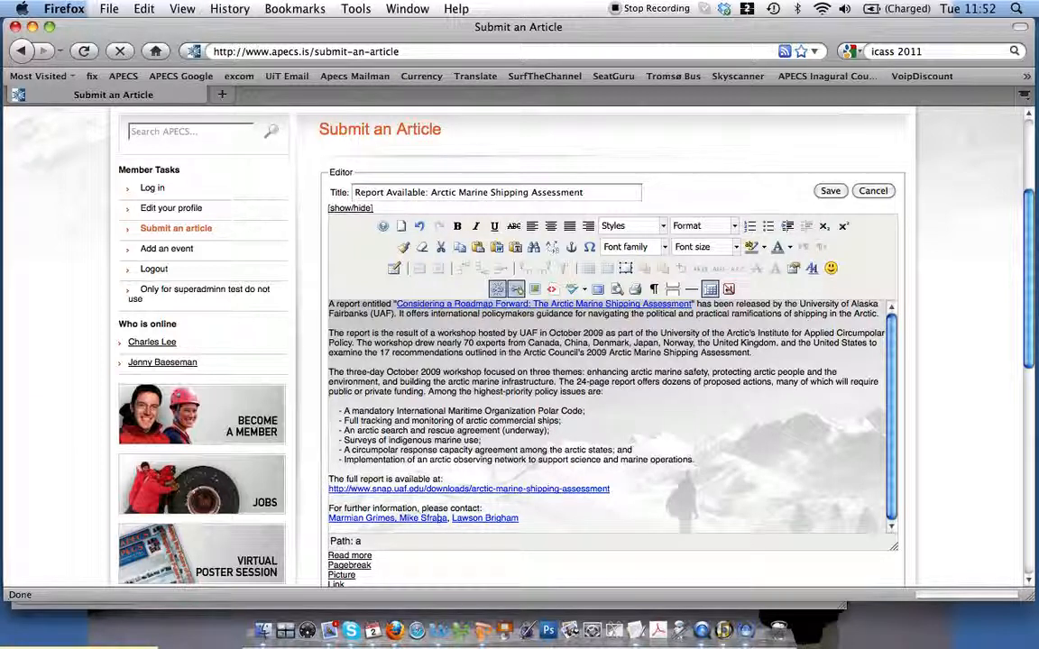
pyautogui.press('Left')
pyautogui.hotkey('shift', 'Left')
pyautogui.hotkey('shift', 'Left')
pyautogui.click(497, 290)
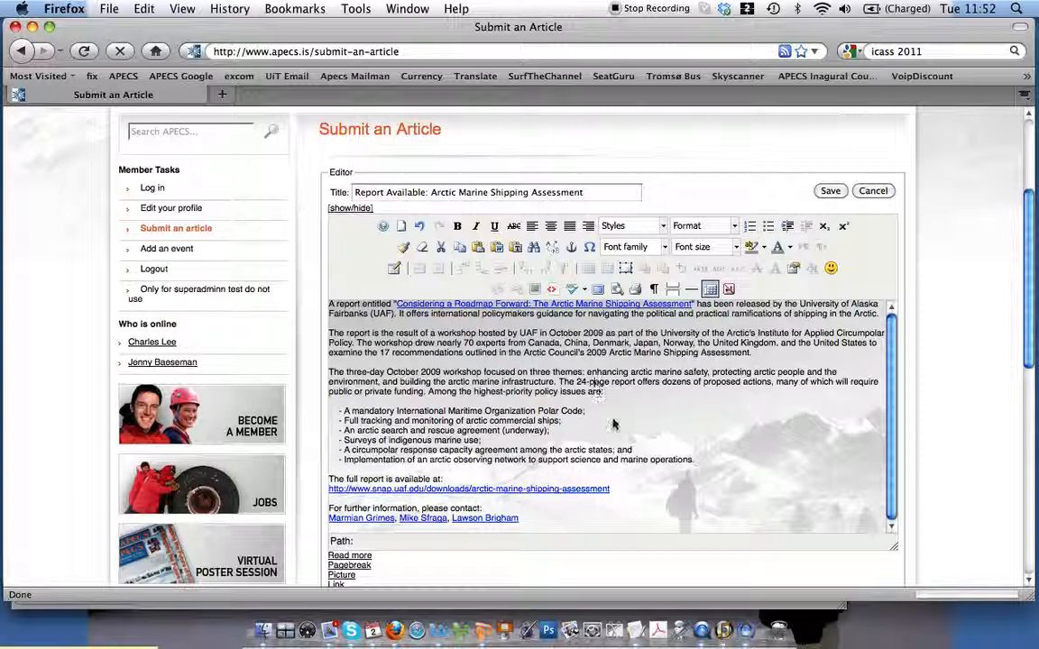
pyautogui.moveTo(612, 493); pyautogui.dragTo(328, 494)
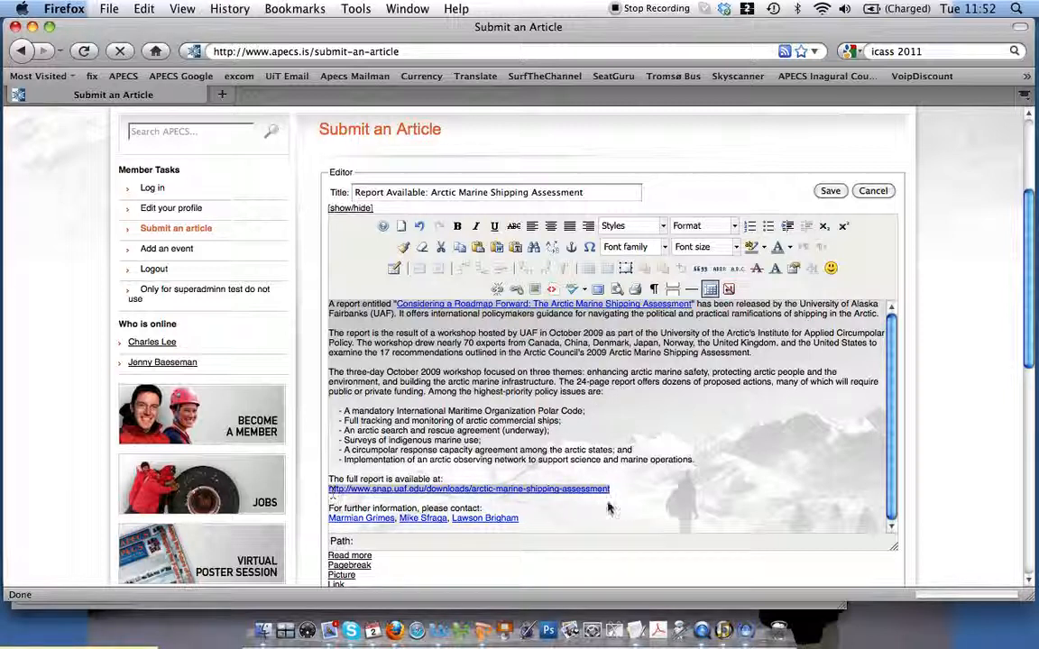
pyautogui.click(704, 431)
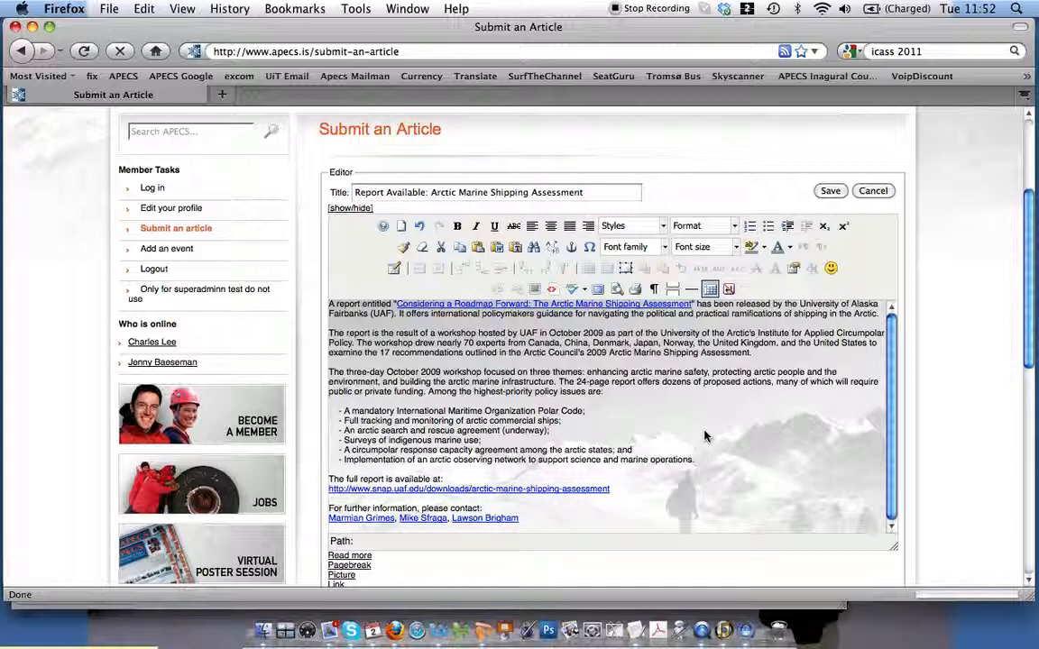
pyautogui.click(222, 96)
pyautogui.press('super+v')
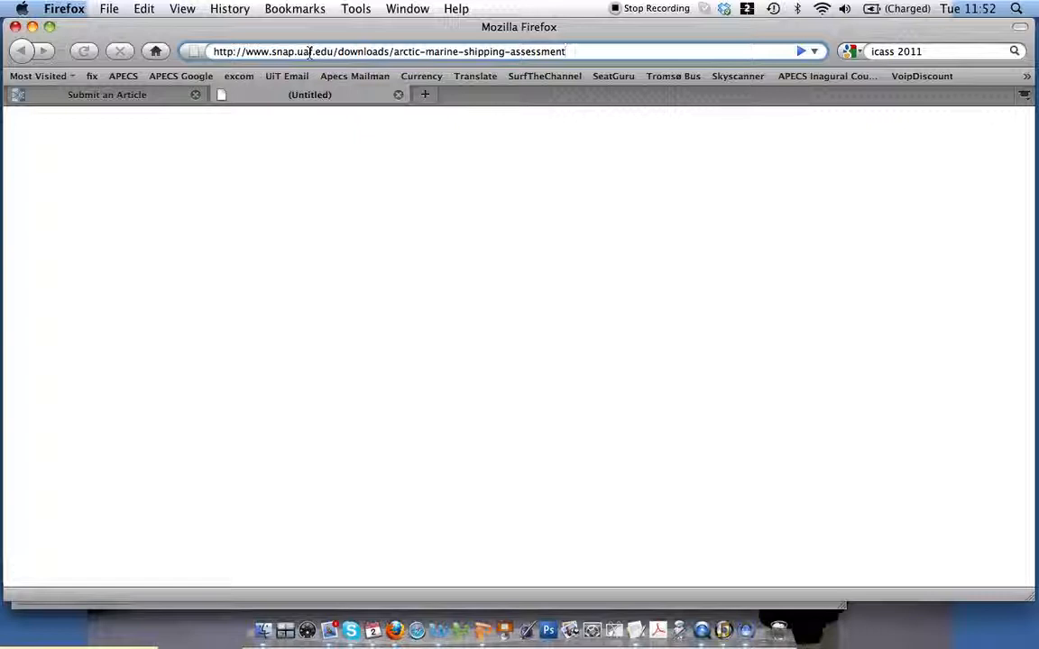
pyautogui.press('Return')
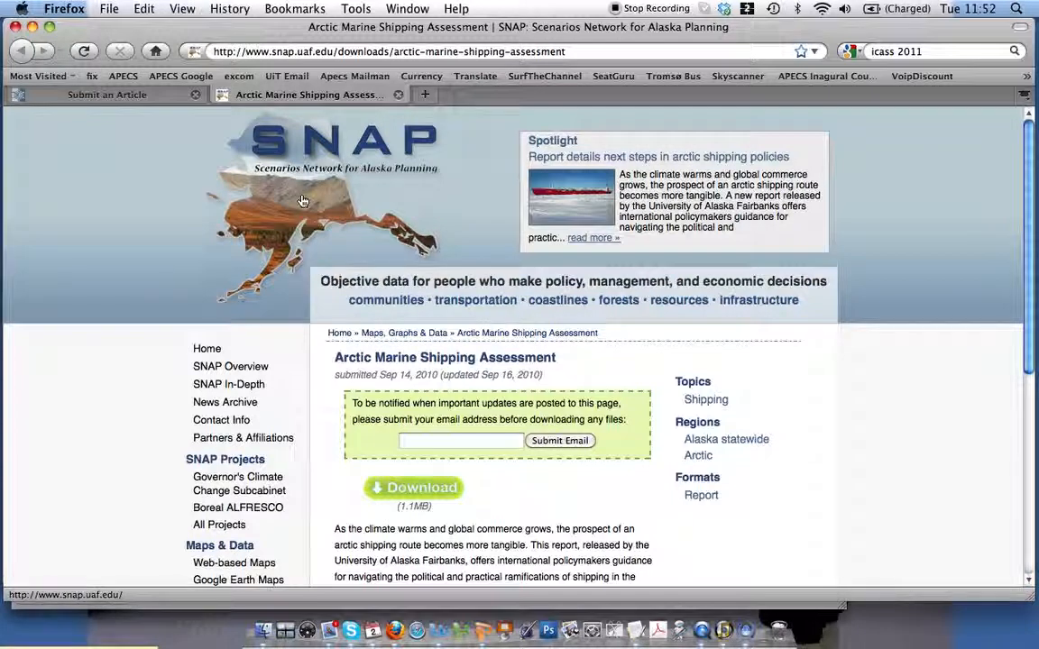
# Copy the SNAP logo's image location and return to the Submit an Article tab
pyautogui.rightClick(303, 200)
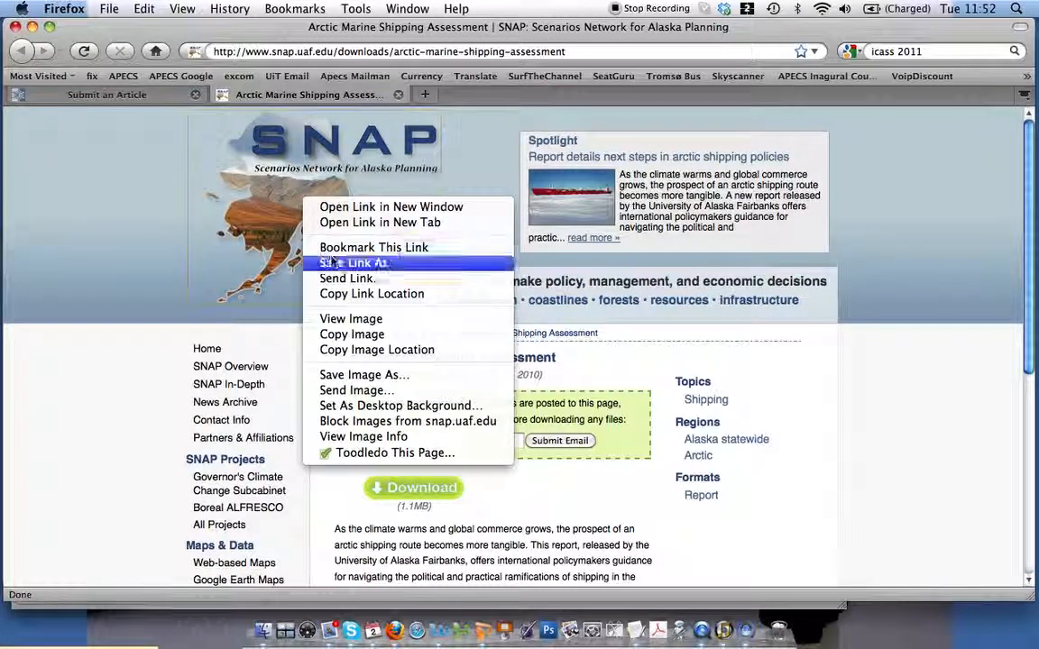
pyautogui.click(348, 350)
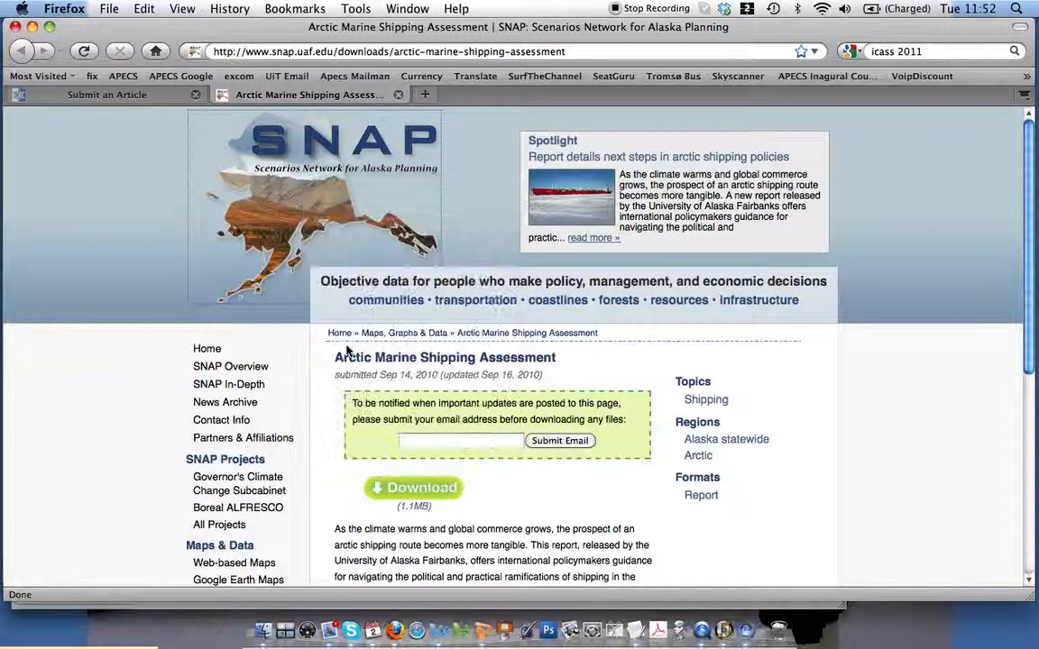
pyautogui.click(149, 95)
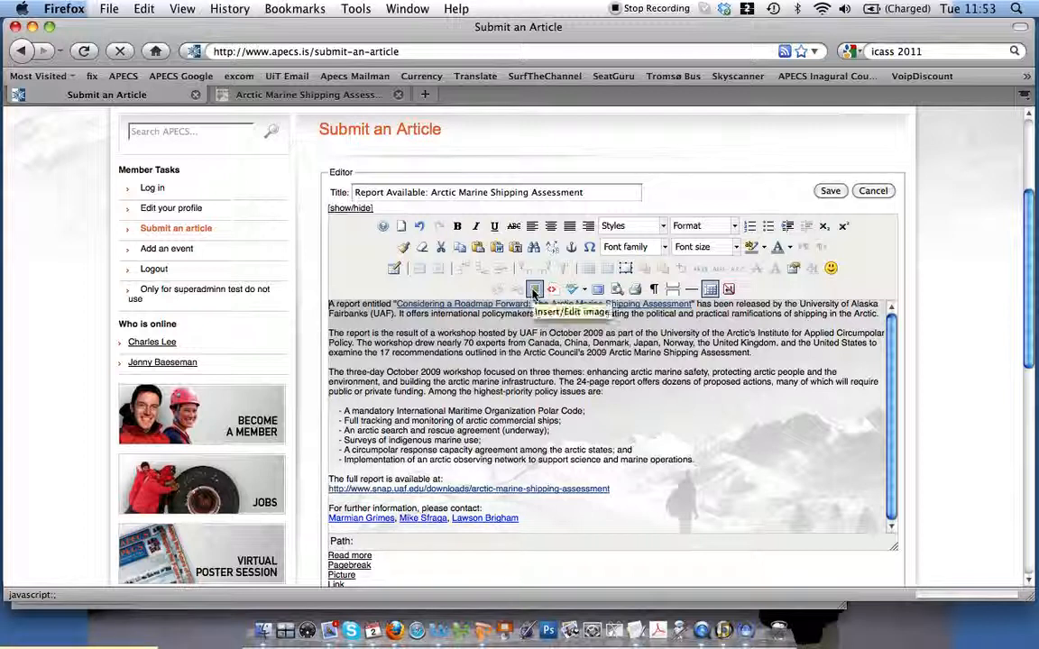
# Insert the SNAP logo from the pasted URL with alt text 'SNAP', right-aligned, width 100
pyautogui.click(533, 290)
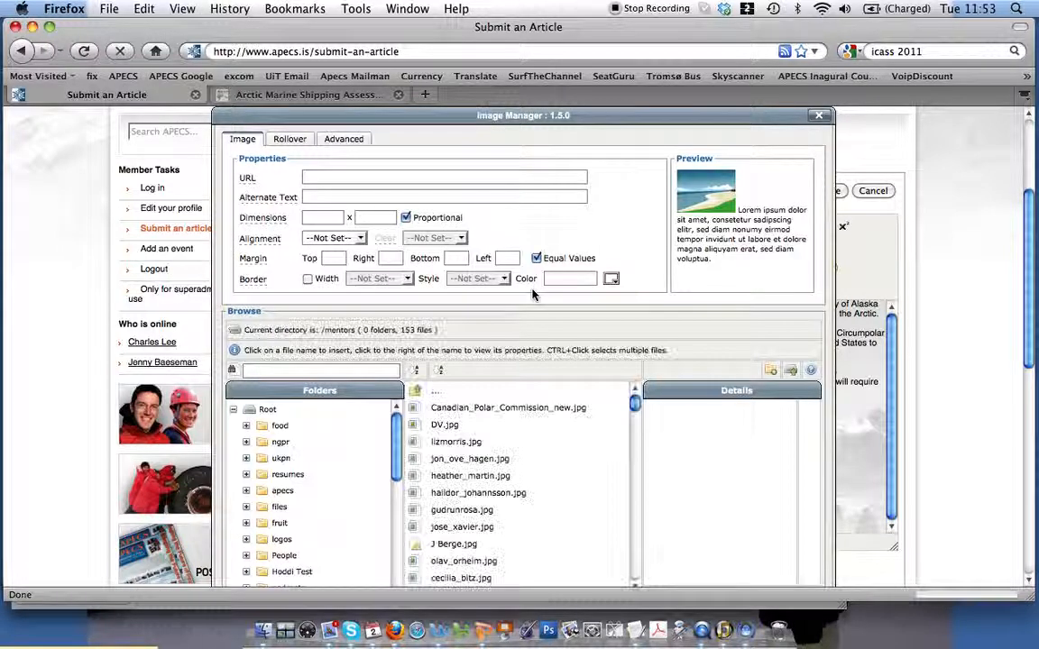
pyautogui.click(495, 179)
pyautogui.write('http://www.snap.uaf.edu/sites/all/themes/snap/media/snap_logo.jpg')
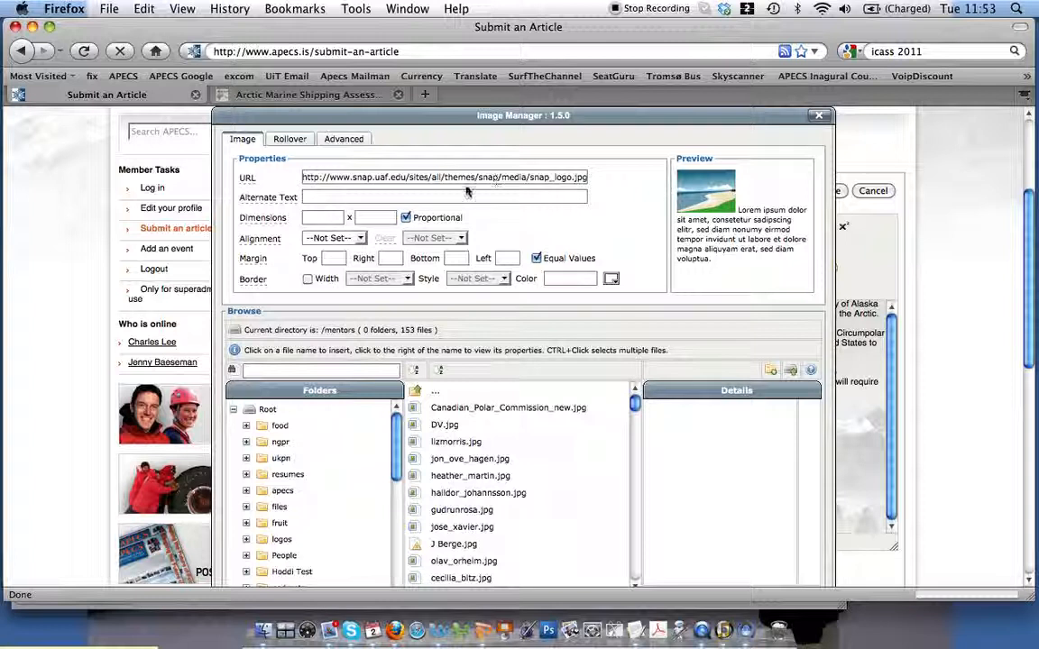
pyautogui.click(403, 198)
pyautogui.write('SNAP lo')
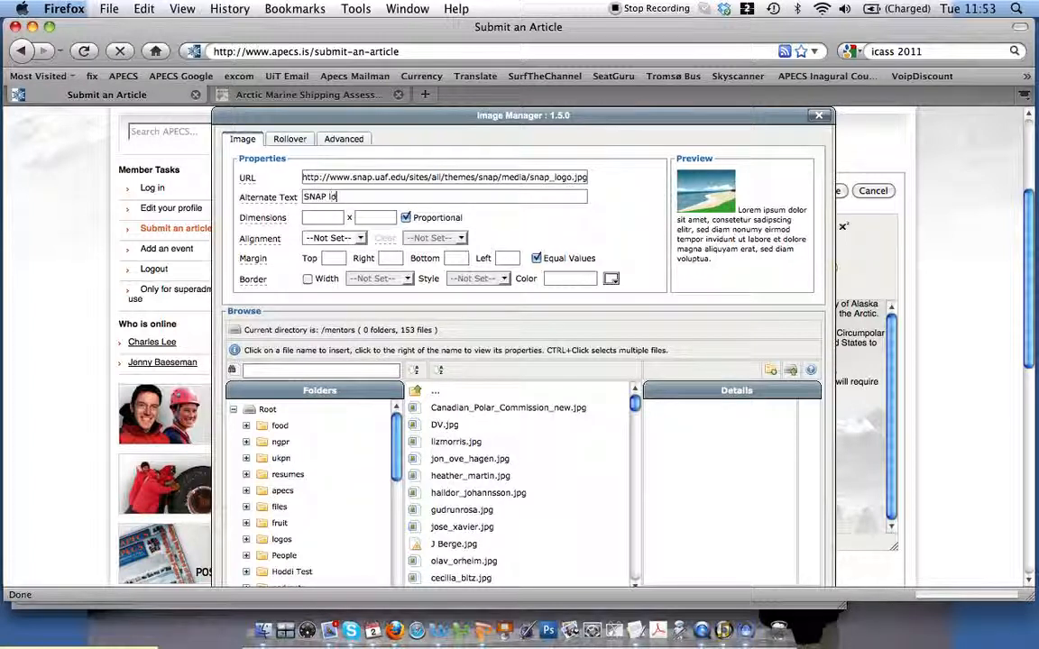
pyautogui.click(331, 238)
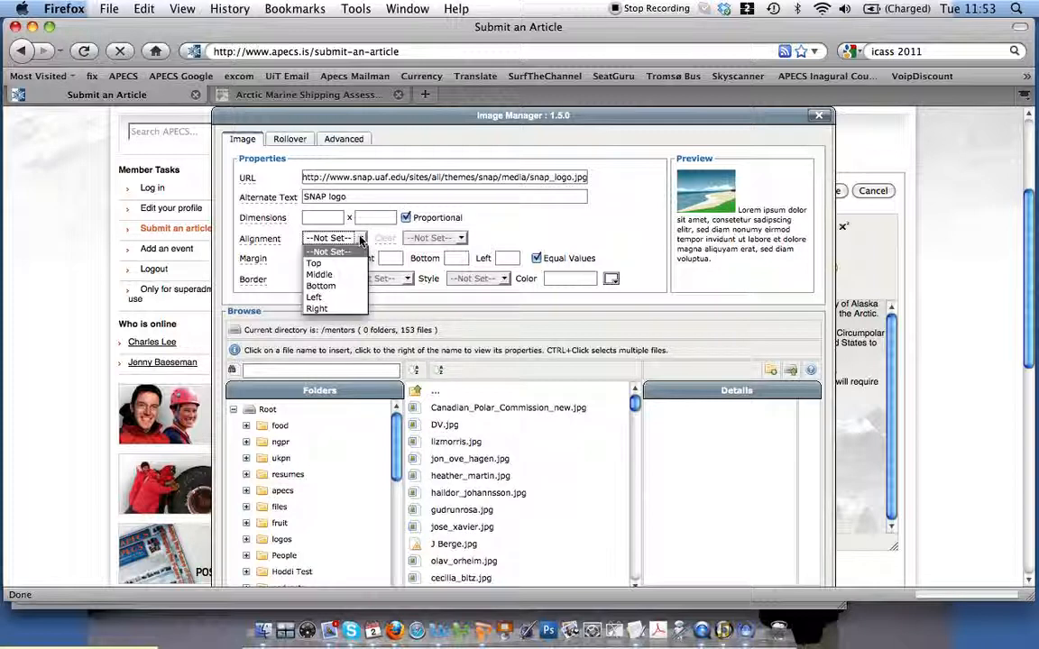
pyautogui.click(350, 309)
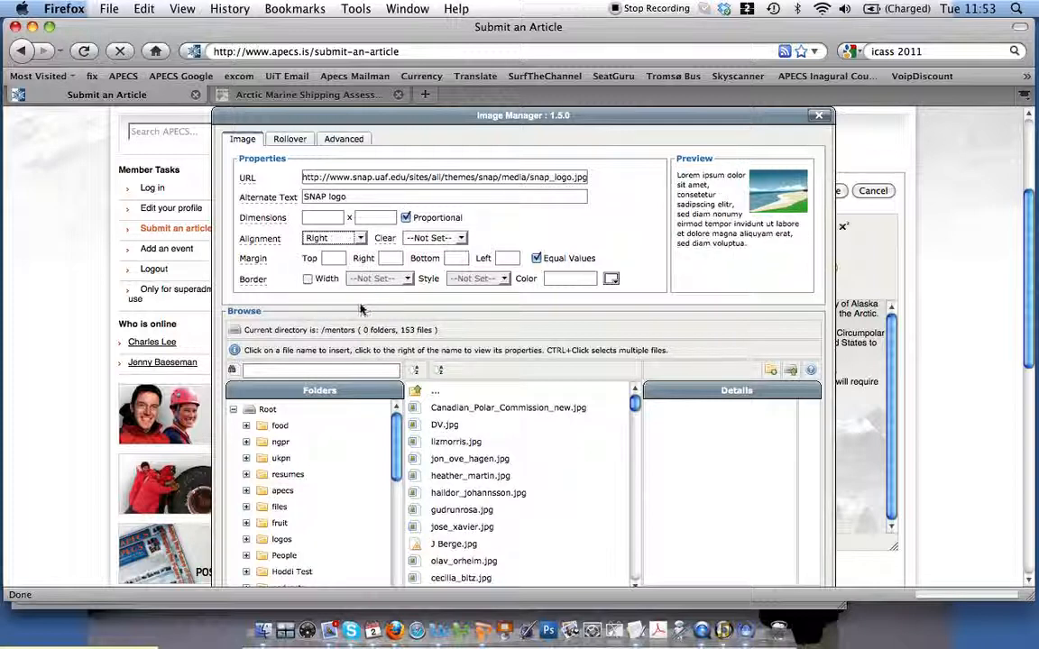
pyautogui.click(334, 221)
pyautogui.write('100')
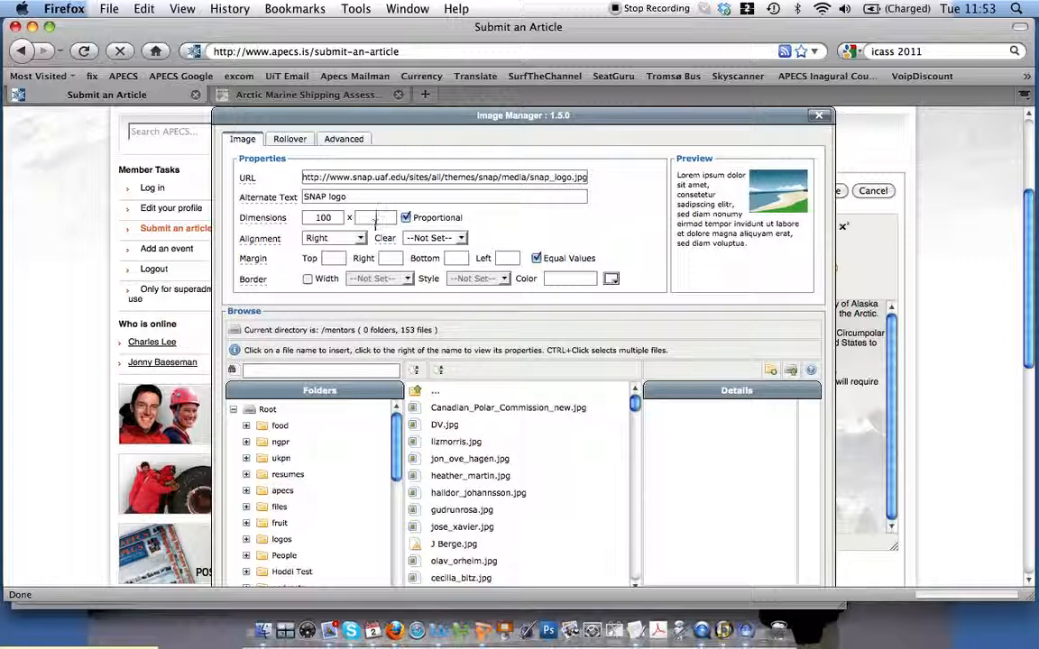
pyautogui.scroll(-5, 740, 360)
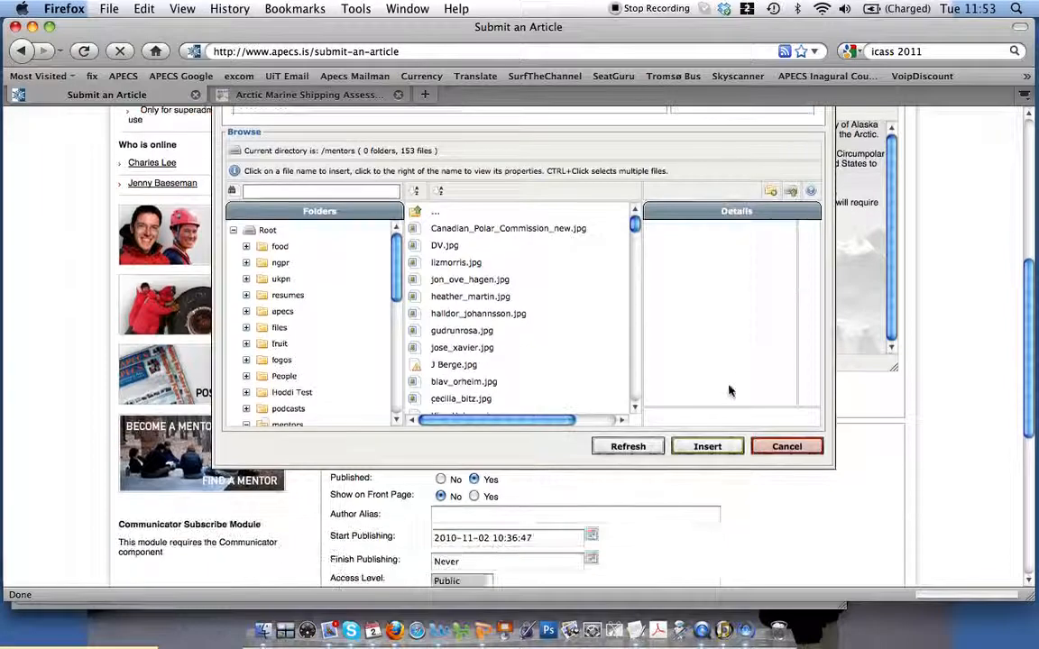
pyautogui.click(707, 446)
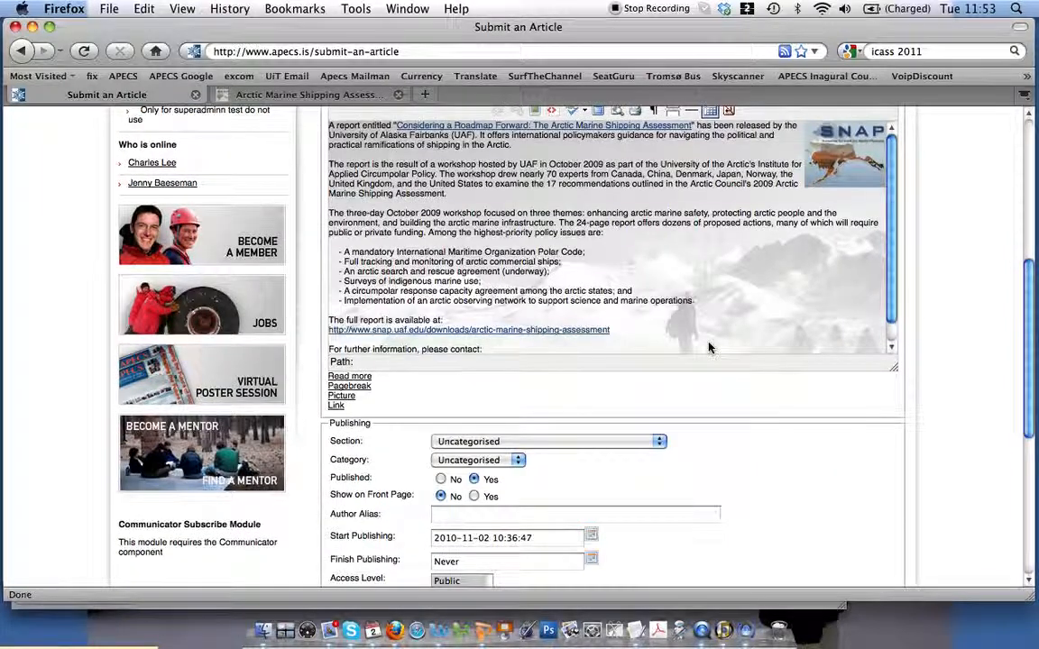
# Enlarge the inserted SNAP logo by dragging its corner handle
pyautogui.click(820, 149)
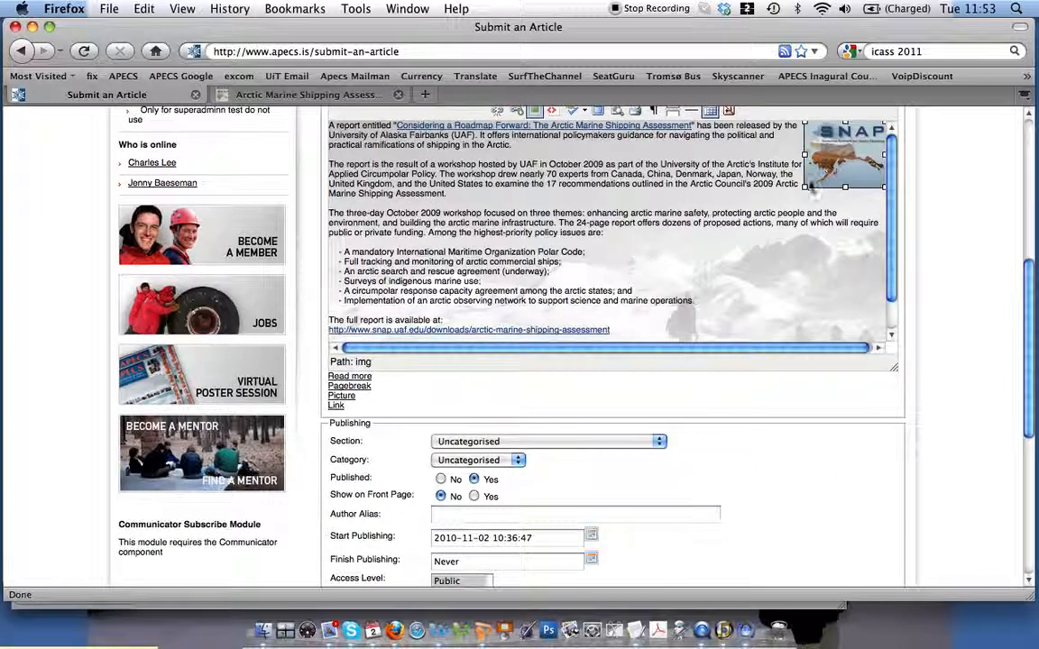
pyautogui.moveTo(804, 186); pyautogui.dragTo(781, 209)
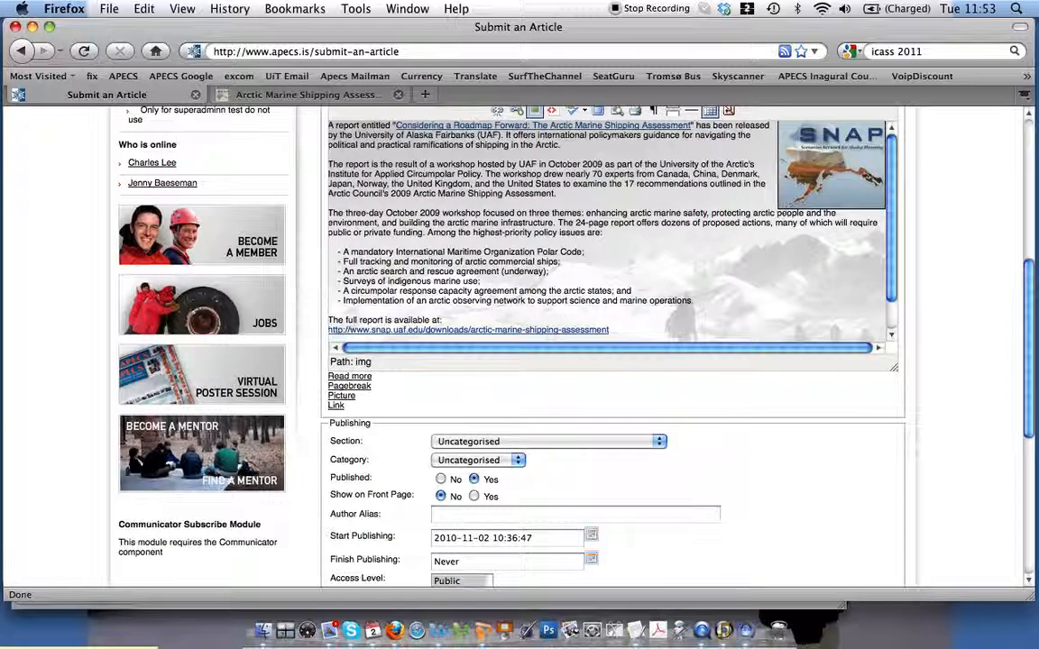
pyautogui.click(740, 245)
pyautogui.scroll(-2, 741, 245)
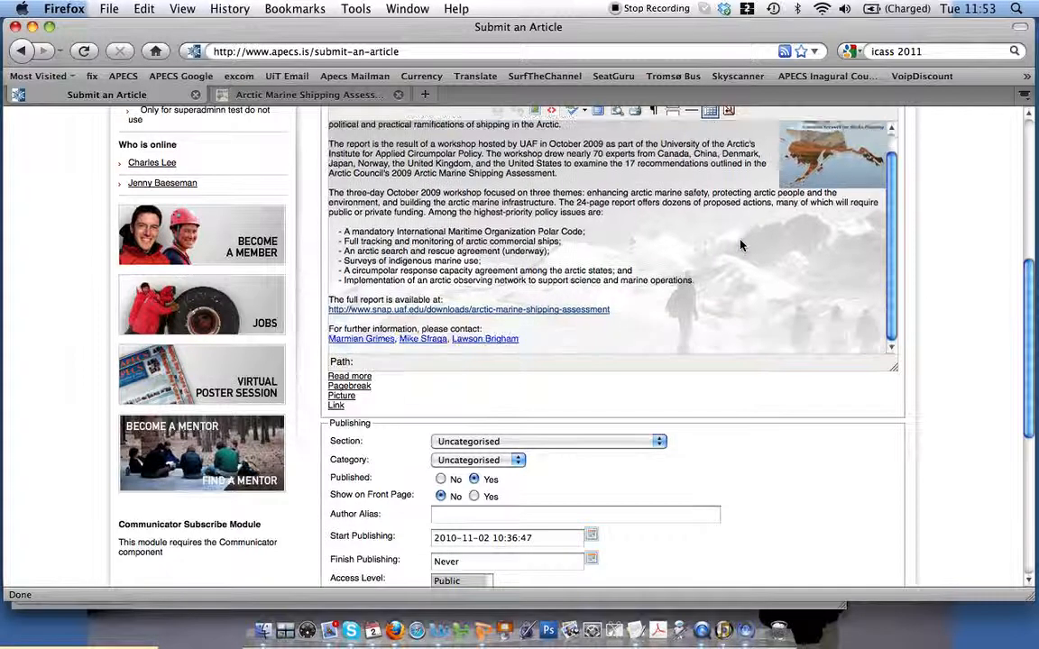
pyautogui.scroll(2, 740, 246)
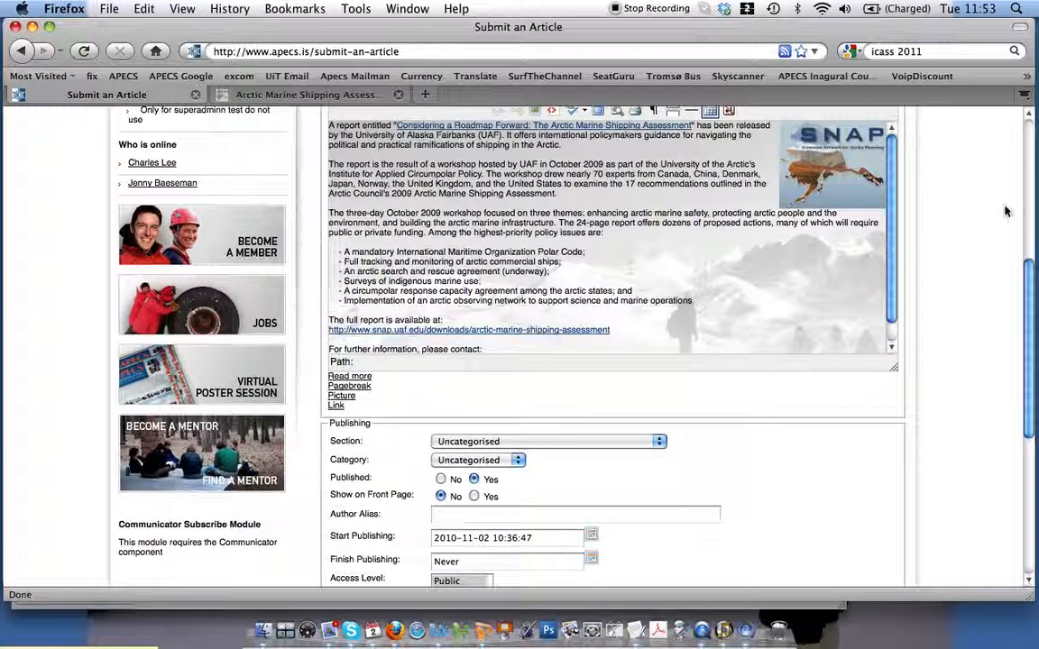
pyautogui.scroll(-1, 983, 206)
pyautogui.scroll(-10, 984, 207)
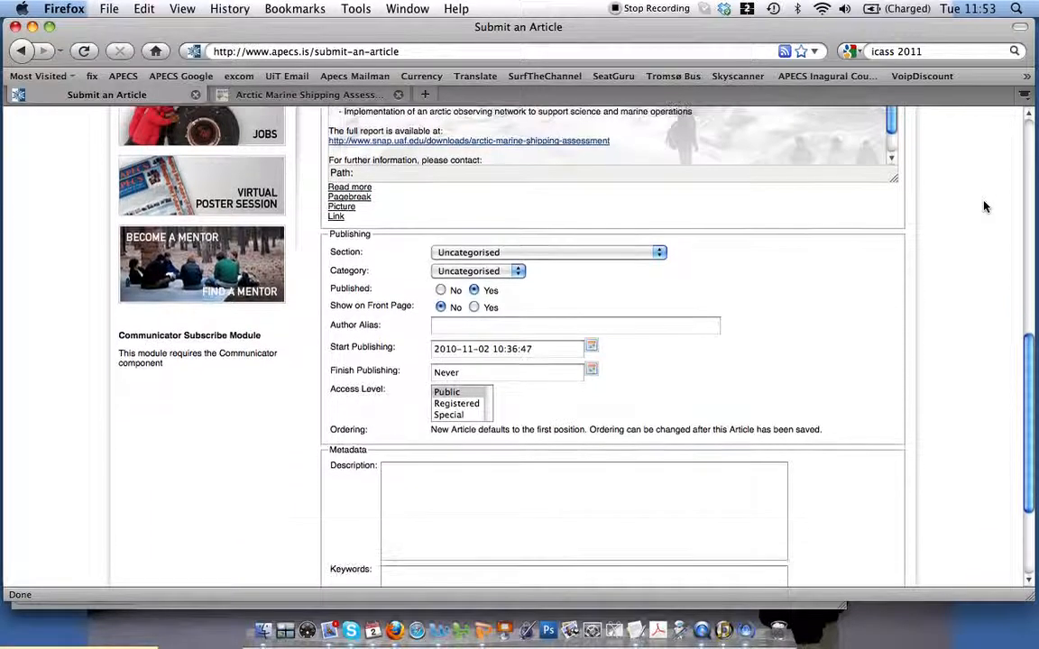
pyautogui.scroll(-1, 983, 206)
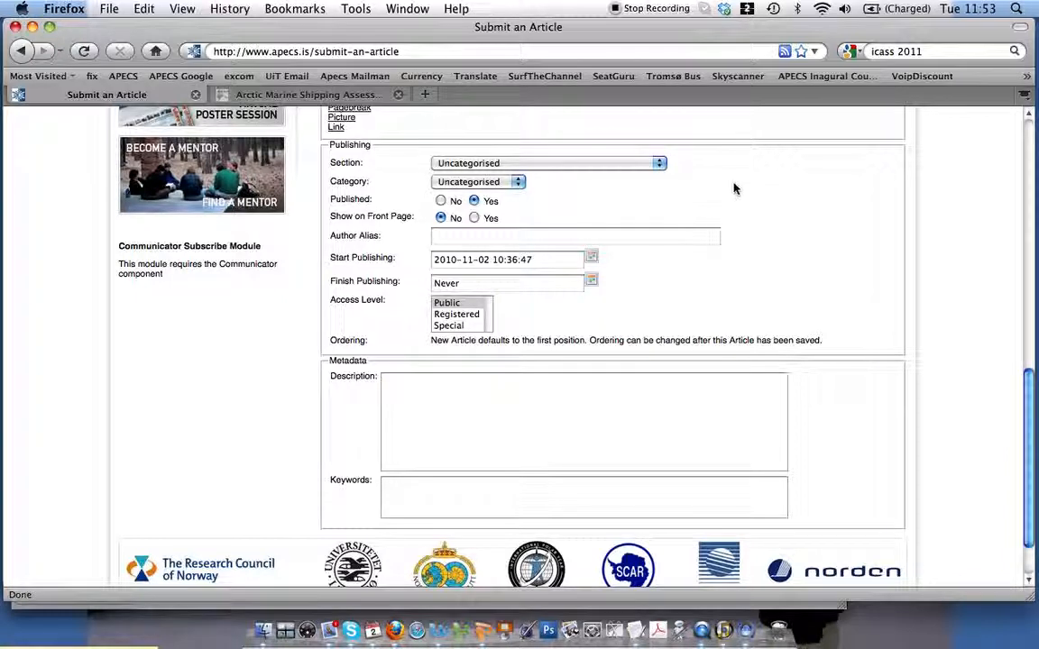
# Set Section to News, Category to Polar News, Show on Front Page on, and author alias 'Arctic Info,'
pyautogui.click(659, 164)
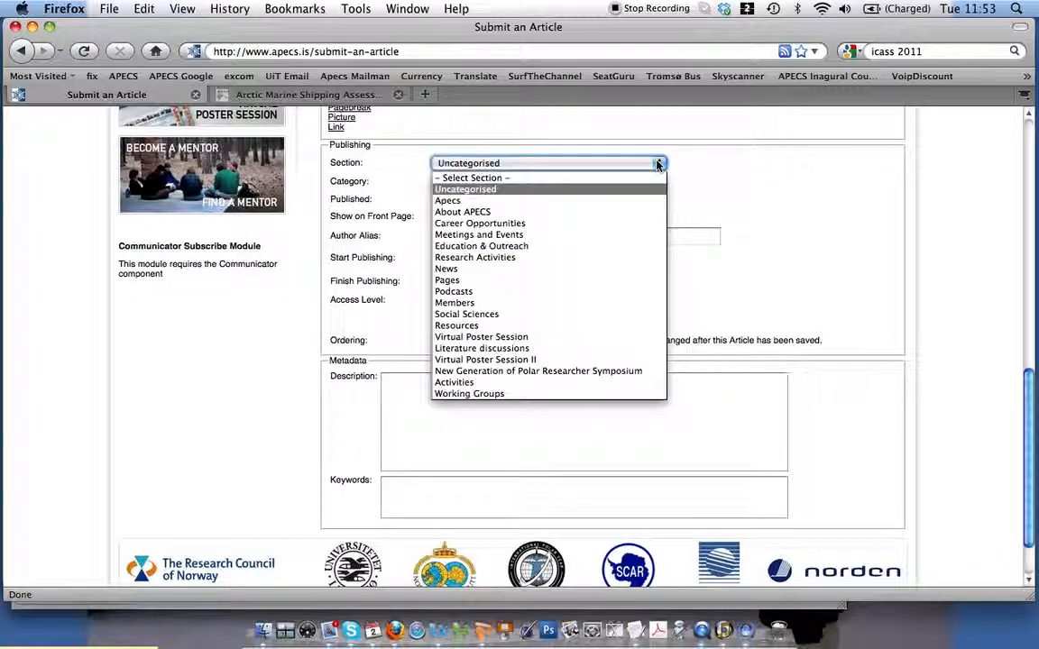
pyautogui.click(610, 269)
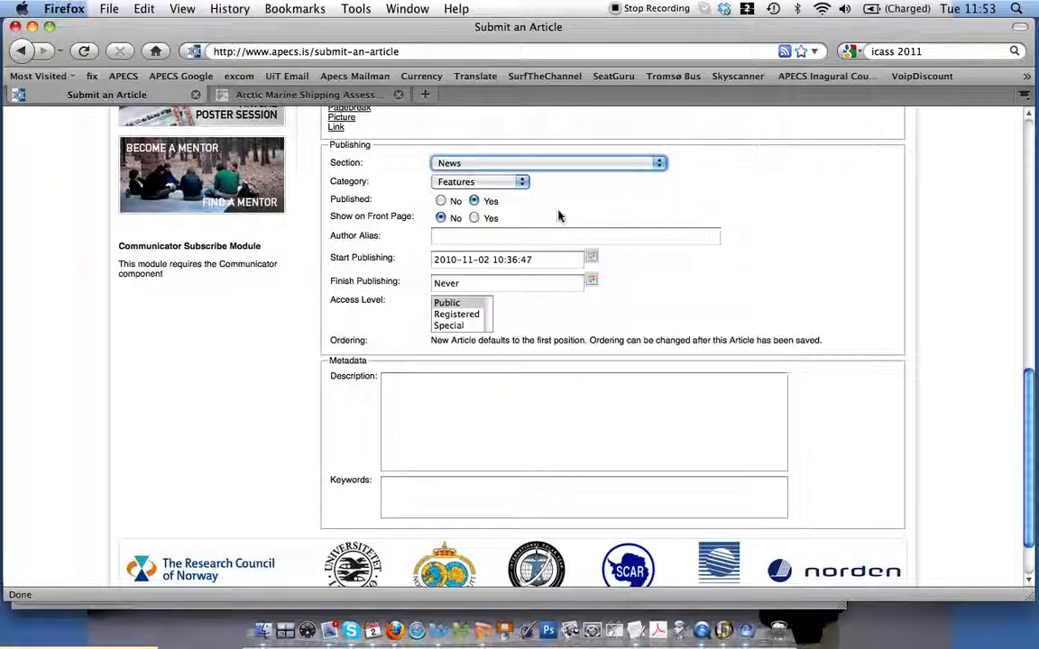
pyautogui.click(522, 183)
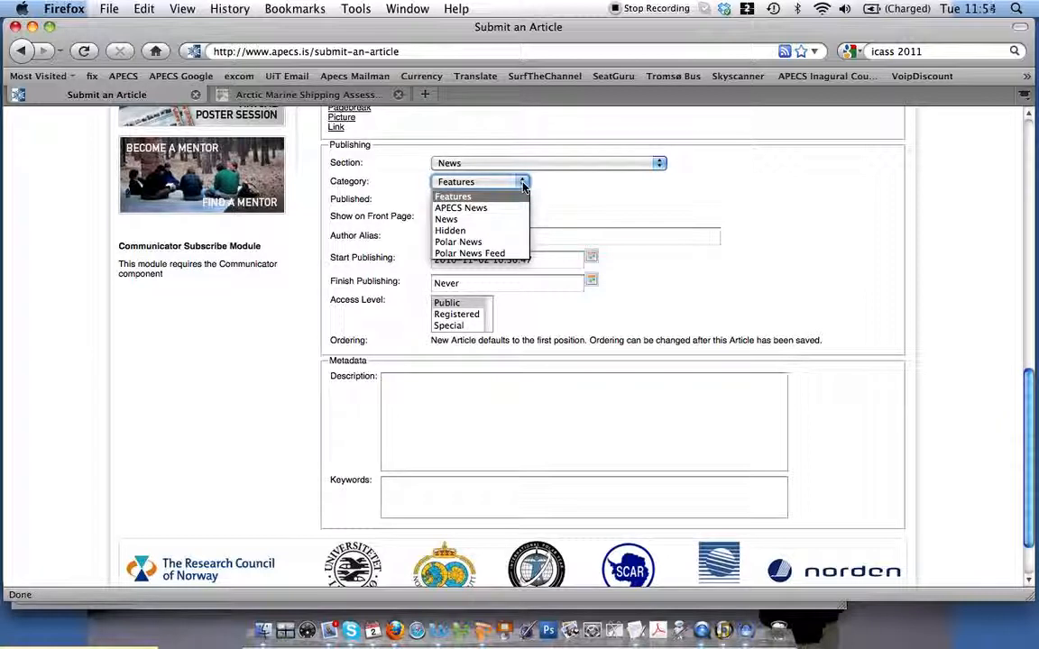
pyautogui.click(502, 244)
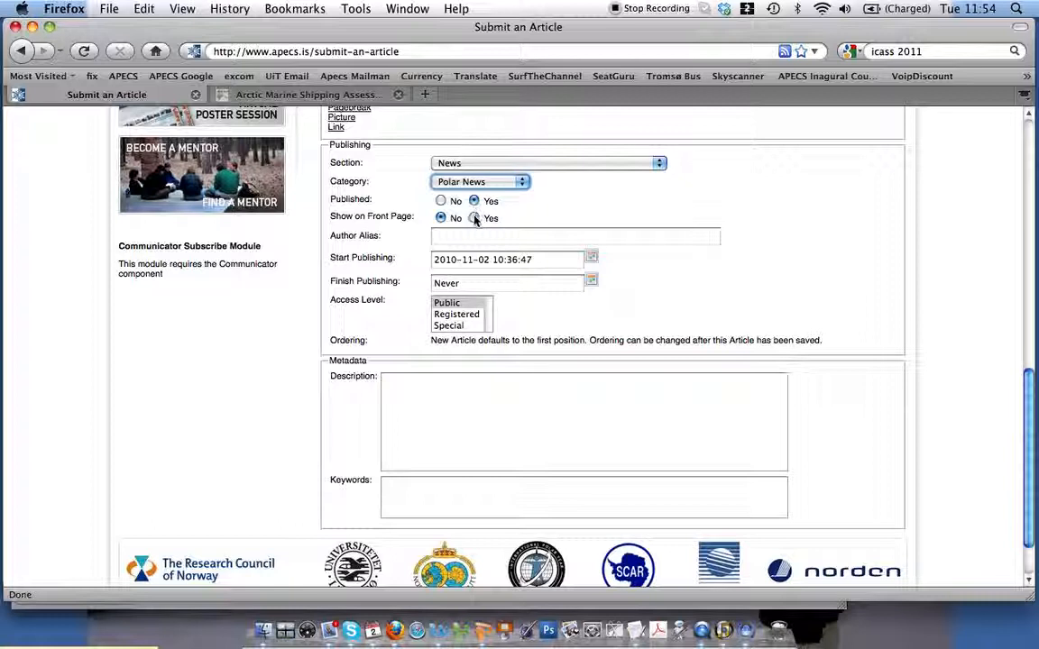
pyautogui.click(474, 218)
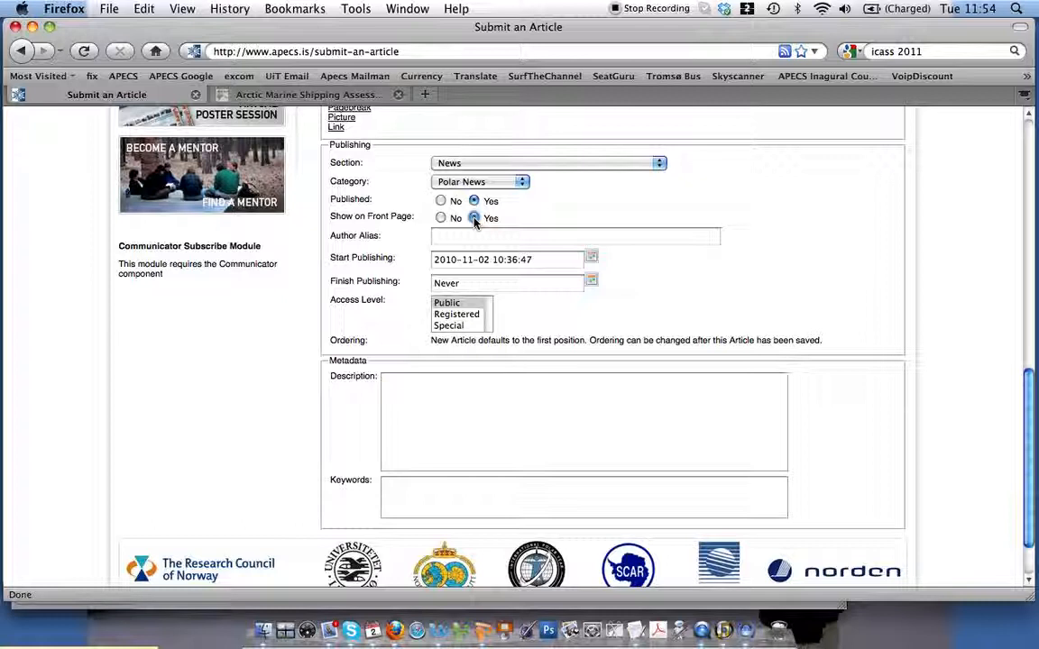
pyautogui.click(471, 237)
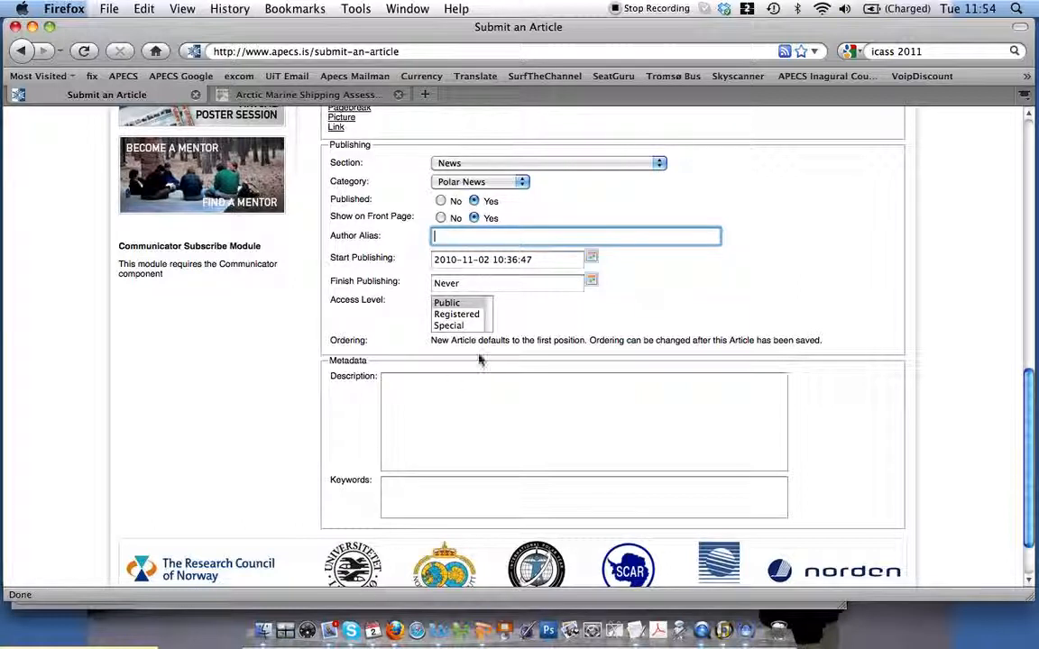
pyautogui.write('Arctic Info,')
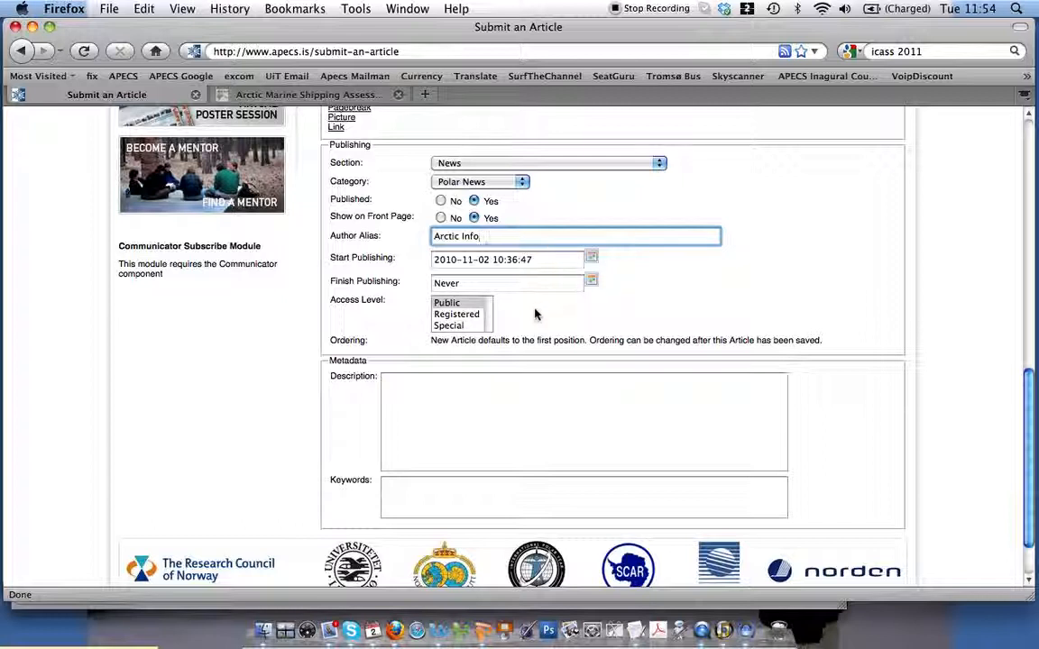
pyautogui.scroll(-3, 534, 313)
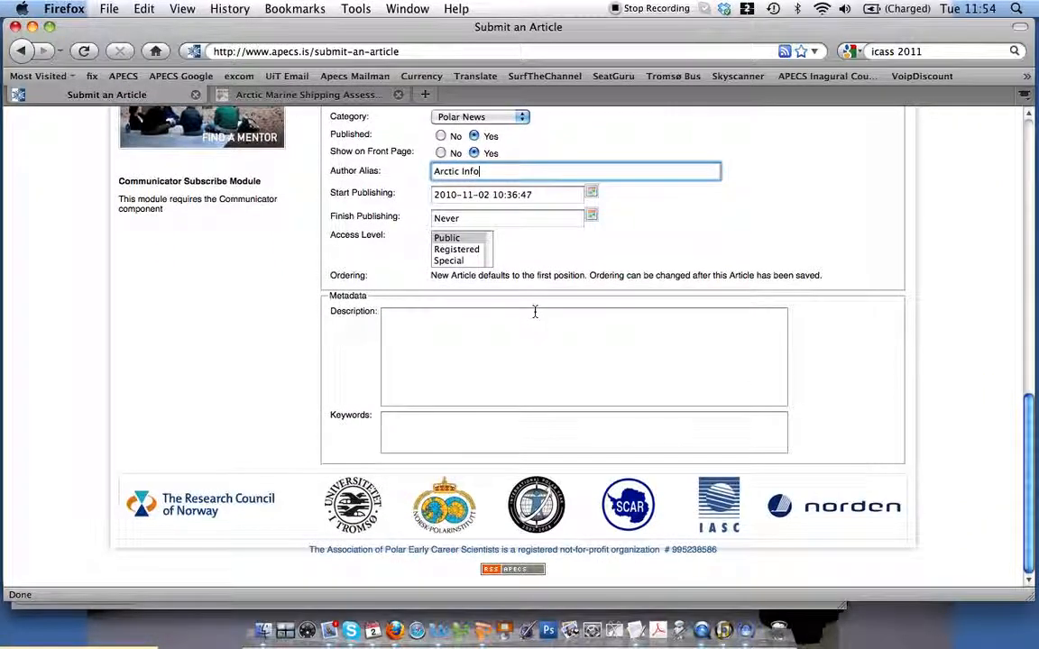
# Select the report text in TextEdit down to 'operations.', then return to Firefox
pyautogui.click(334, 613)
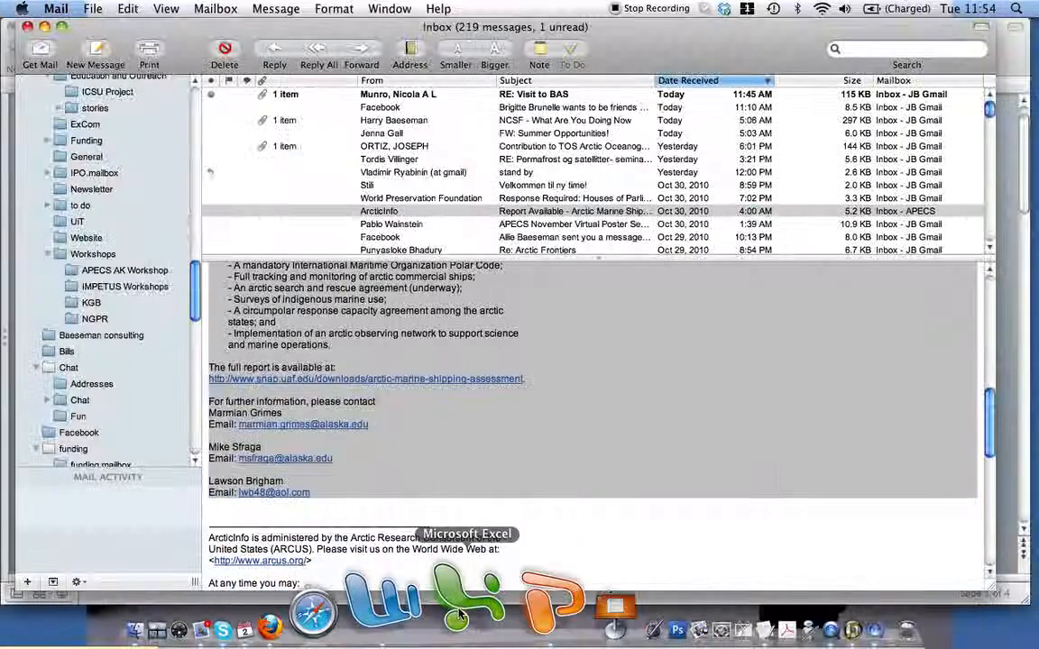
pyautogui.click(689, 611)
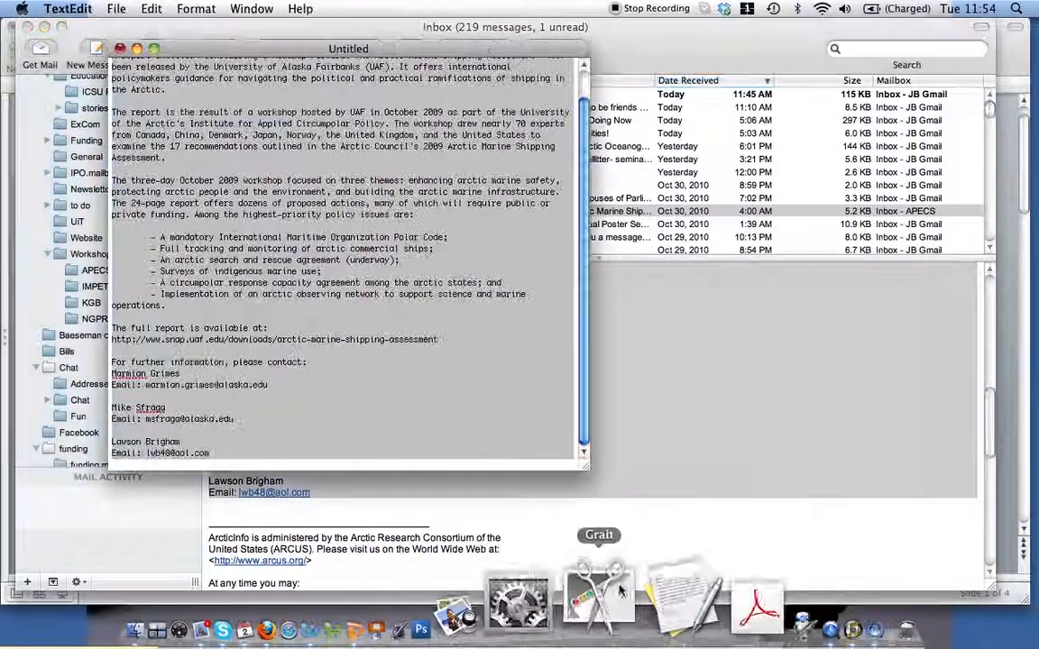
pyautogui.moveTo(494, 308); pyautogui.dragTo(92, 86)
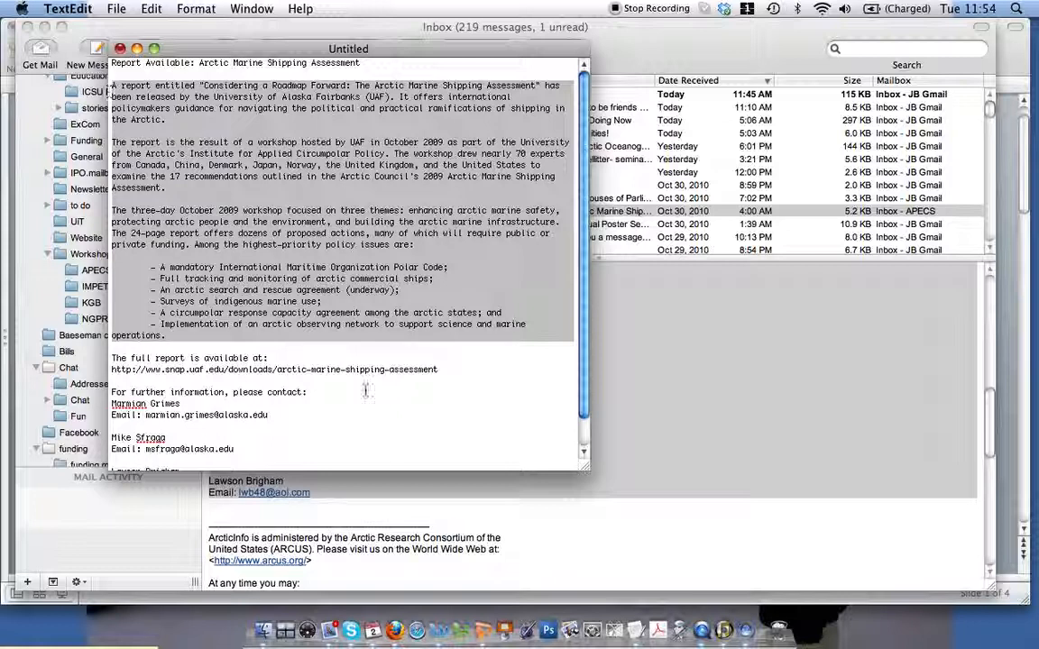
pyautogui.click(395, 624)
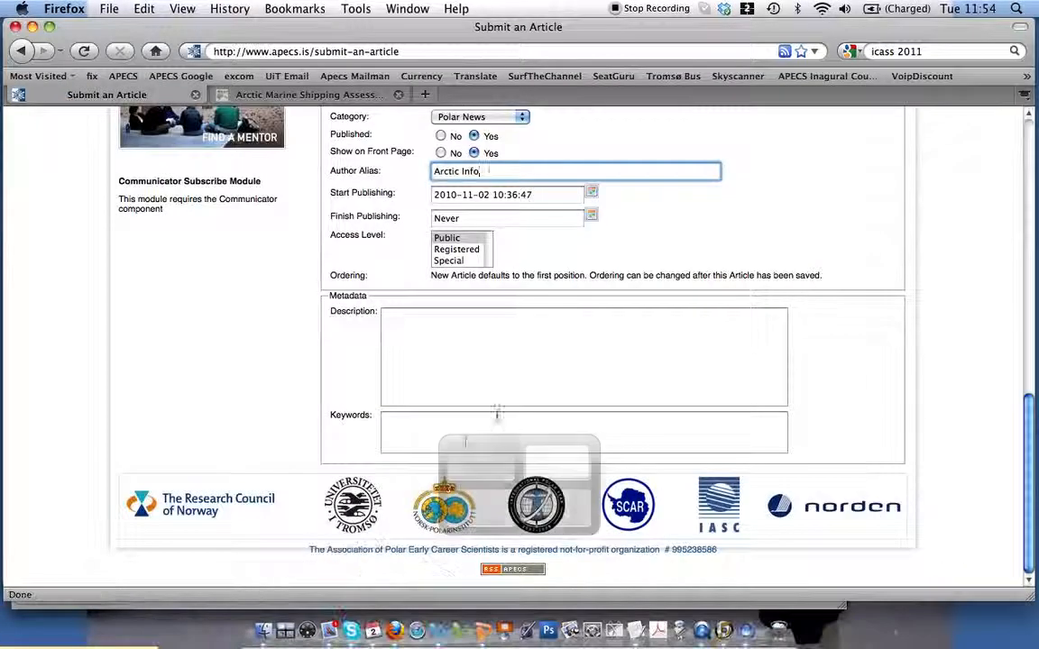
# Paste the report text as the Description and enter keywords 'arctic shipping assessment'
pyautogui.click(537, 373)
pyautogui.press('cmd+v')
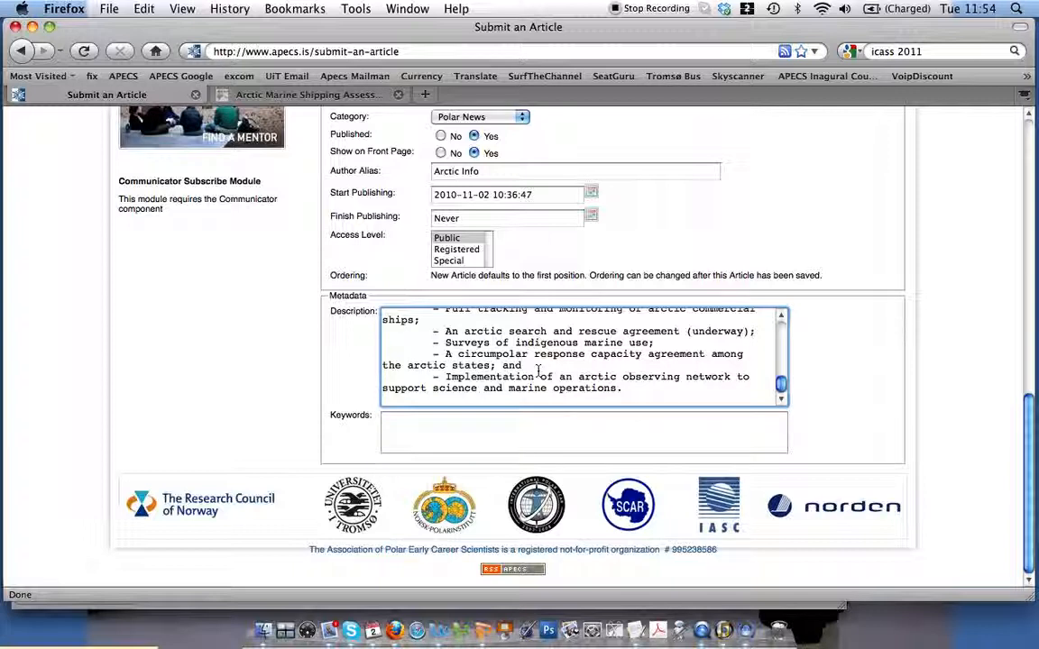
pyautogui.click(537, 436)
pyautogui.write('arctic ship')
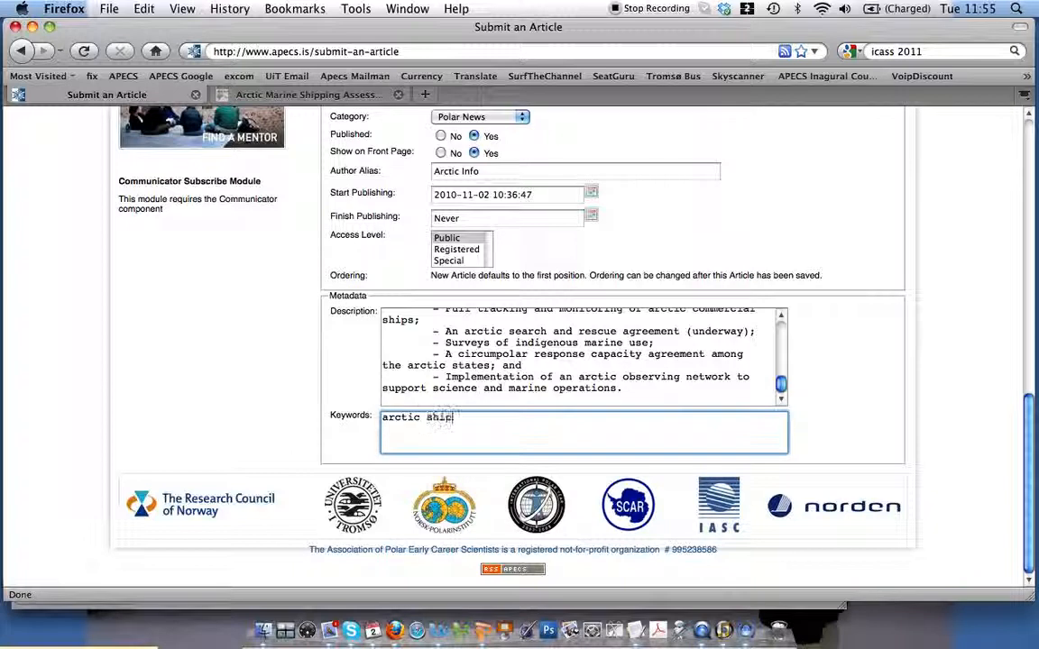
pyautogui.write('ping assessment')
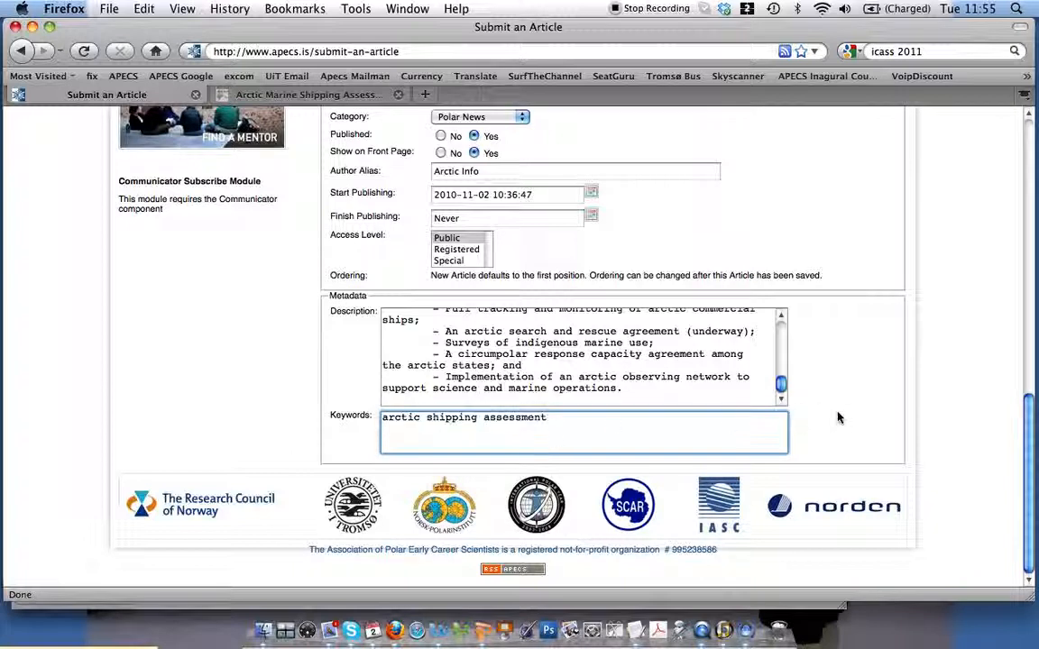
pyautogui.scroll(2, 838, 417)
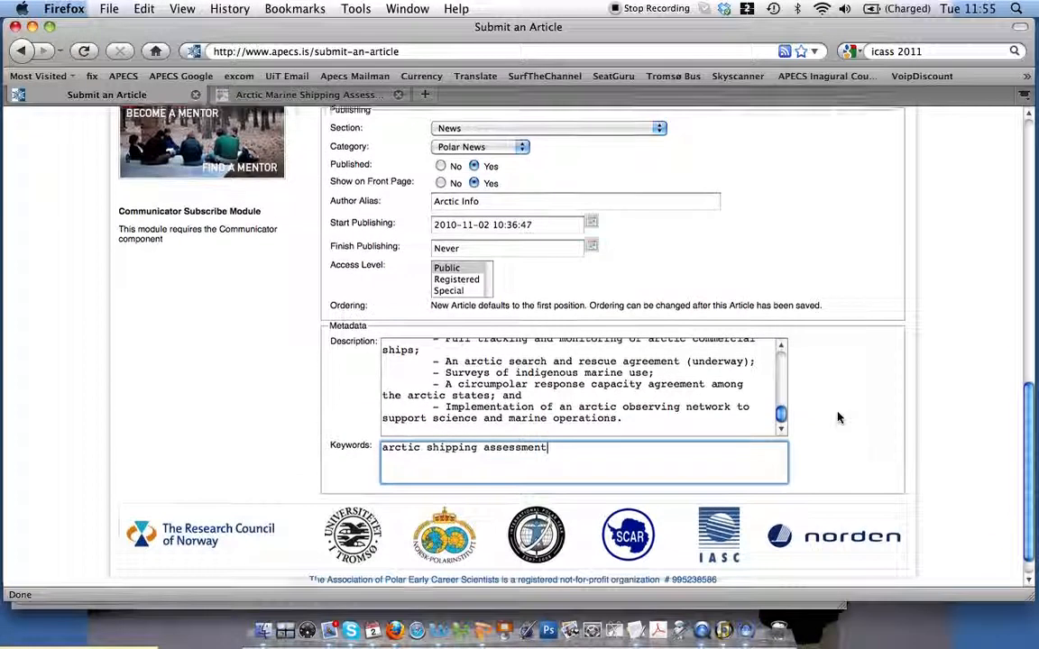
pyautogui.scroll(7, 837, 417)
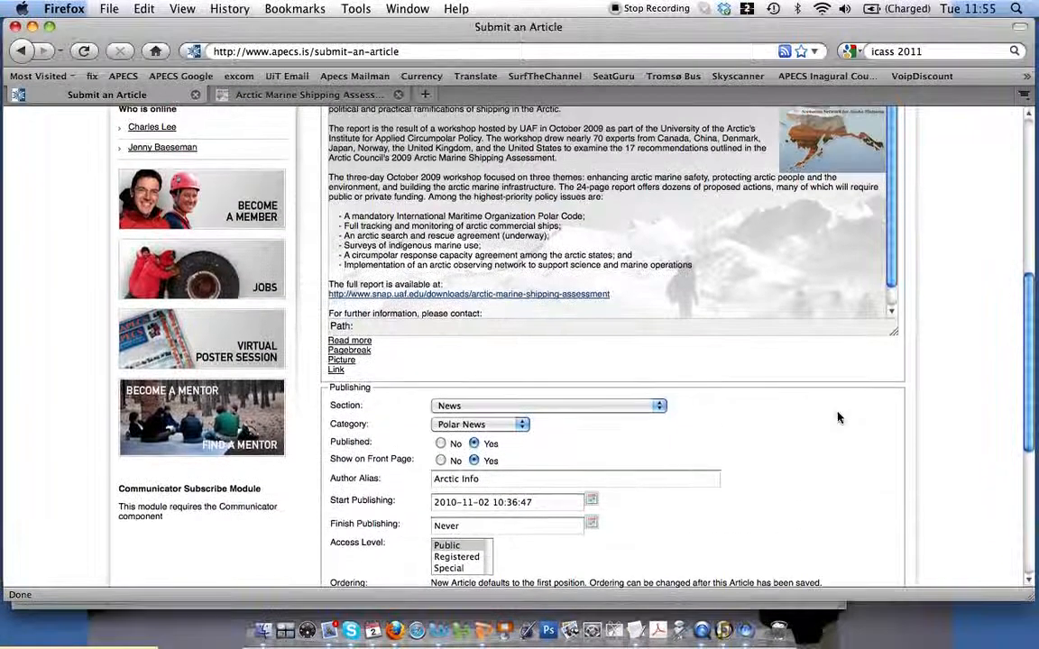
pyautogui.scroll(3, 838, 417)
pyautogui.scroll(5, 838, 418)
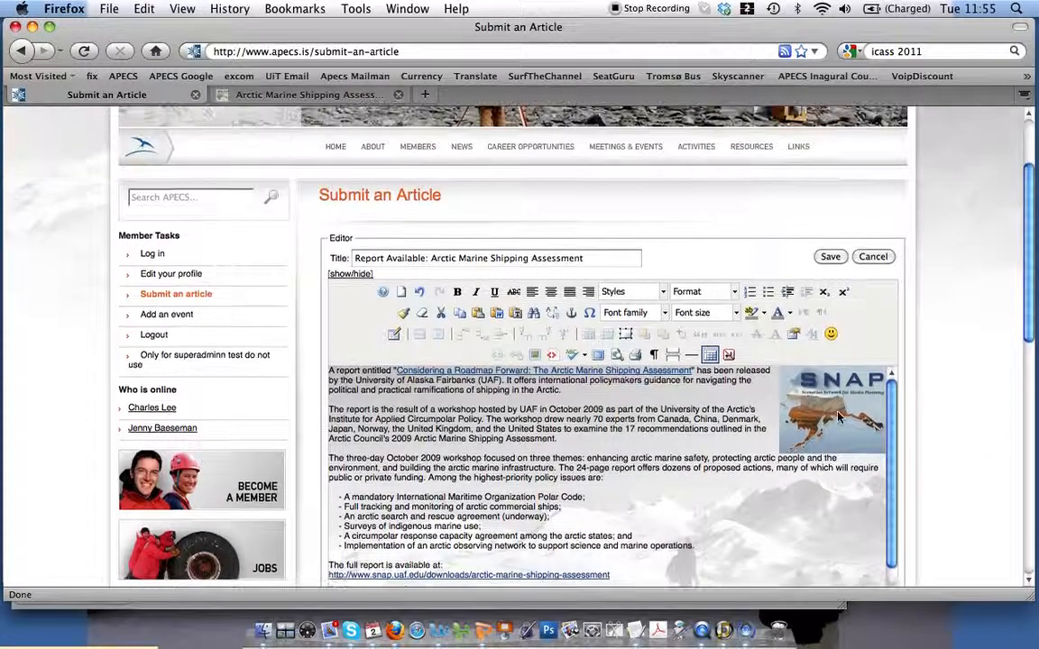
# Save the article and check it on the NEWS > Polar News page
pyautogui.click(828, 258)
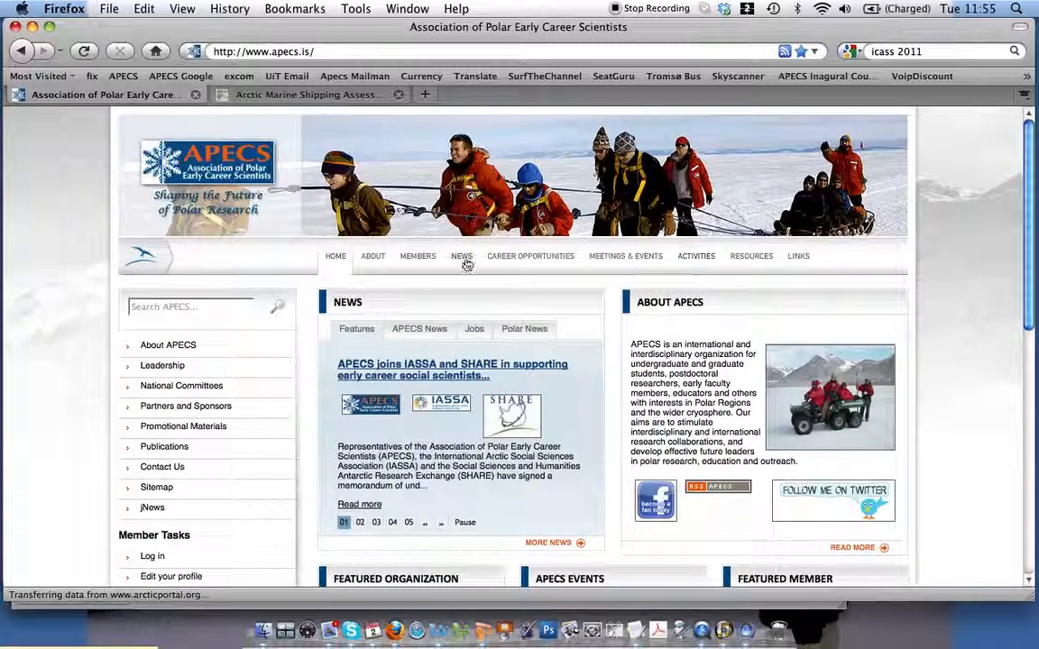
pyautogui.moveTo(465, 258)
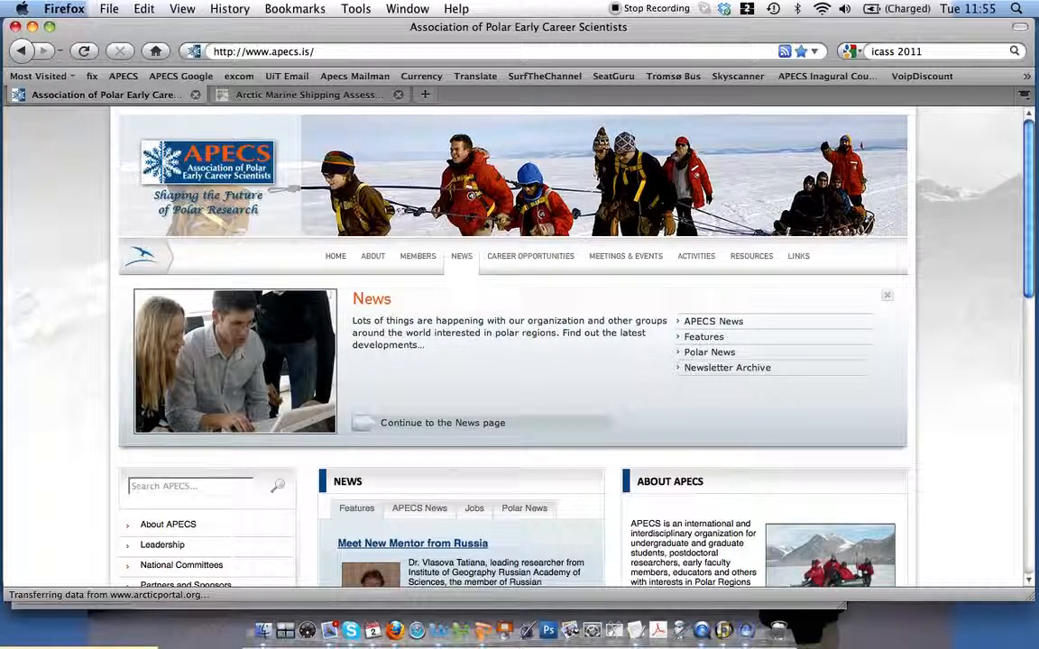
pyautogui.click(727, 353)
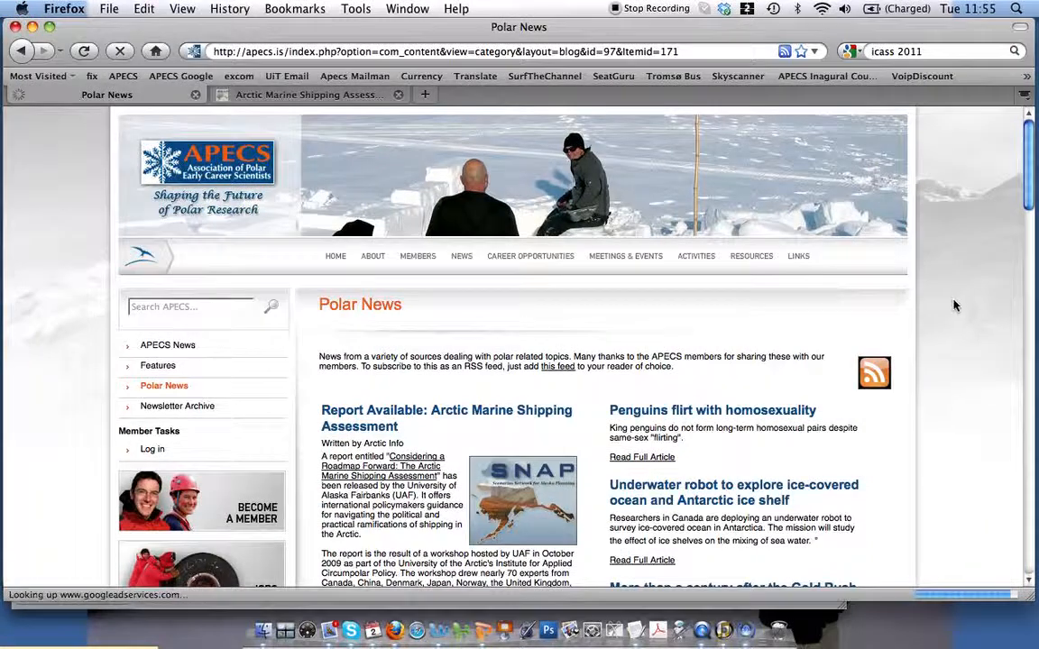
pyautogui.scroll(-5, 956, 304)
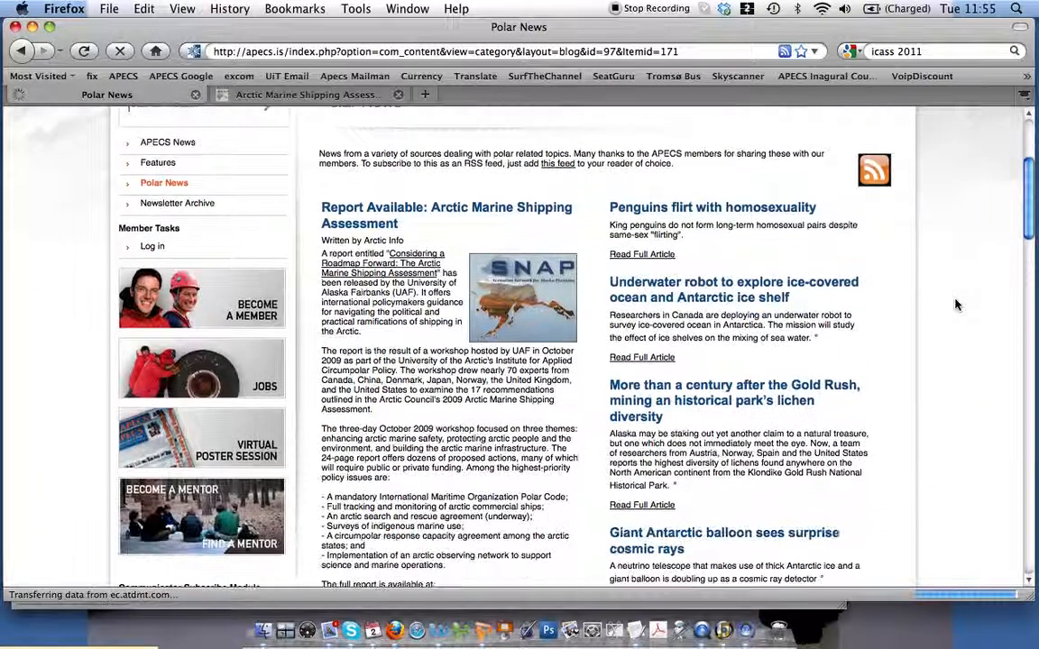
pyautogui.scroll(-2, 957, 305)
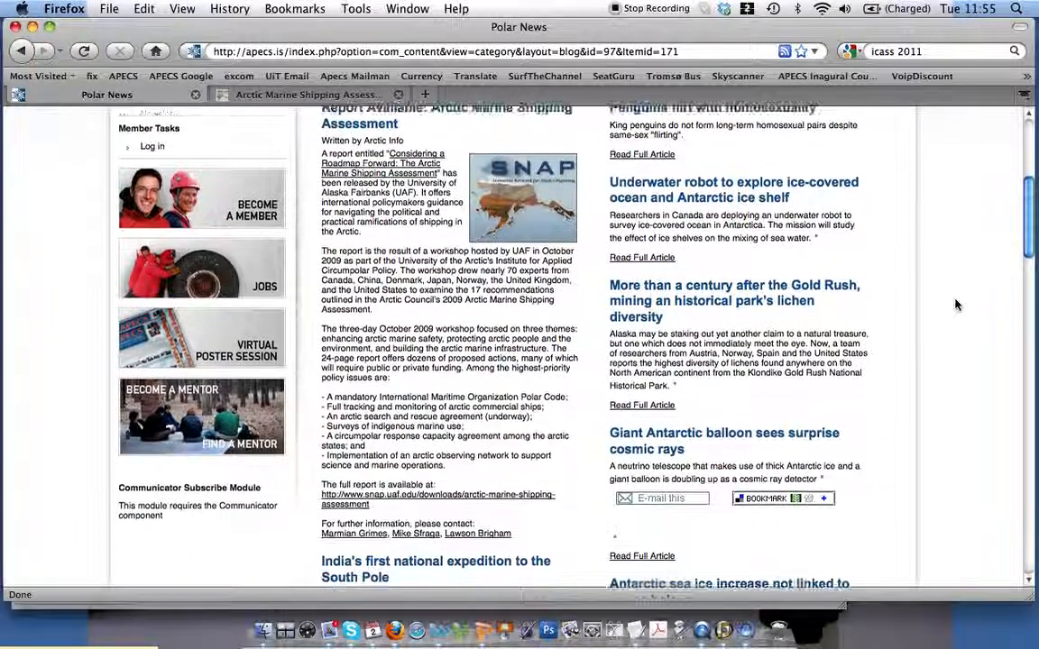
pyautogui.scroll(1, 957, 305)
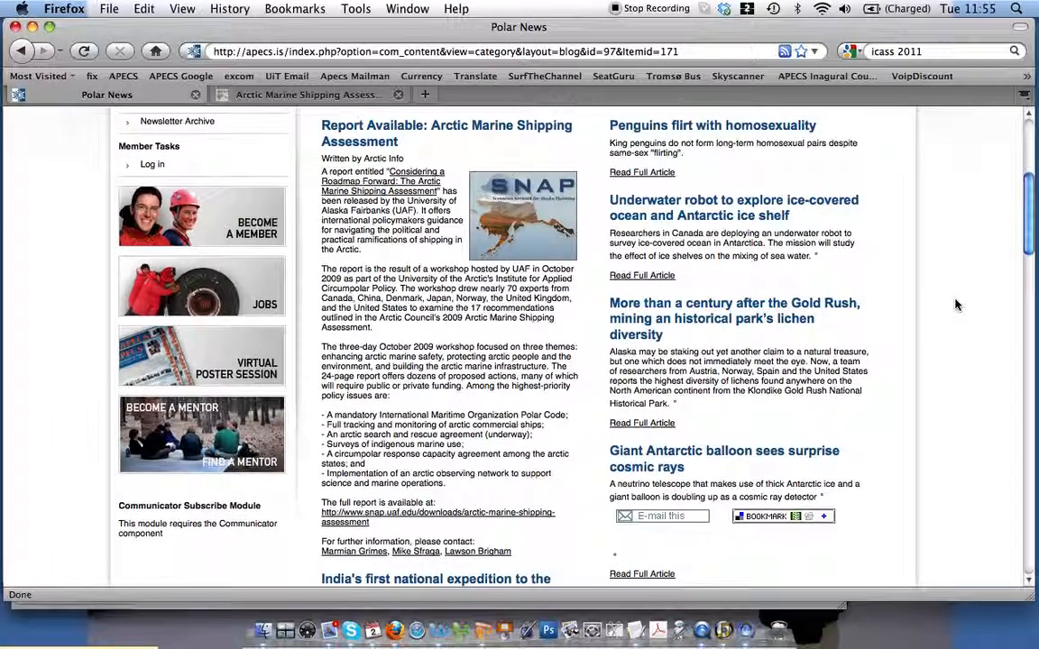
# Bring the Video Intro Slides deck forward in PowerPoint and scroll toward slide 2
pyautogui.click(481, 628)
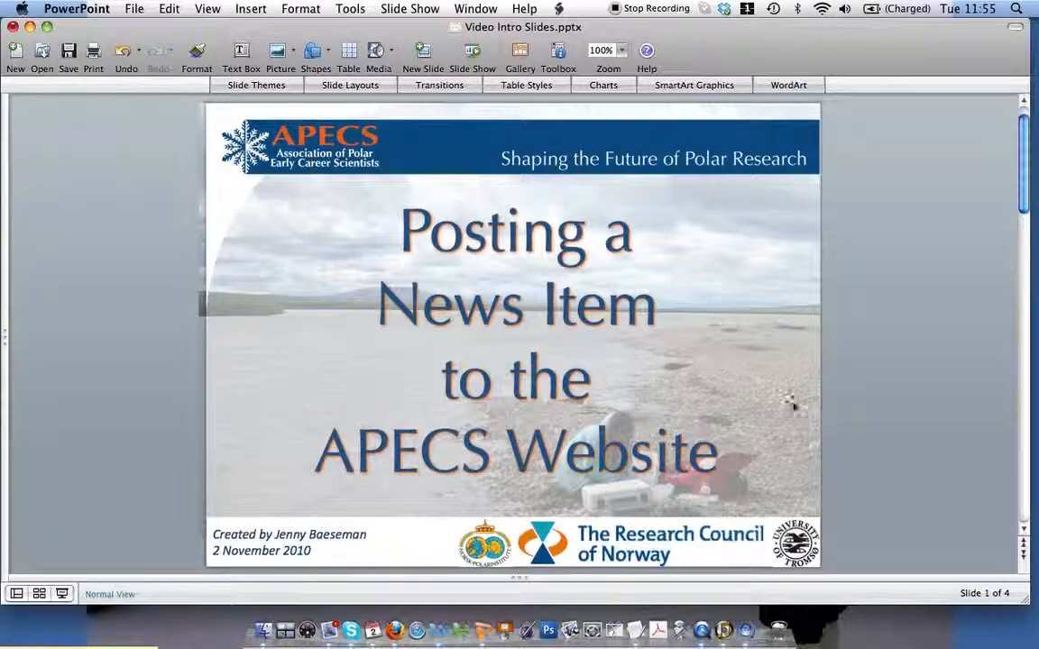
pyautogui.scroll(-1, 1023, 533)
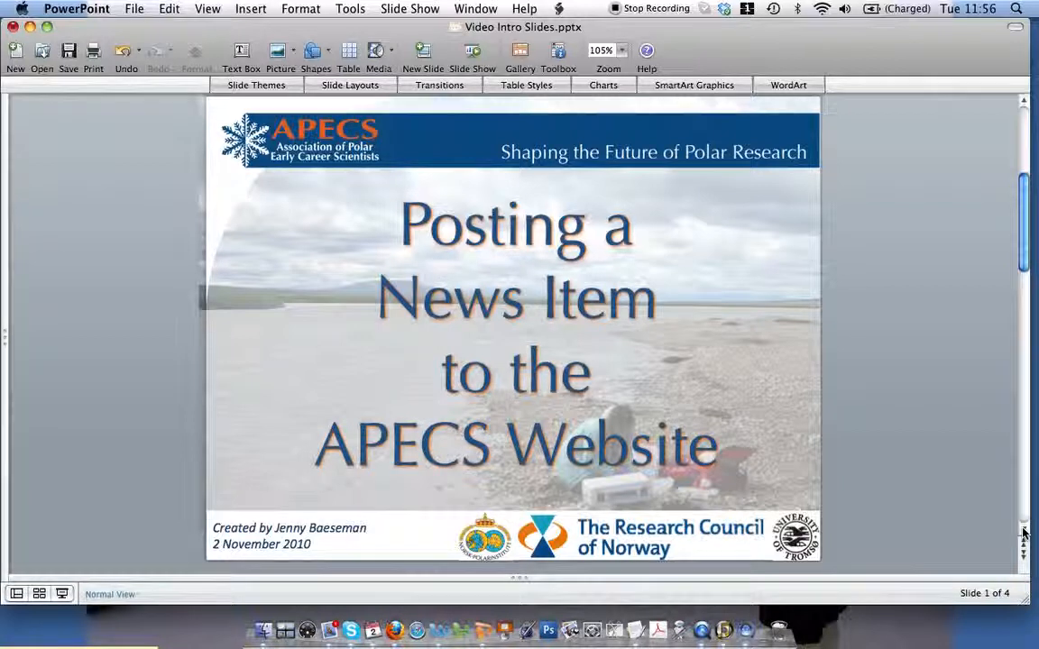
pyautogui.scroll(-3, 1022, 533)
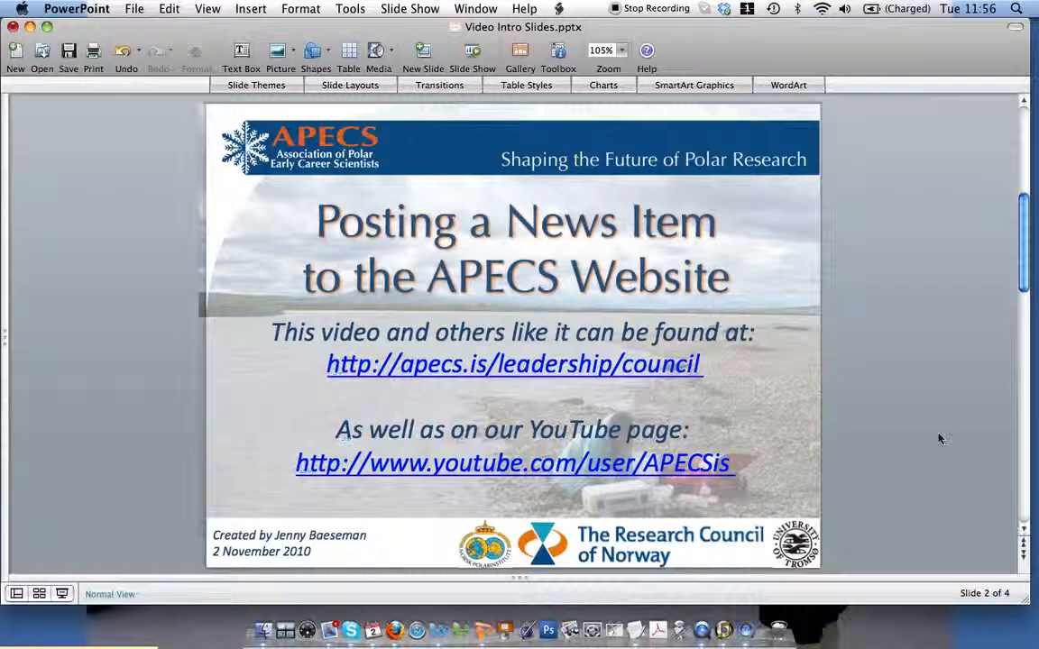